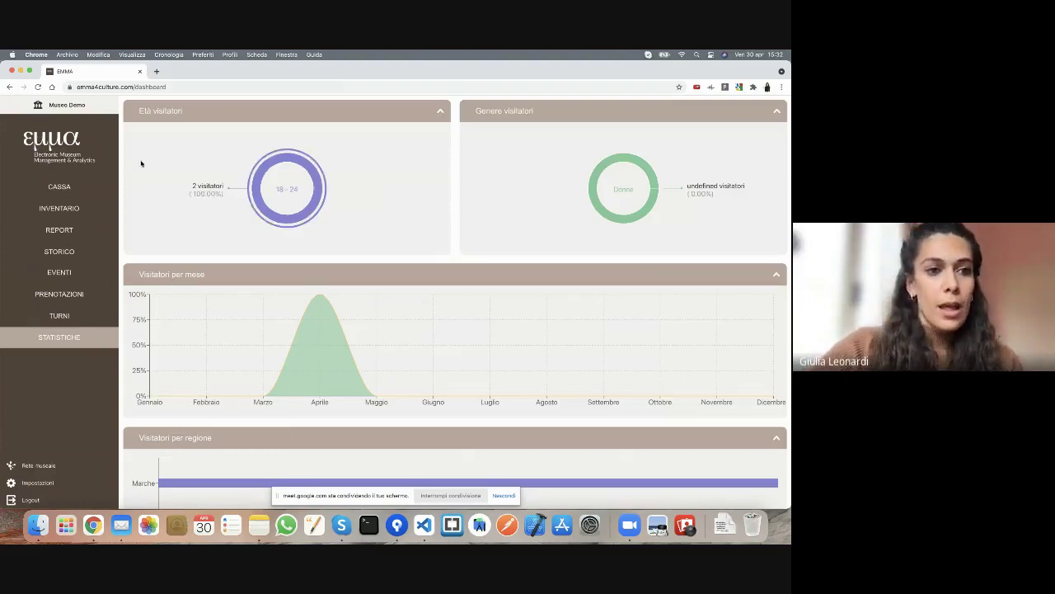
- Open the Cassa till page from the EMMA web dashboard sidebar
left_click(72, 187)
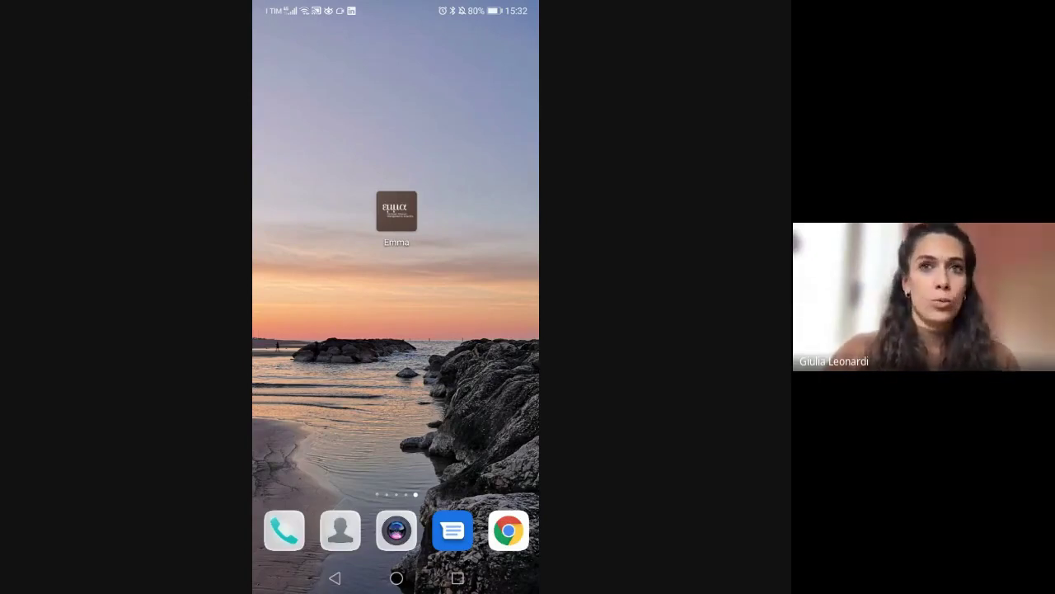
- Launch the Emma phone app and log in with the demo account's e-mail and password
left_click(397, 211)
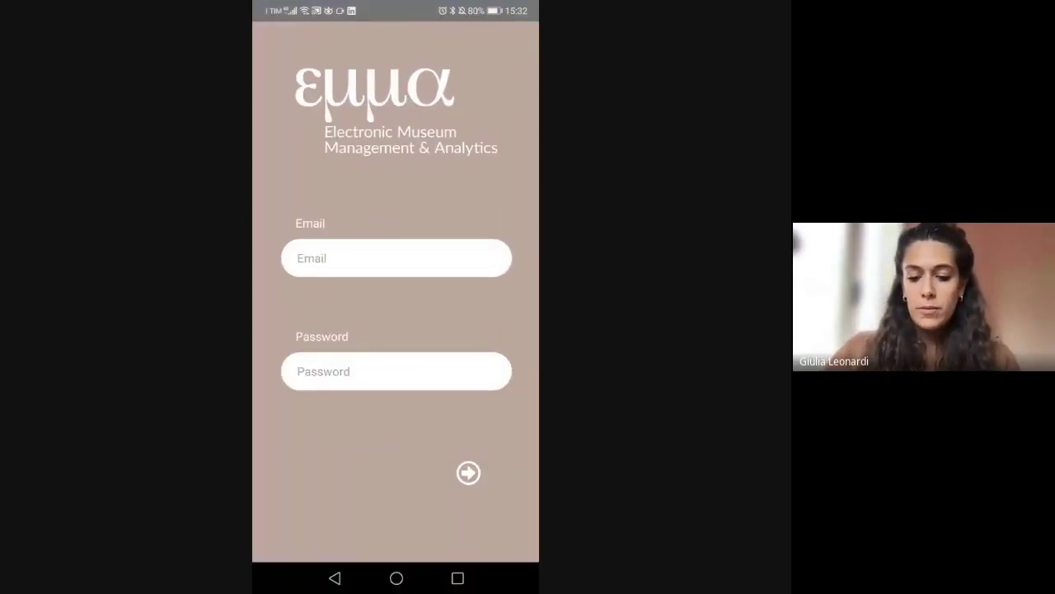
left_click(397, 258)
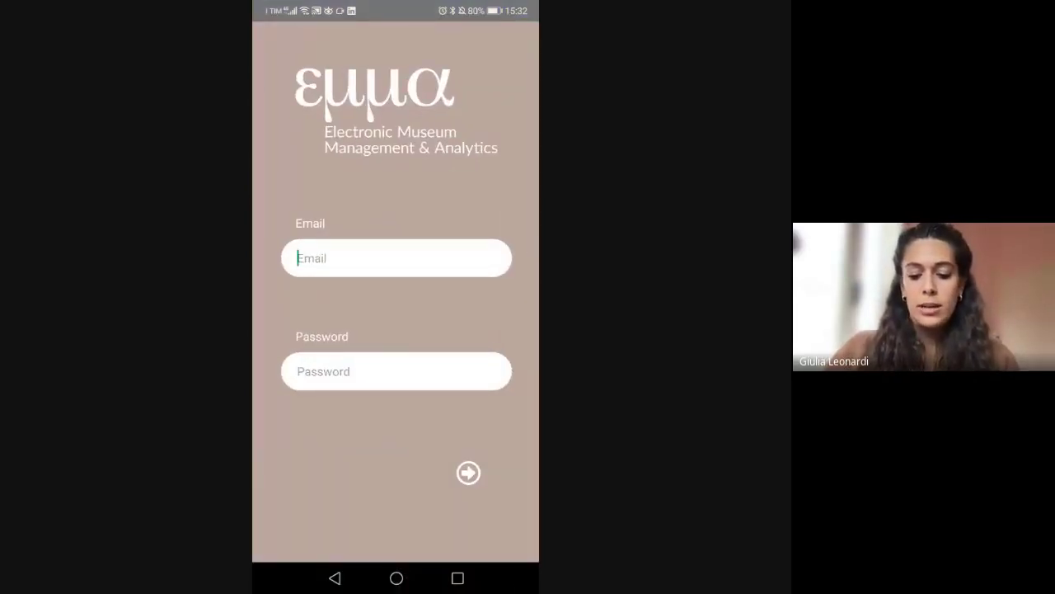
type("demo")
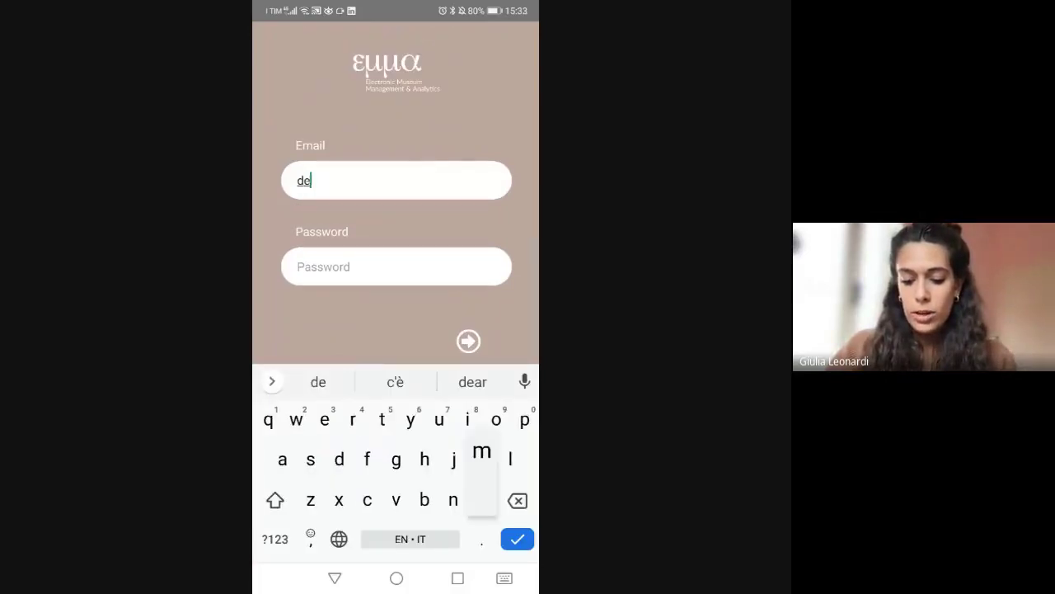
left_click(274, 539)
type("@")
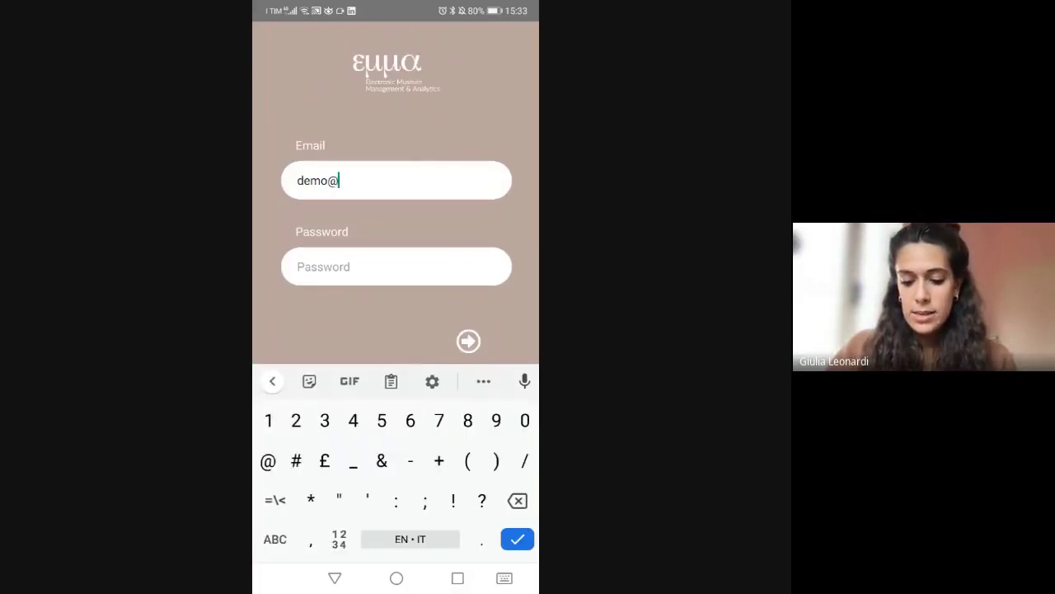
left_click(274, 538)
type("demo")
type(".com")
left_click(397, 267)
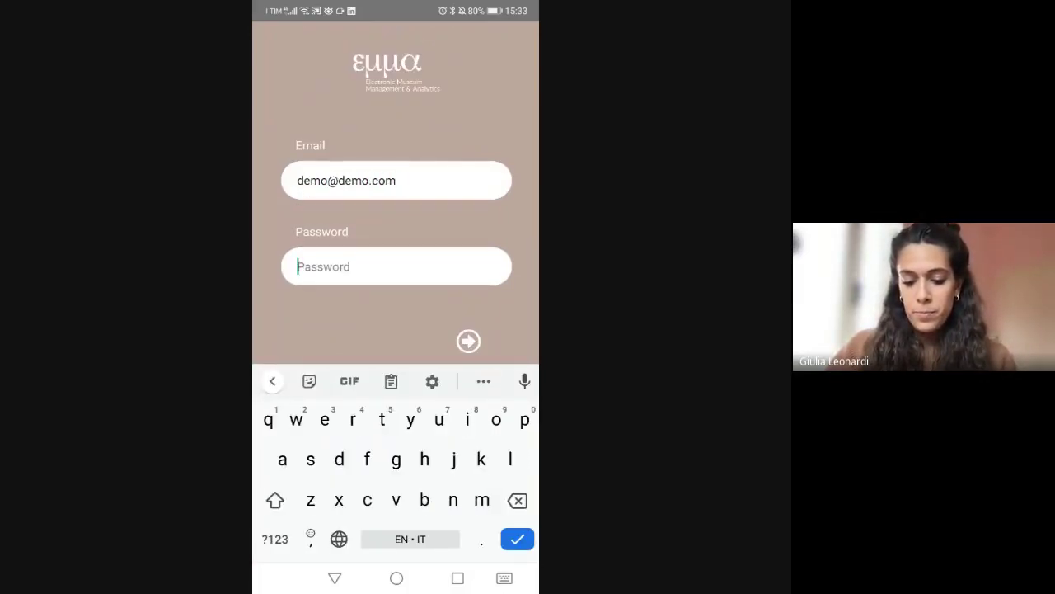
type("demo")
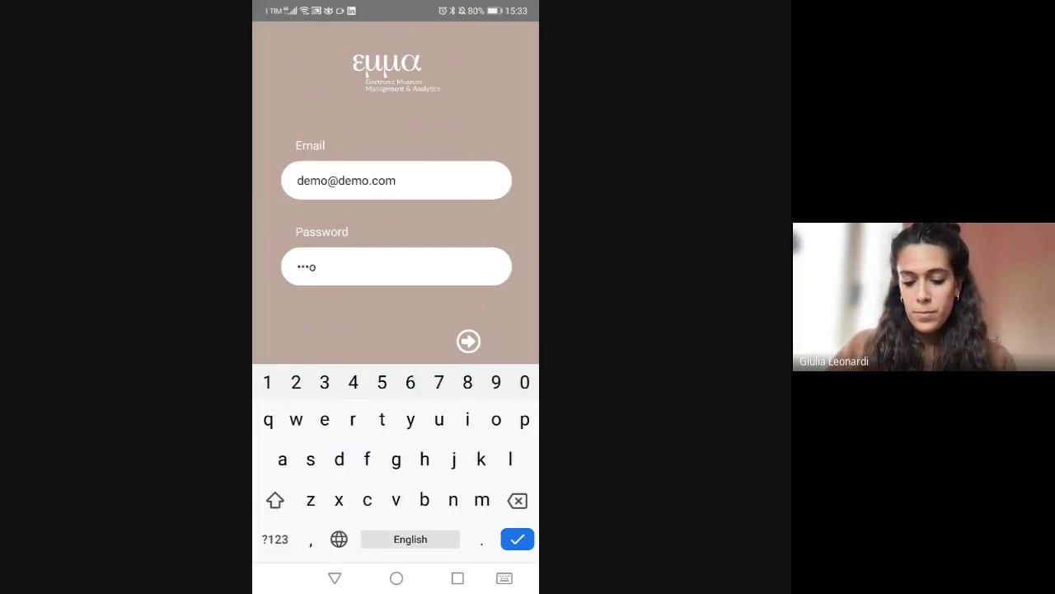
key("Return")
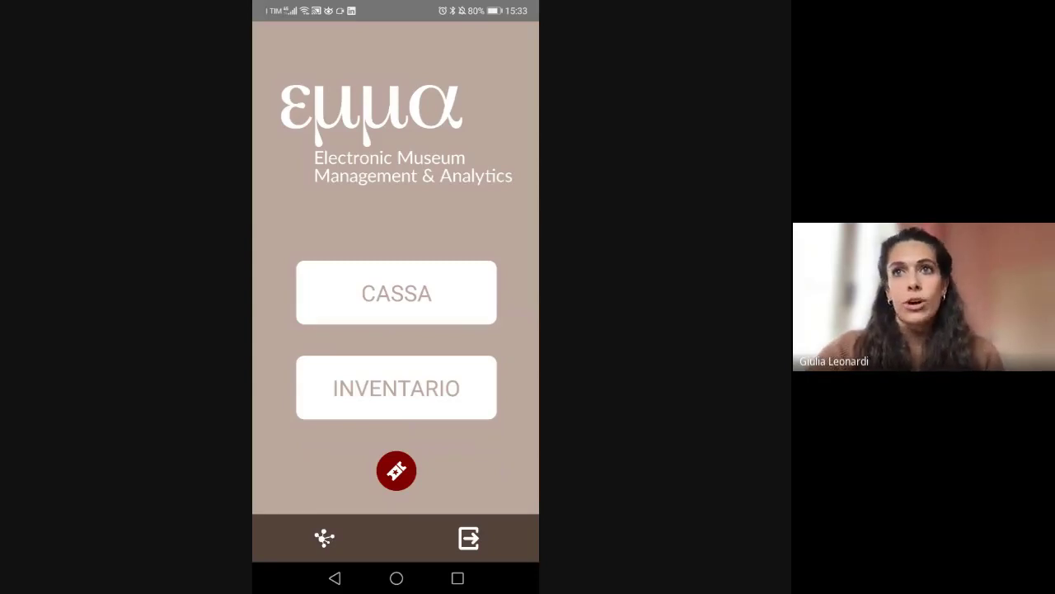
- Start a new Libri item 'Analisi matematica 2', check its title and author, and continue
left_click(397, 470)
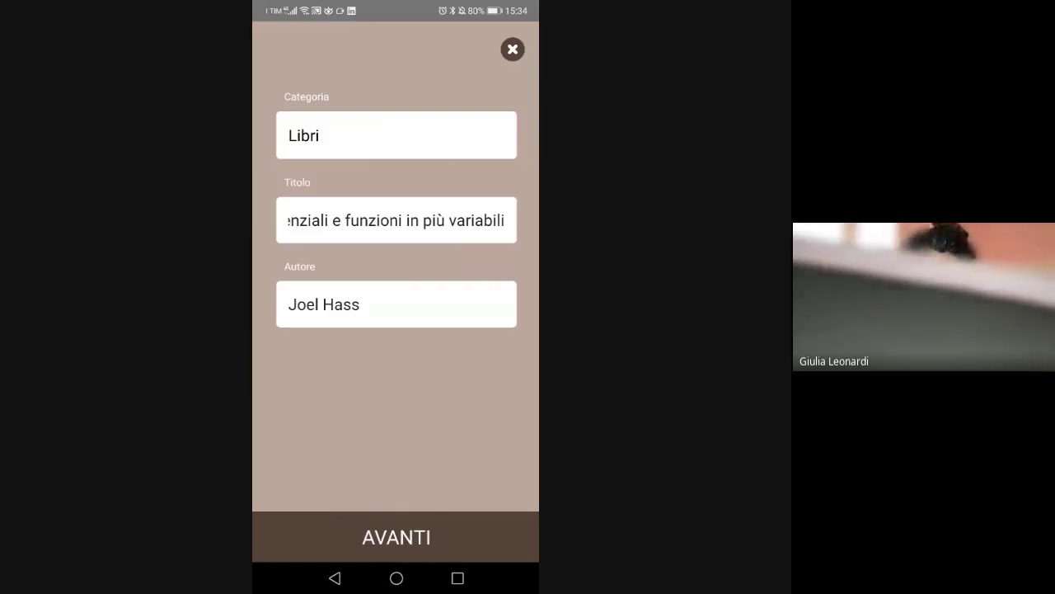
left_click(504, 220)
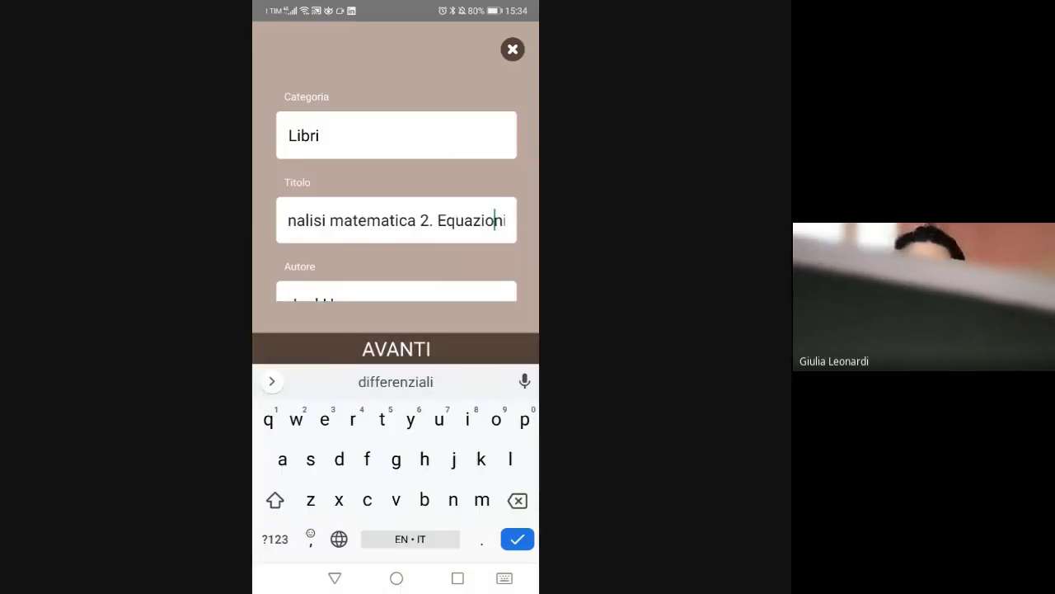
left_click(486, 220)
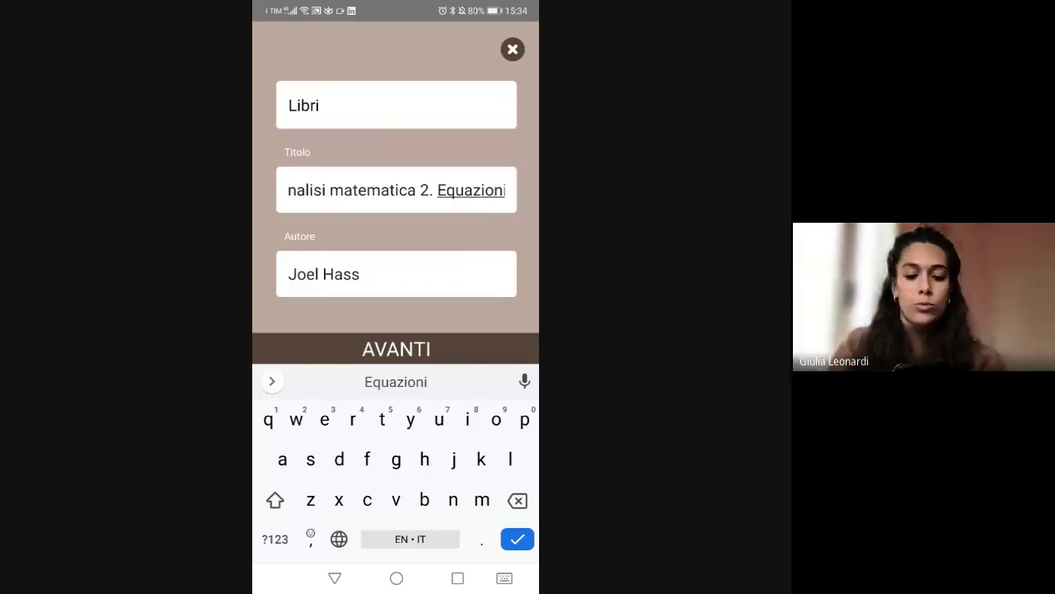
key("Return")
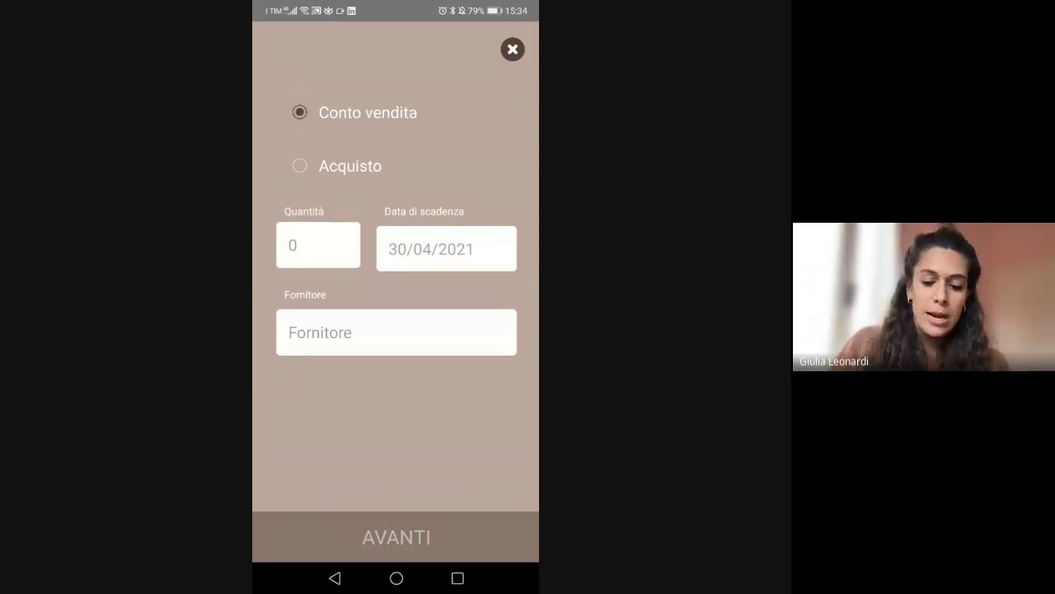
- Enter quantity 20 and expiry date 31/08/2021 for the book
left_click(318, 245)
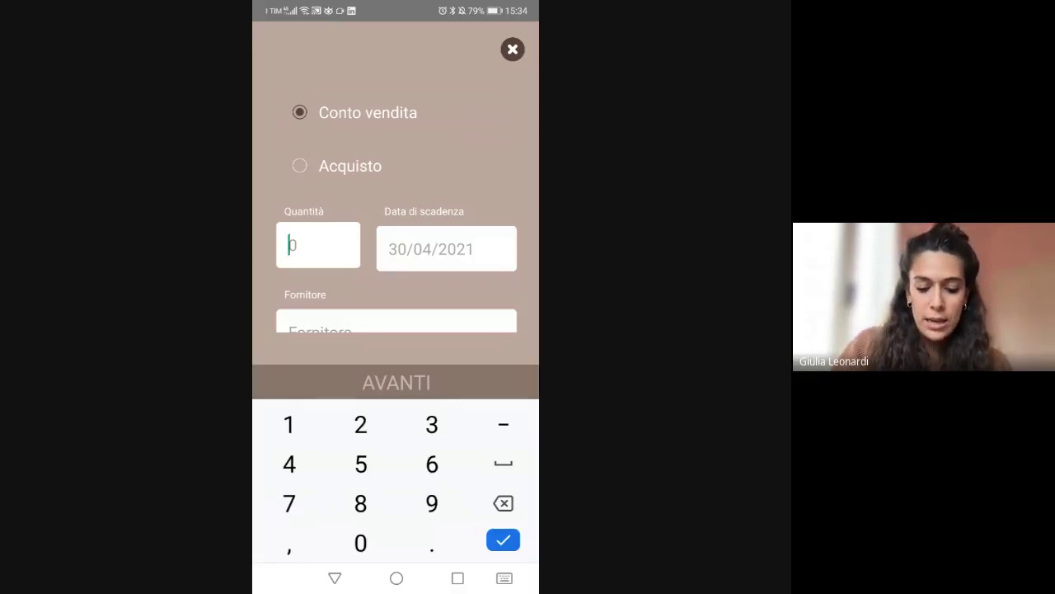
type("20")
key("Return")
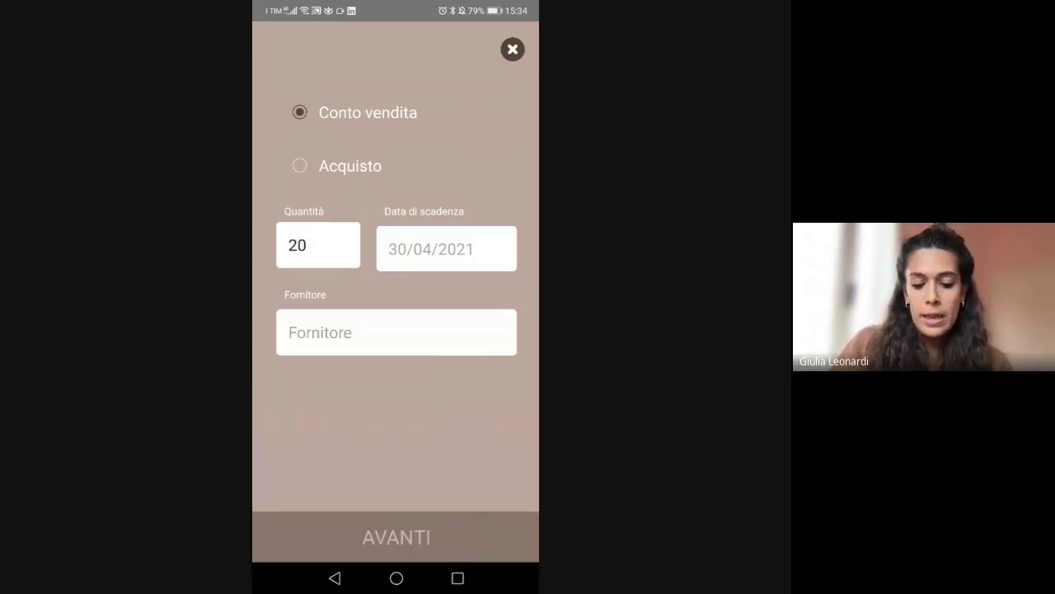
left_click(446, 248)
left_click(481, 198)
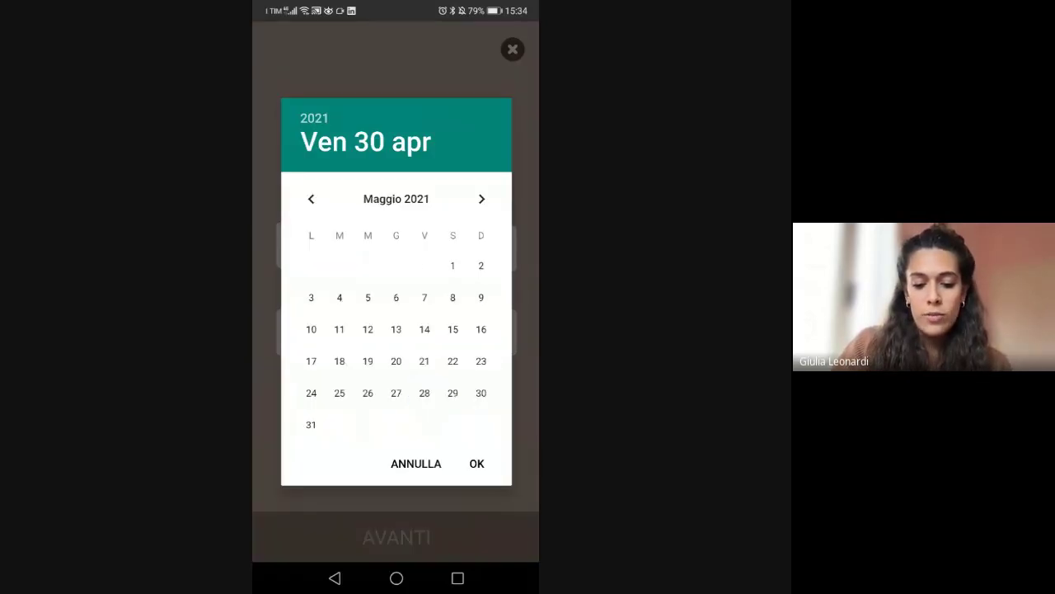
left_click(482, 199)
left_click(481, 198)
left_click(482, 199)
left_click(339, 425)
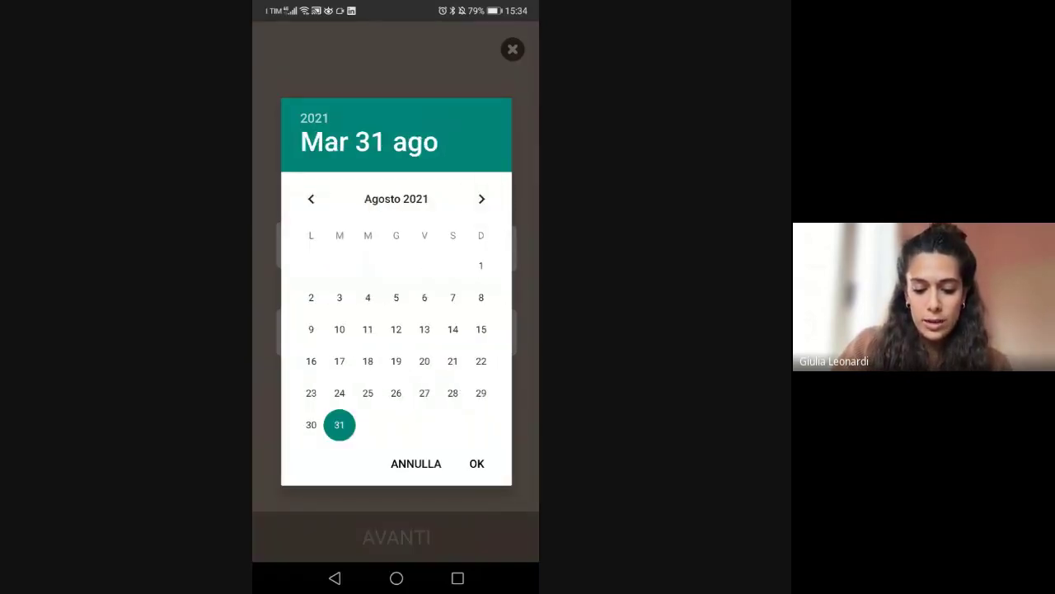
left_click(477, 463)
- Set supplier Giunti, price €42 and 25% margin, and save the book
left_click(396, 332)
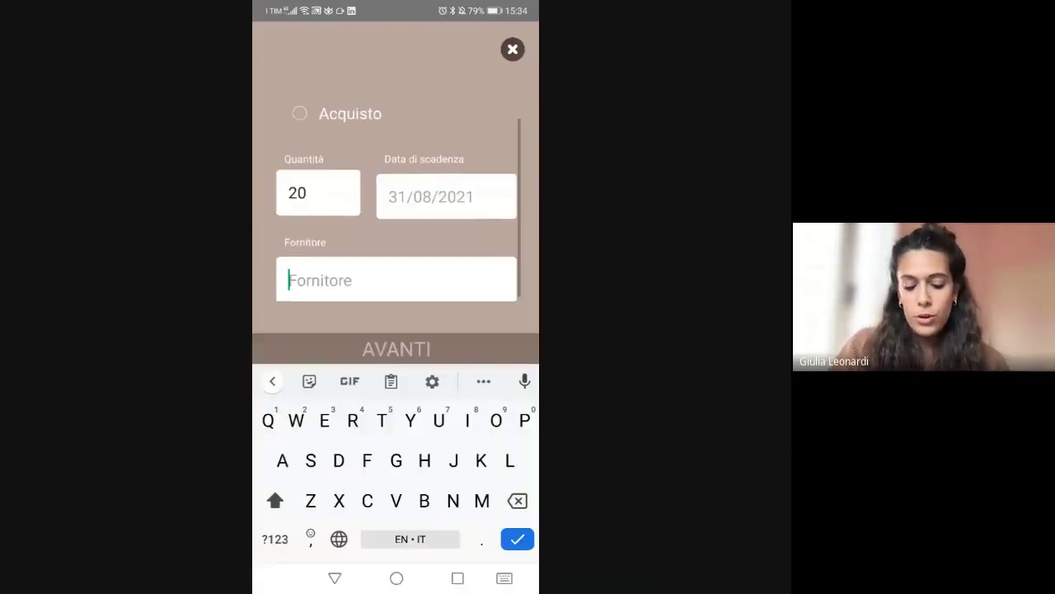
type("Giunti")
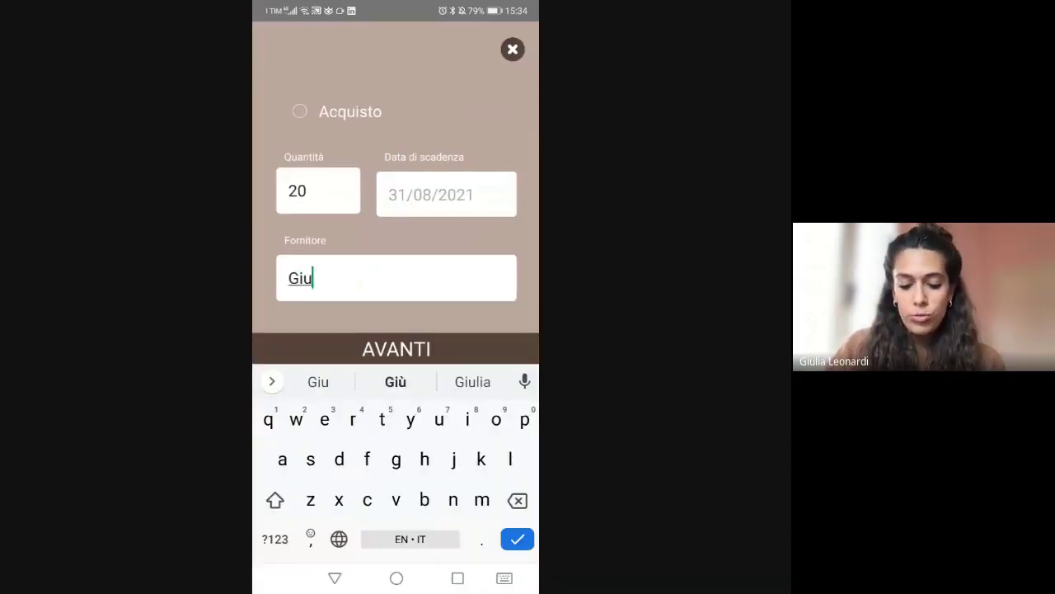
left_click(396, 349)
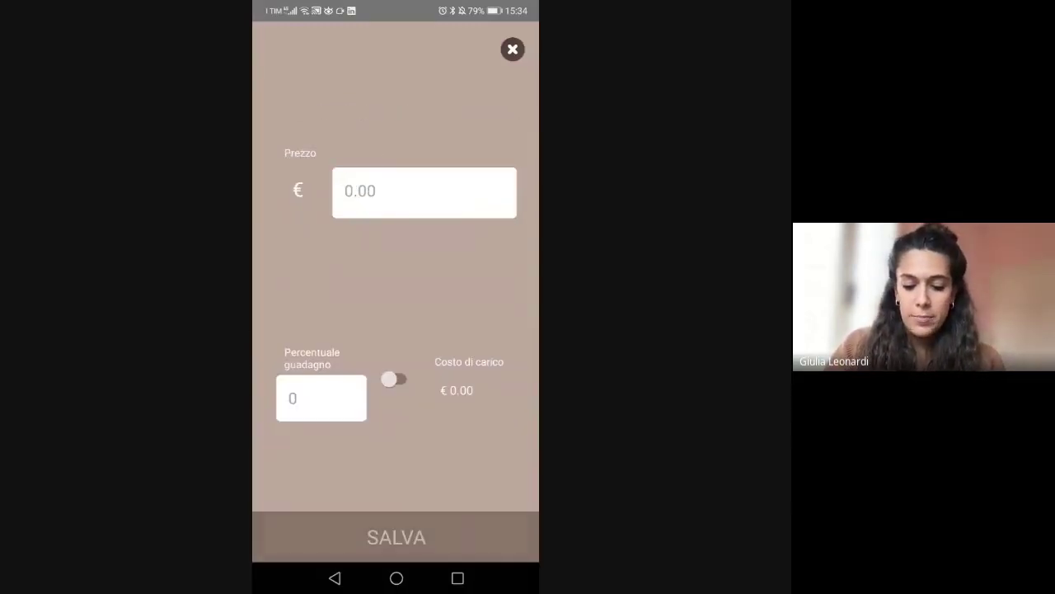
left_click(424, 193)
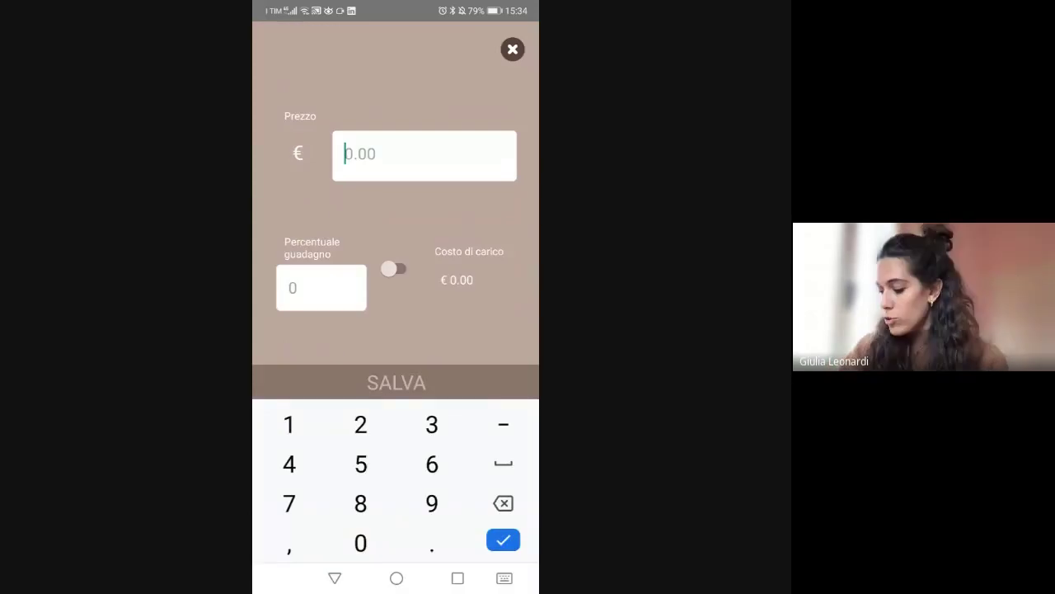
type("42")
left_click(321, 287)
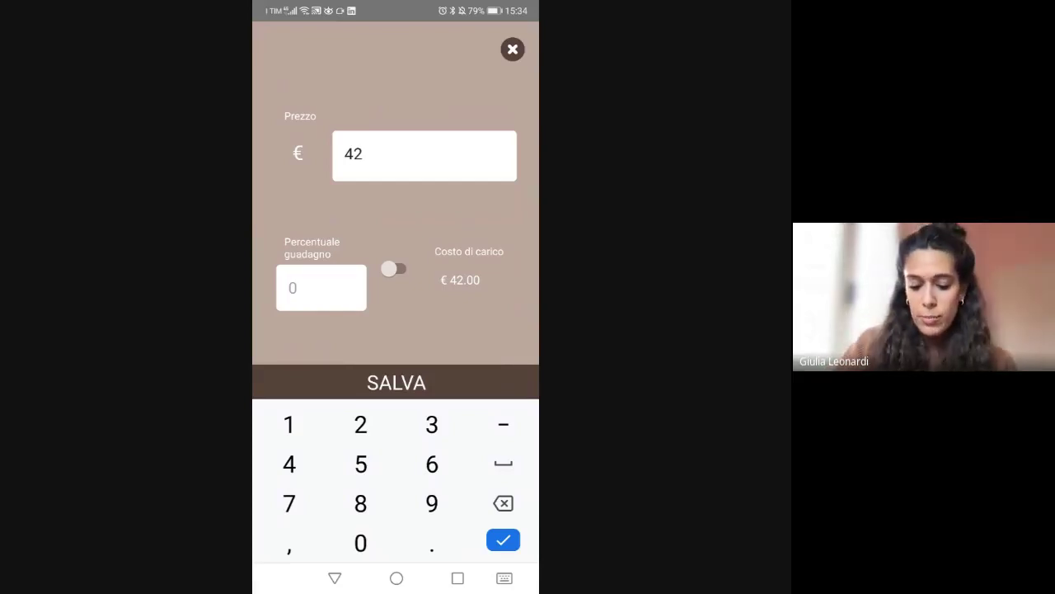
type("25")
key("Return")
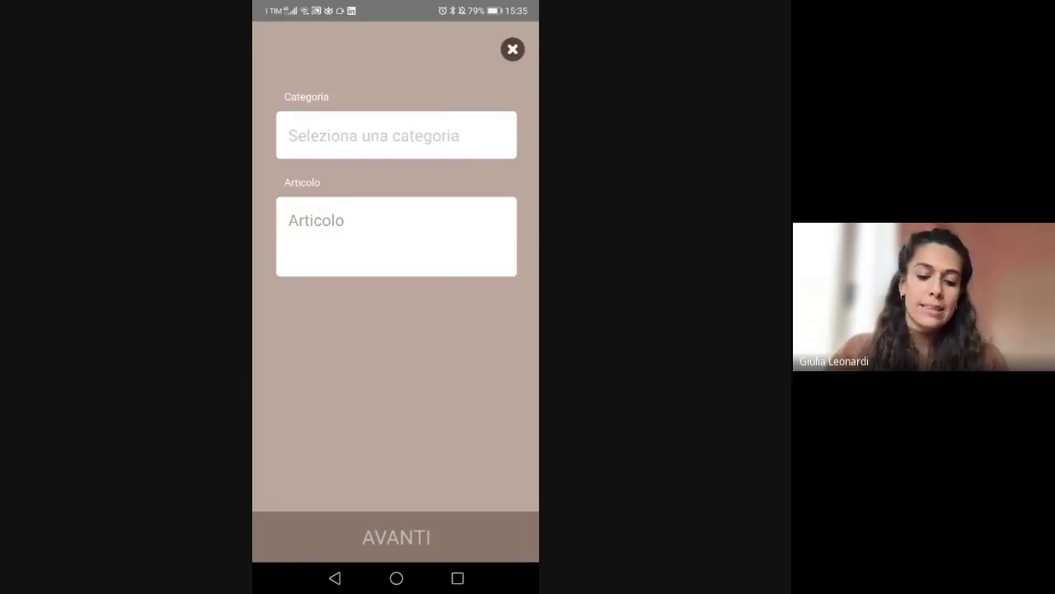
- Draft a Gadget item named 'Matita', then back out of it and exit the app
left_click(397, 136)
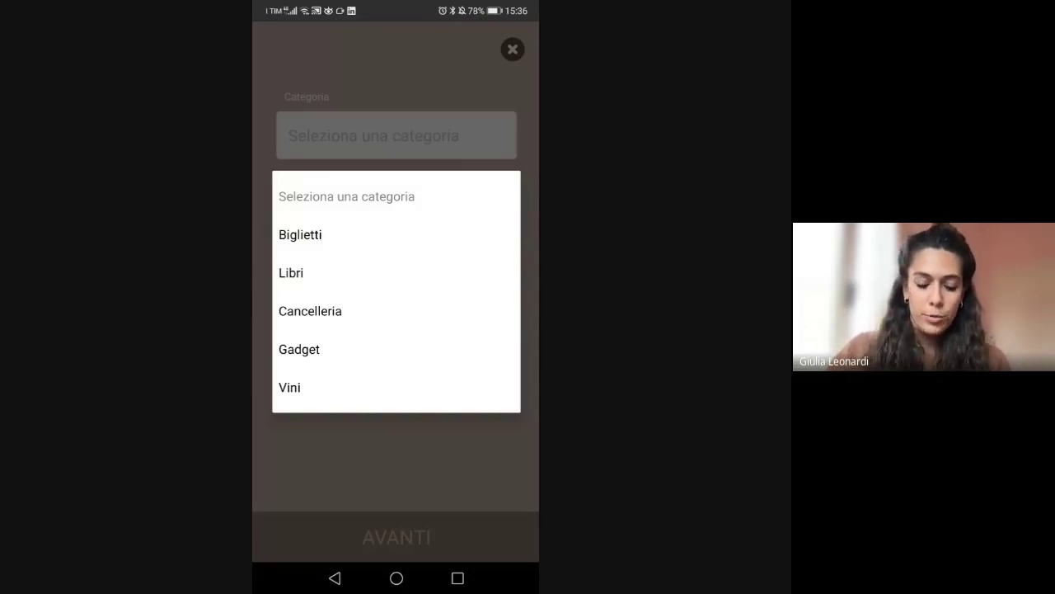
left_click(300, 348)
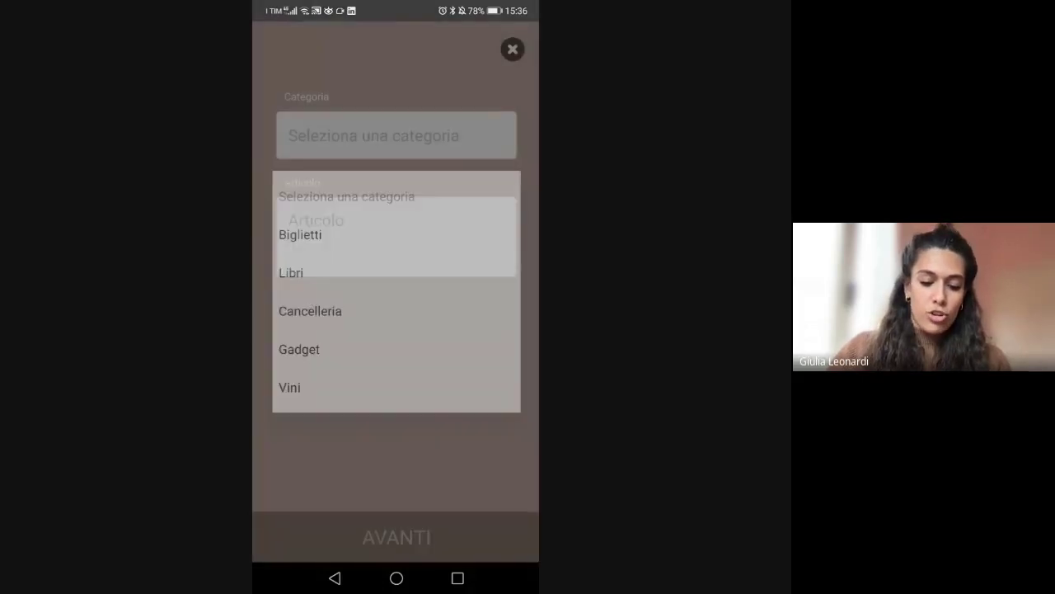
left_click(396, 236)
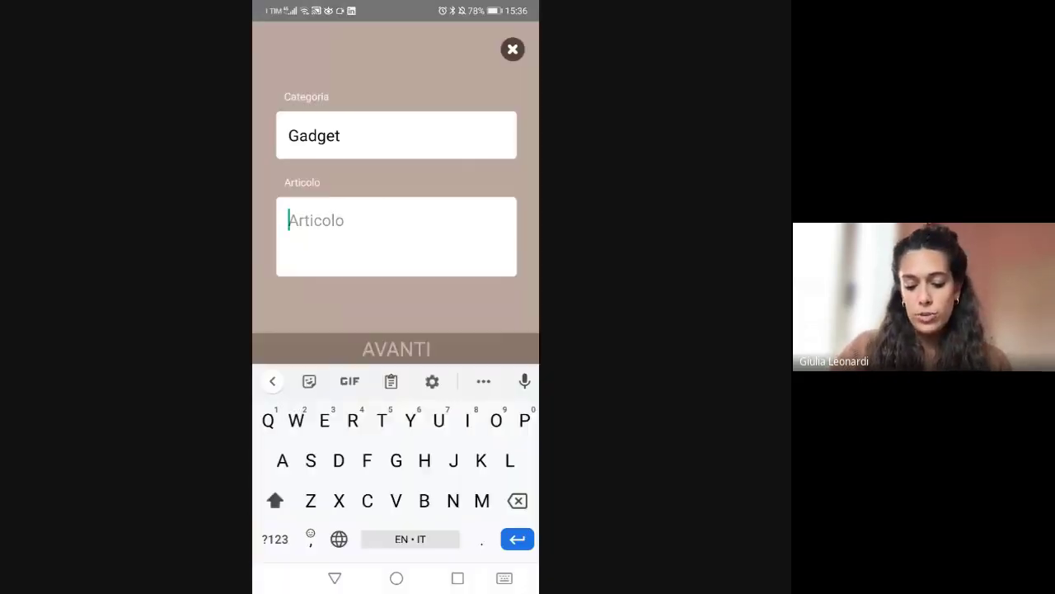
type("M")
type("atita")
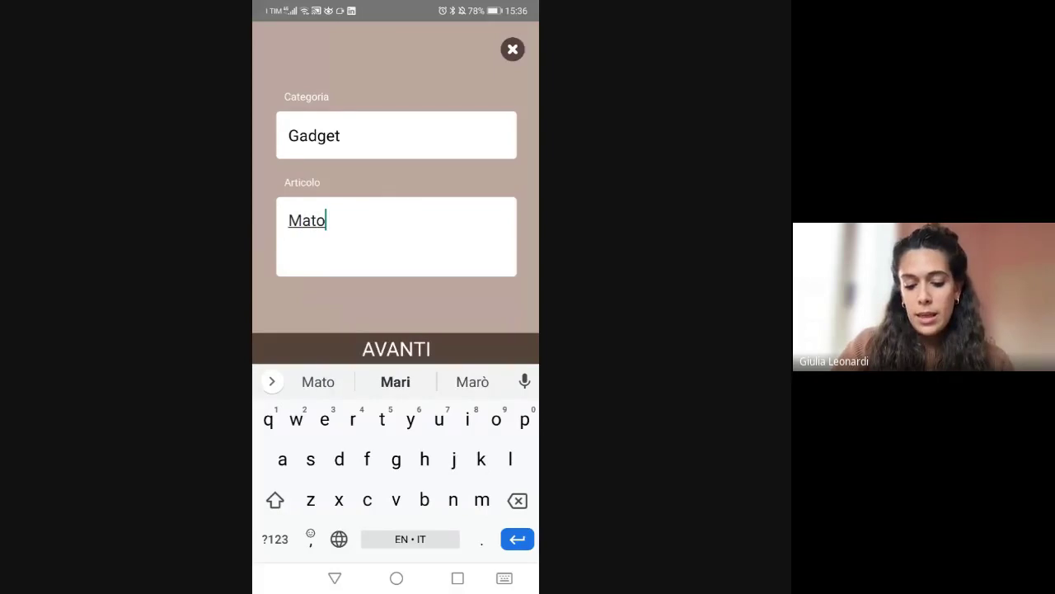
left_click(396, 349)
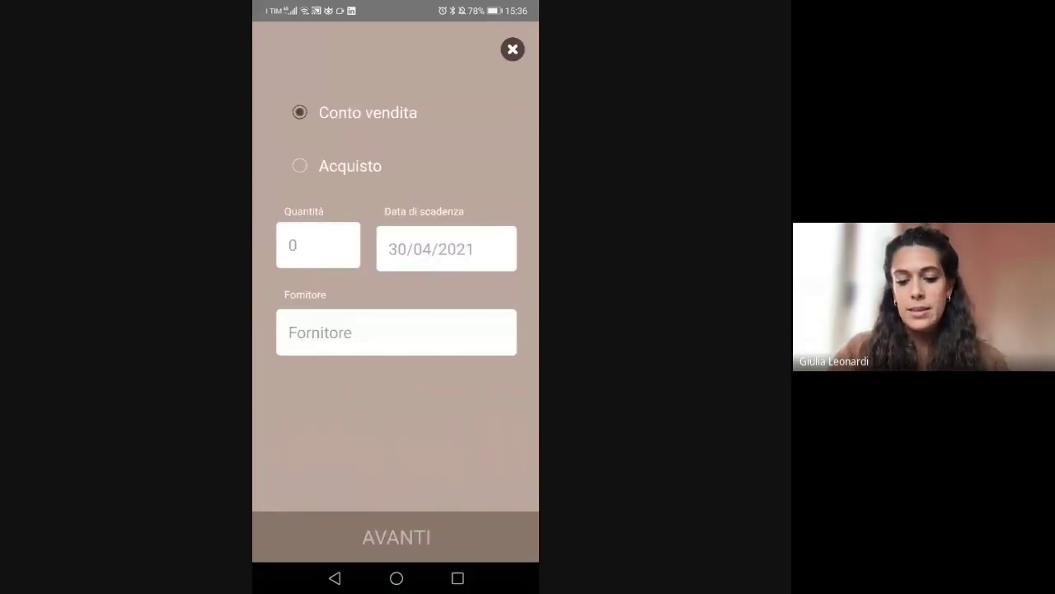
key("Escape")
key("Escape")
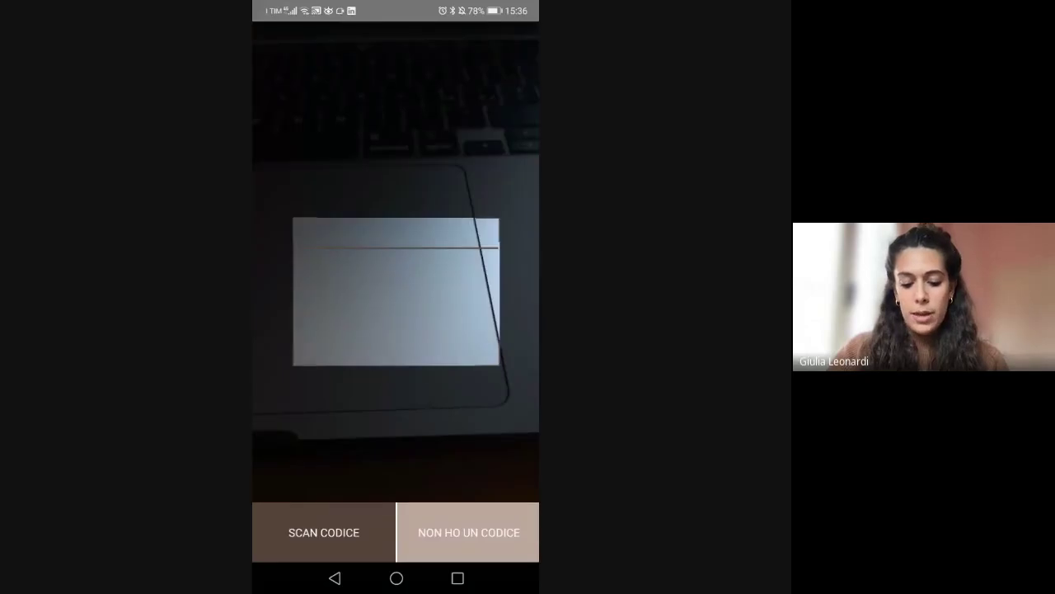
key("Escape")
key("Escape")
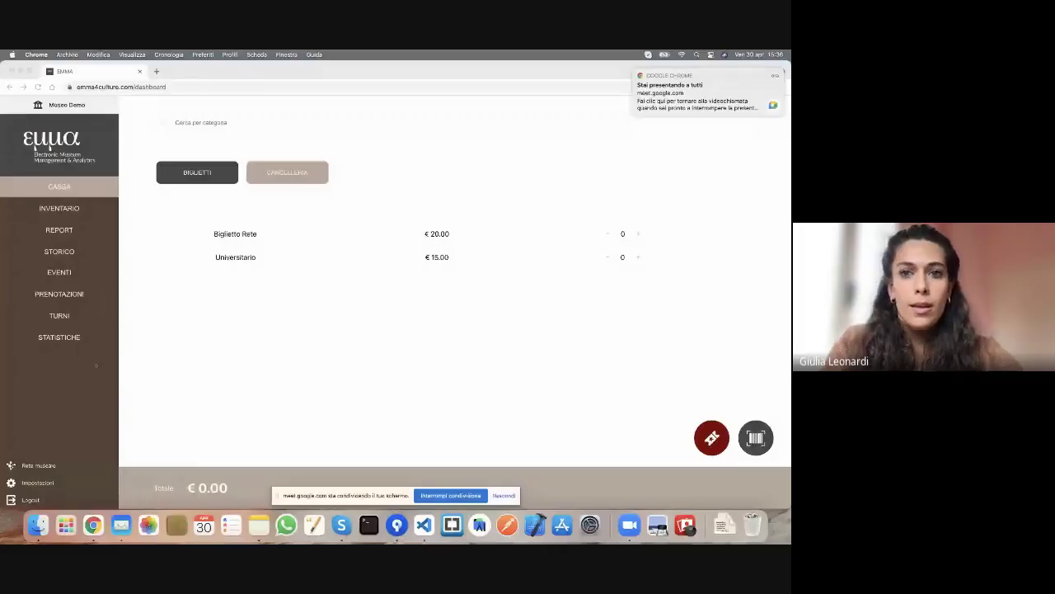
- Switch to Museo Demo and expand LIBRI to review the 'Analisi matematica 2' entry
left_click(71, 212)
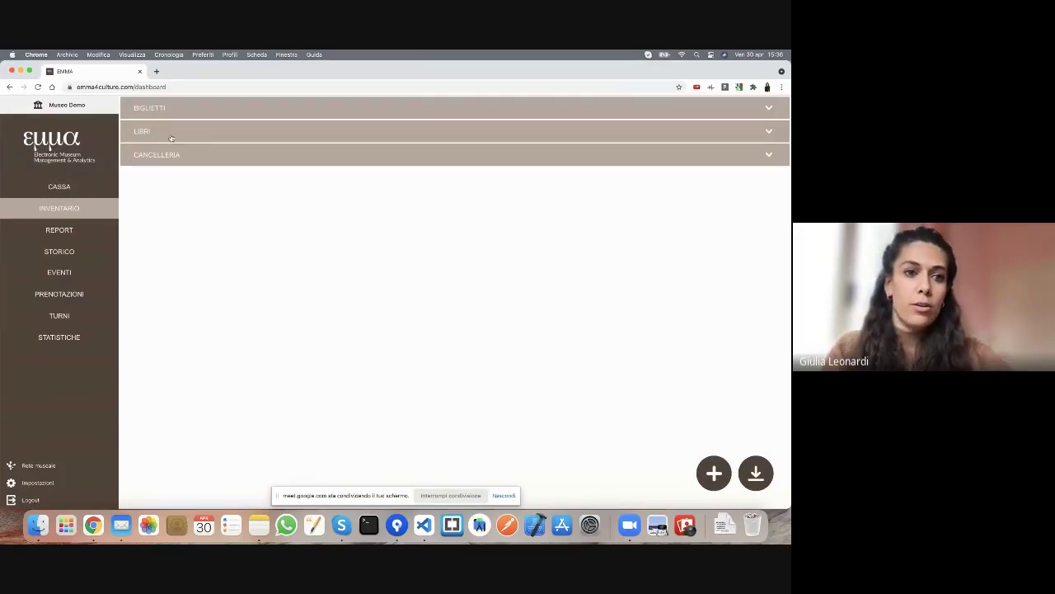
left_click(173, 134)
left_click(37, 87)
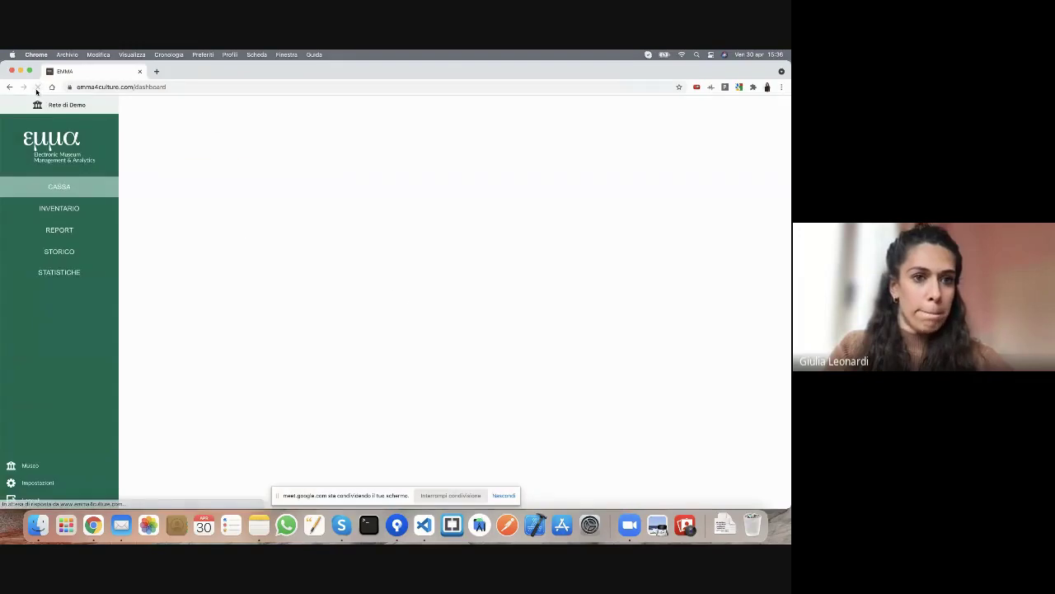
left_click(35, 467)
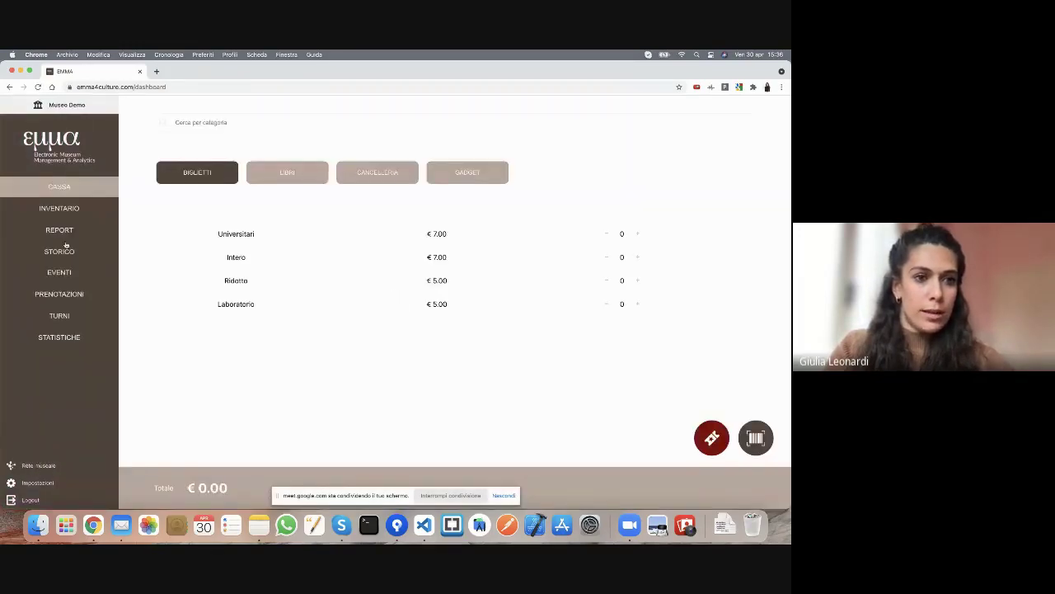
left_click(62, 213)
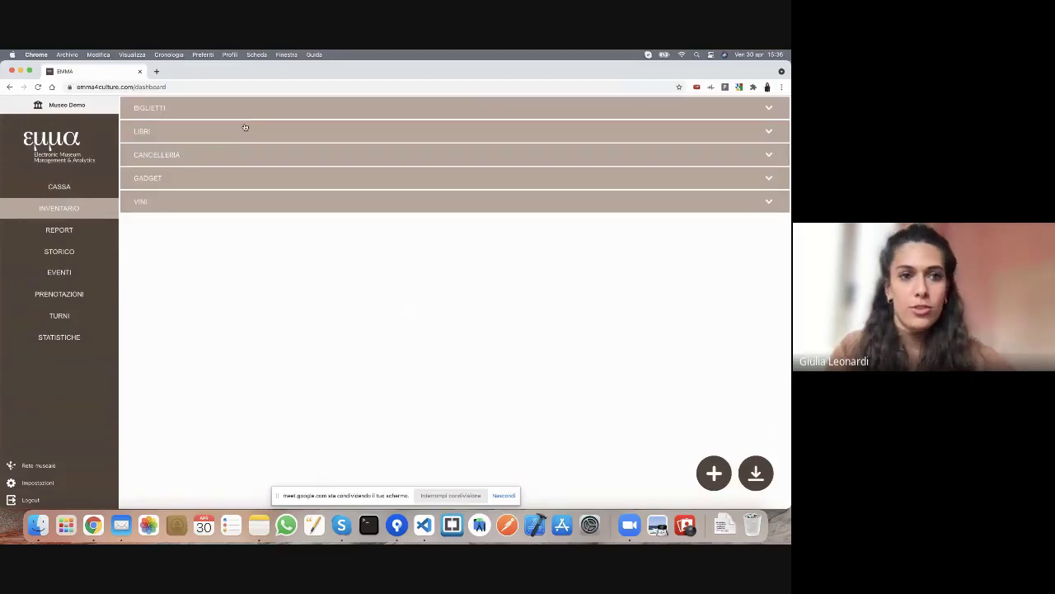
left_click(182, 135)
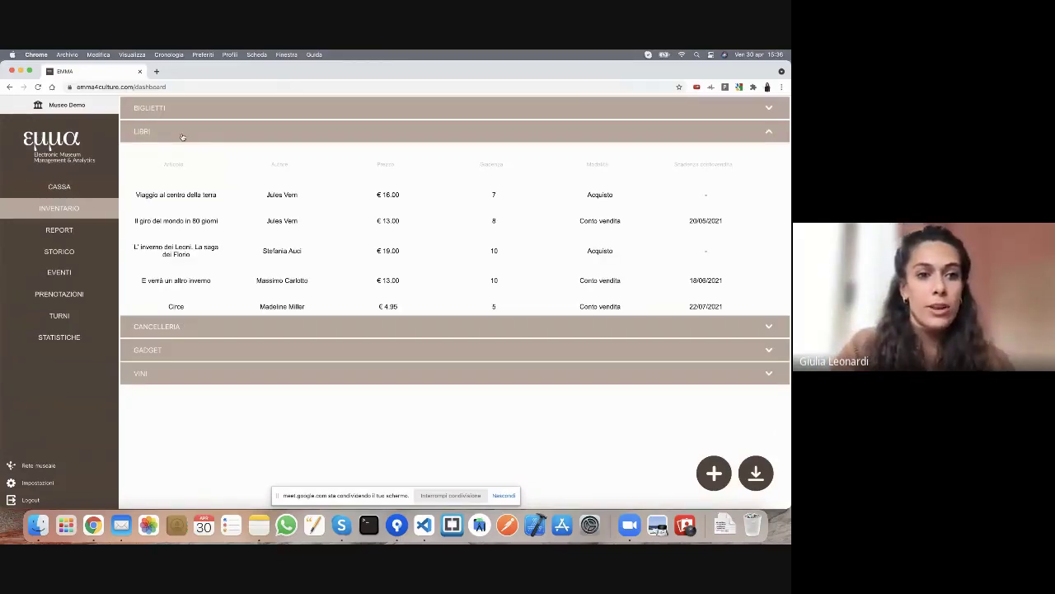
scroll(204, 263, "down", 2)
scroll(203, 263, "down", 1)
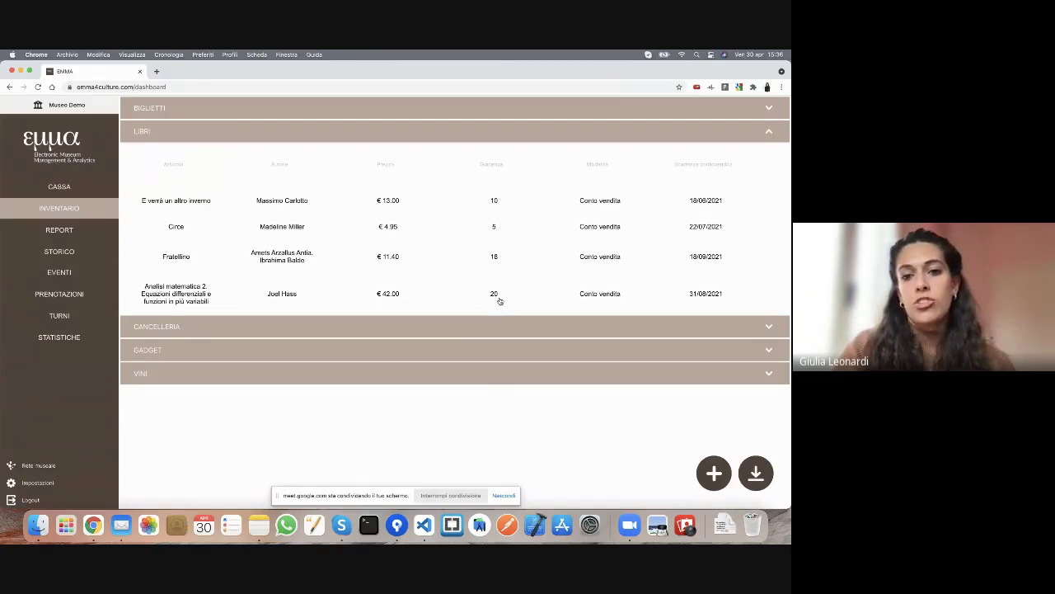
scroll(566, 300, "right", 3)
scroll(566, 300, "right", 5)
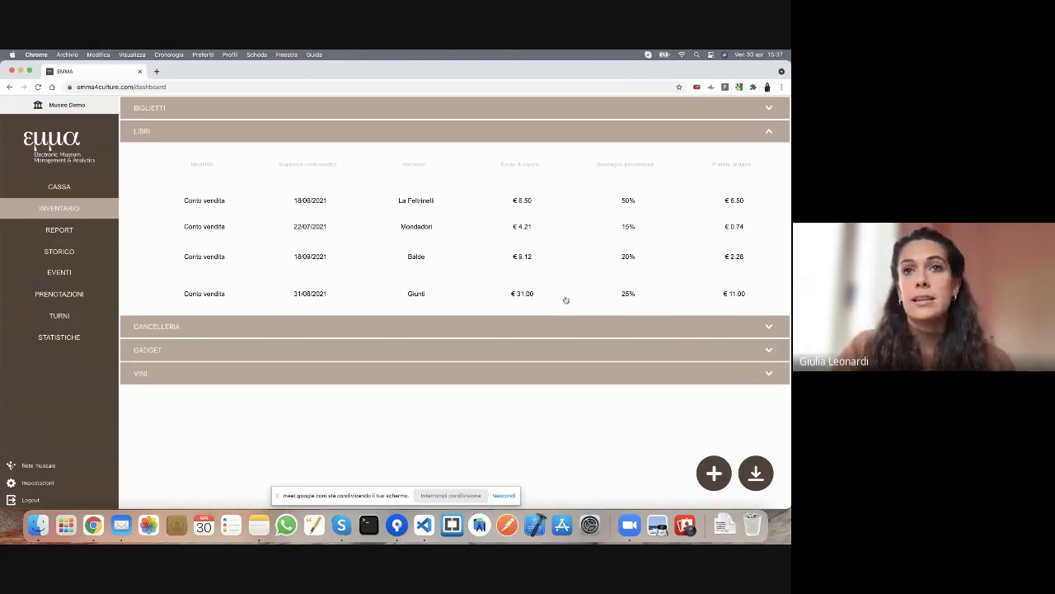
scroll(566, 300, "left", 8)
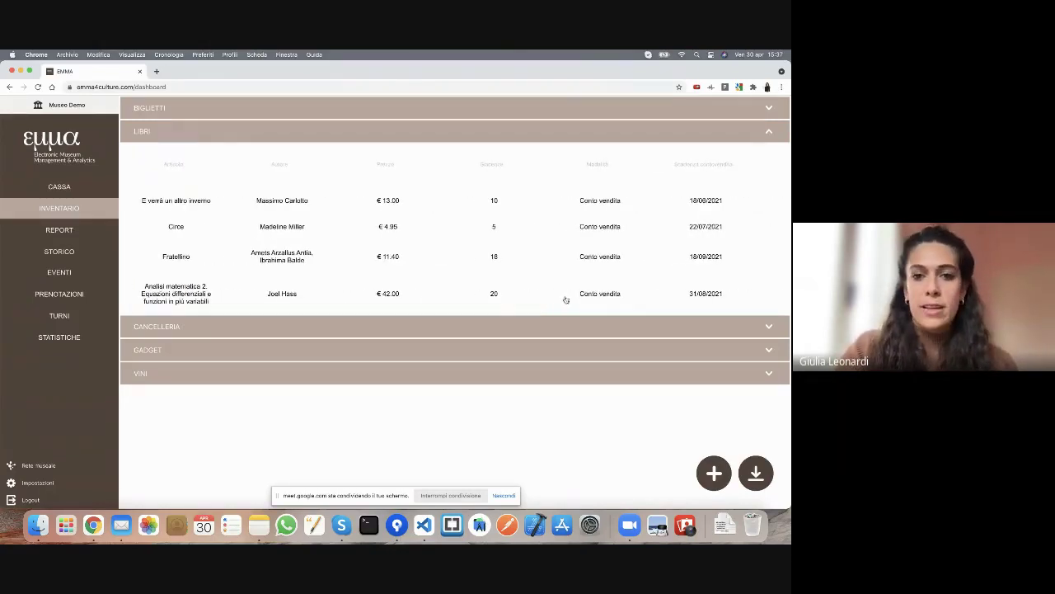
- Change the 'Analisi matematica 2' seller from Giunti to Autore, save, and collapse LIBRI
mouse_move(223, 296)
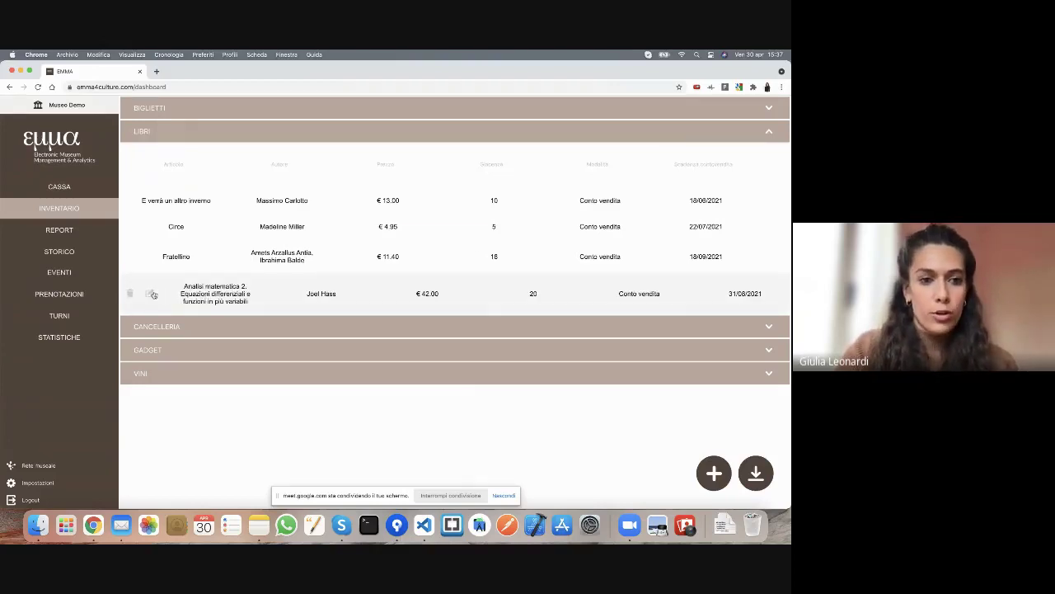
left_click(152, 294)
scroll(404, 322, "down", 2)
left_click(489, 375)
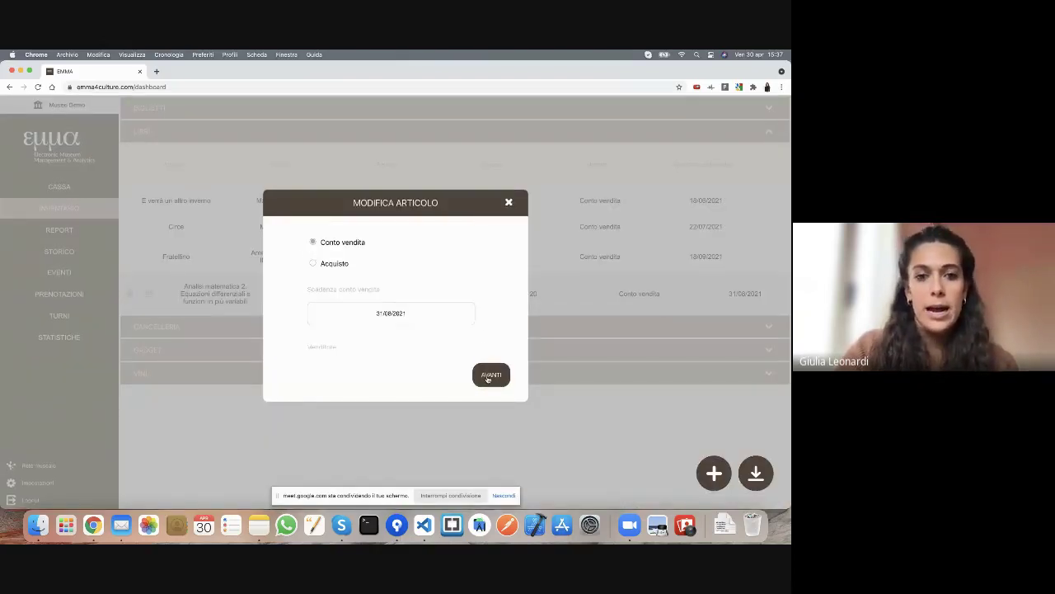
scroll(447, 310, "down", 2)
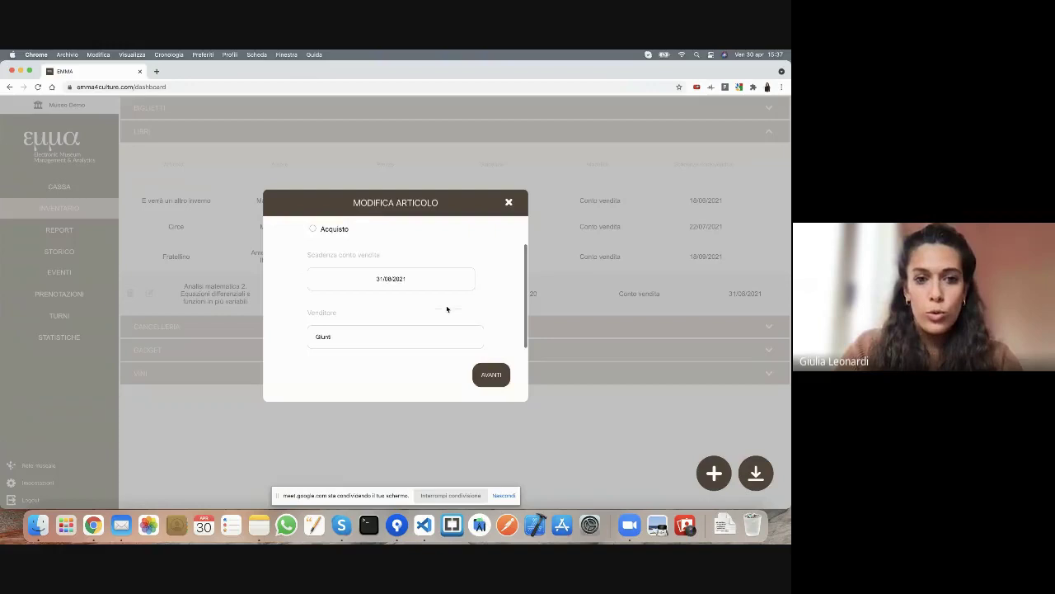
double_click(328, 337)
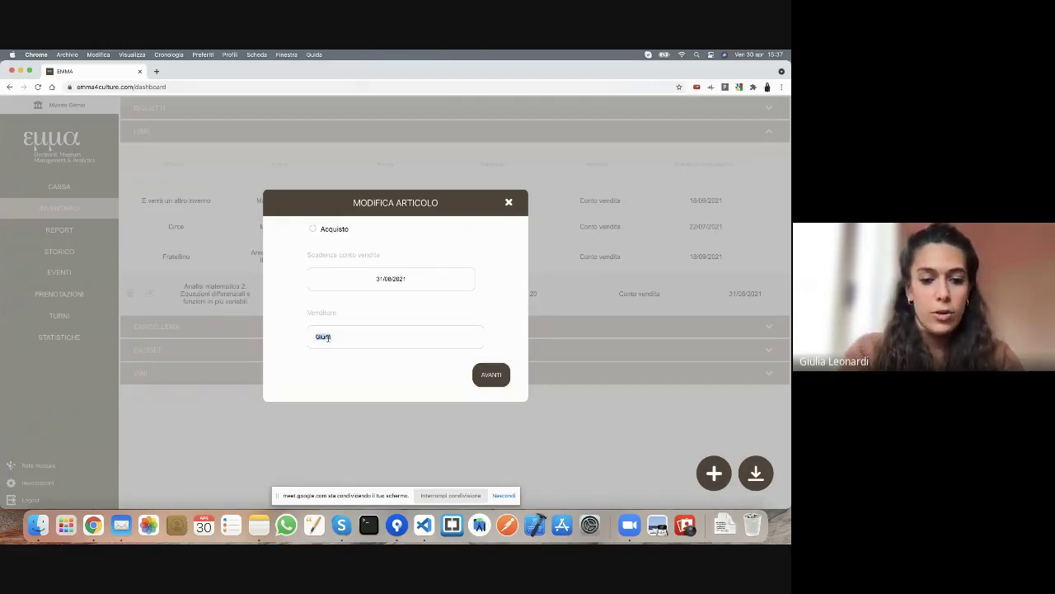
type("Autore")
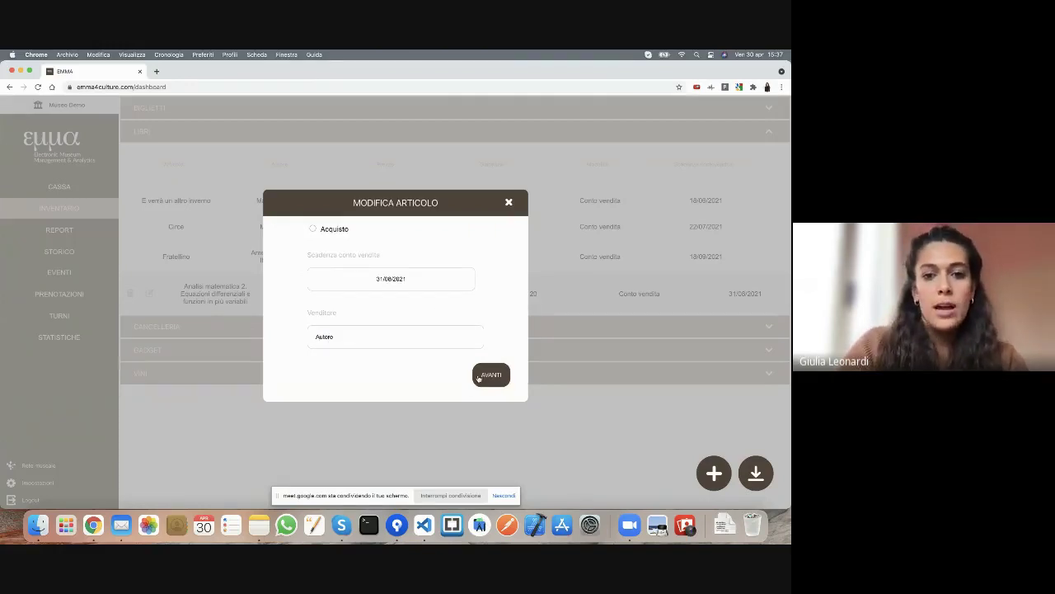
left_click(489, 376)
left_click(487, 375)
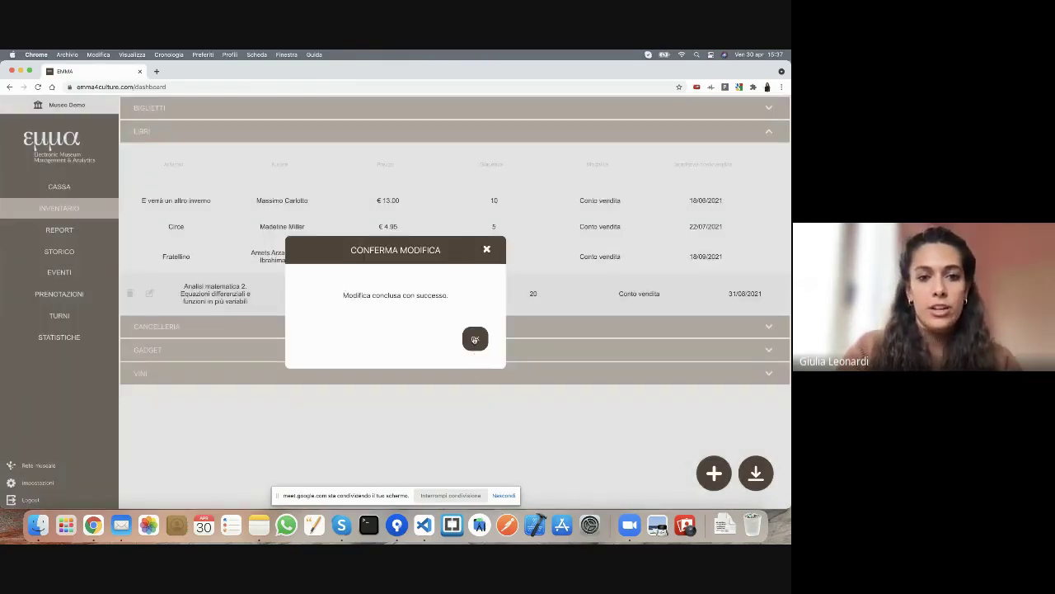
left_click(474, 338)
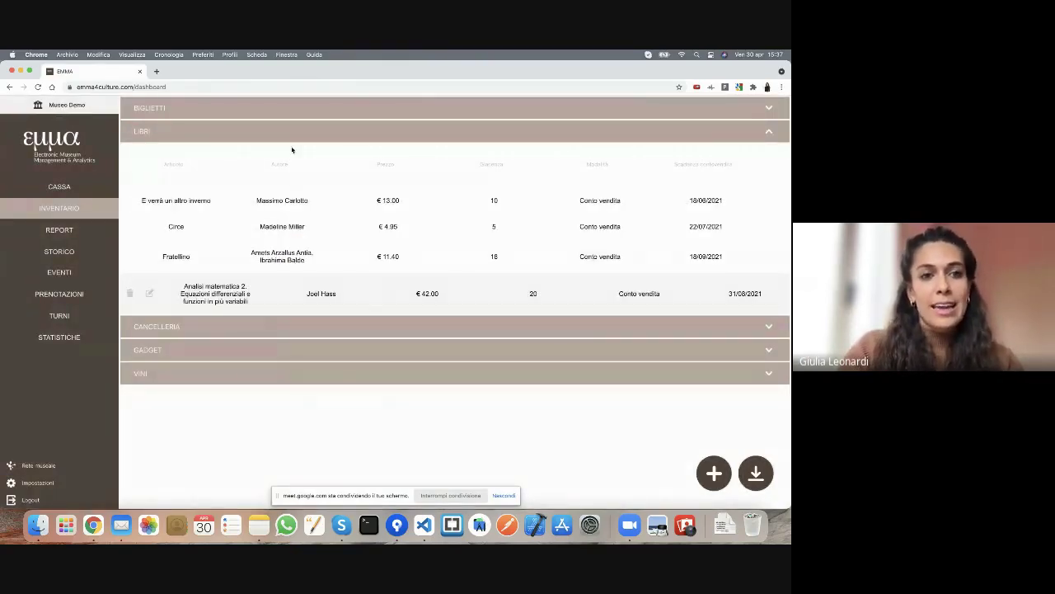
left_click(198, 139)
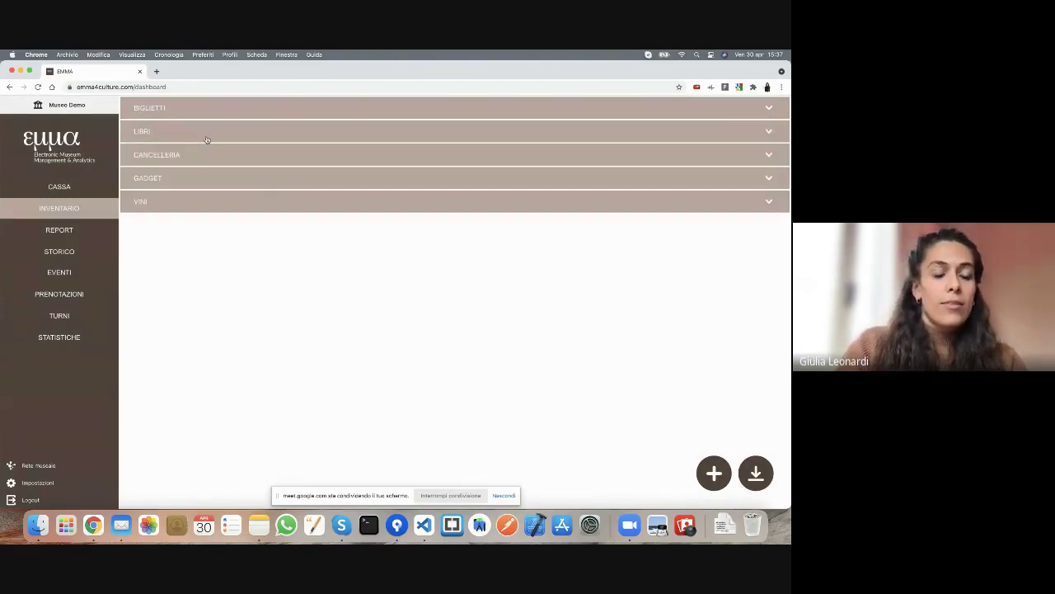
- Open the Aggiungi articolo dialog from the + speed-dial menu
mouse_move(717, 458)
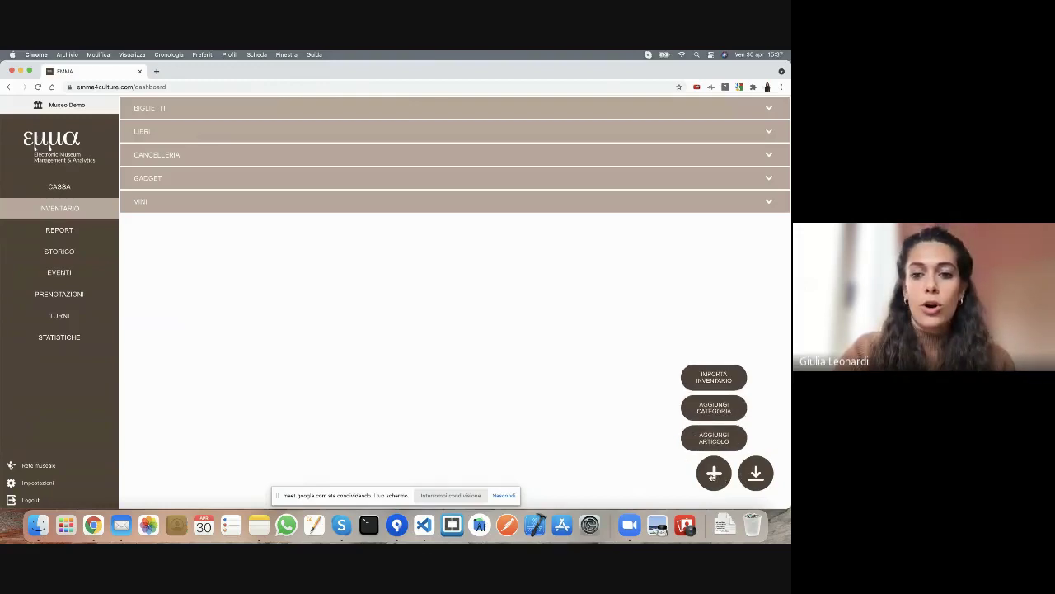
mouse_move(753, 477)
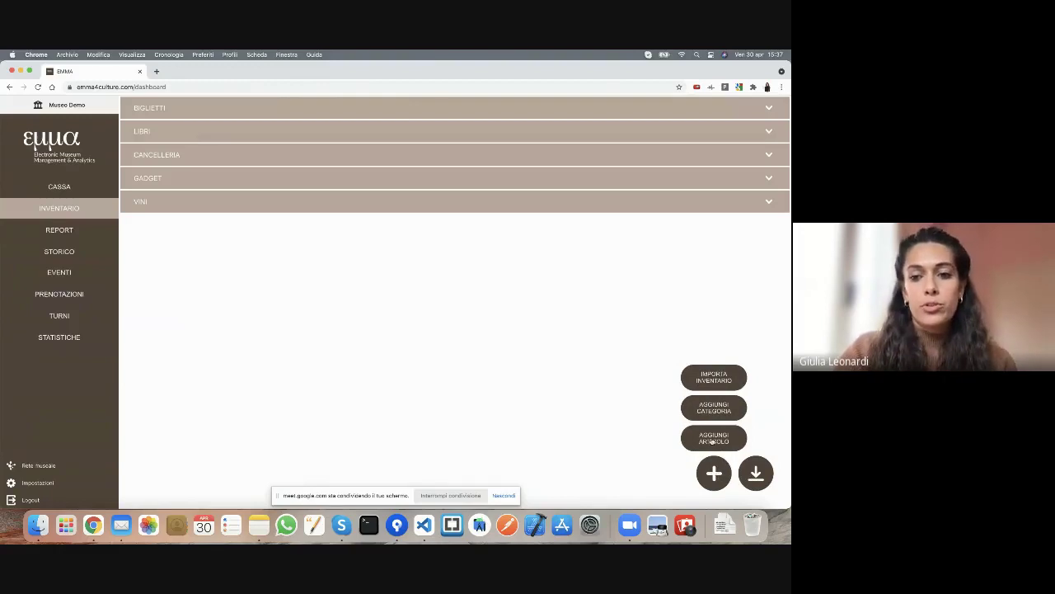
left_click(714, 439)
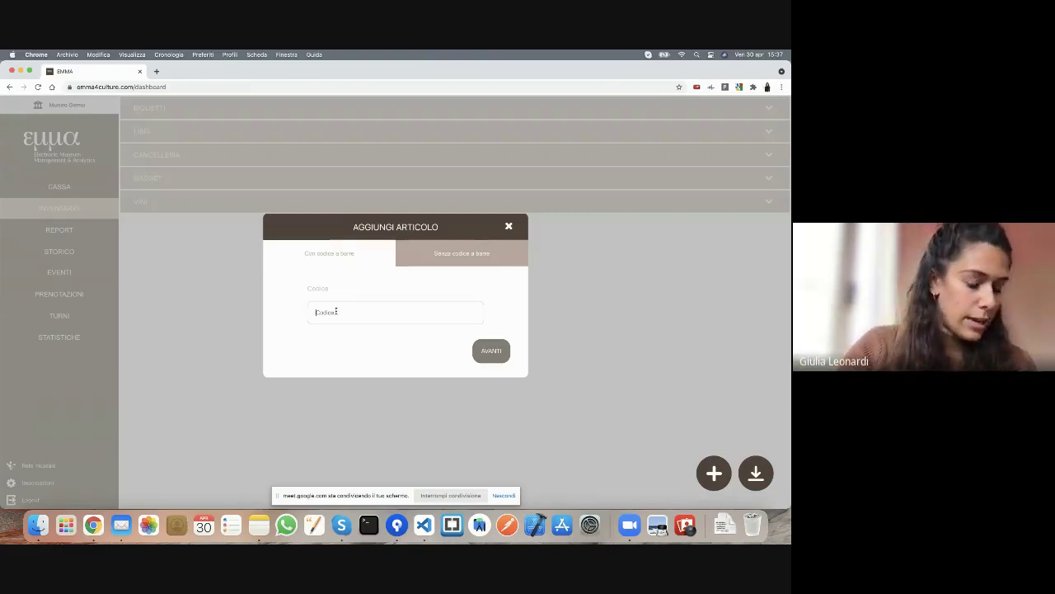
type("97")
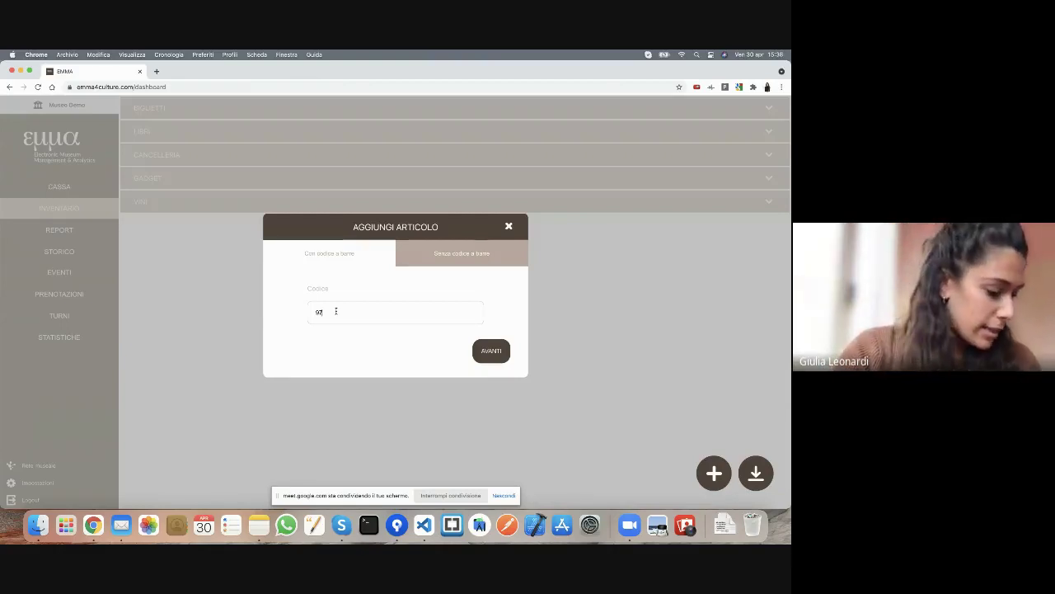
type("888")
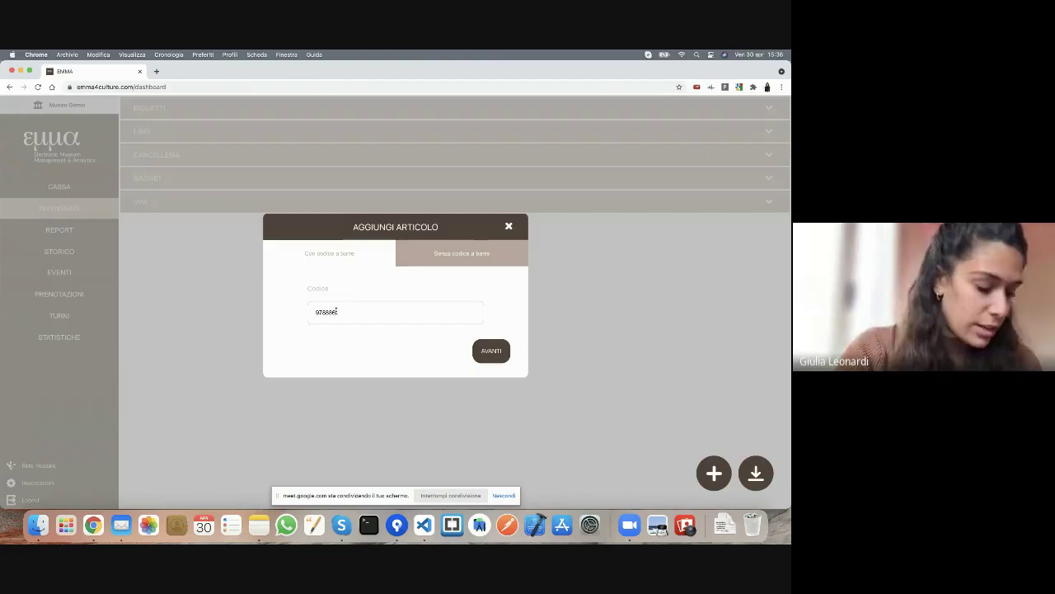
type("651")
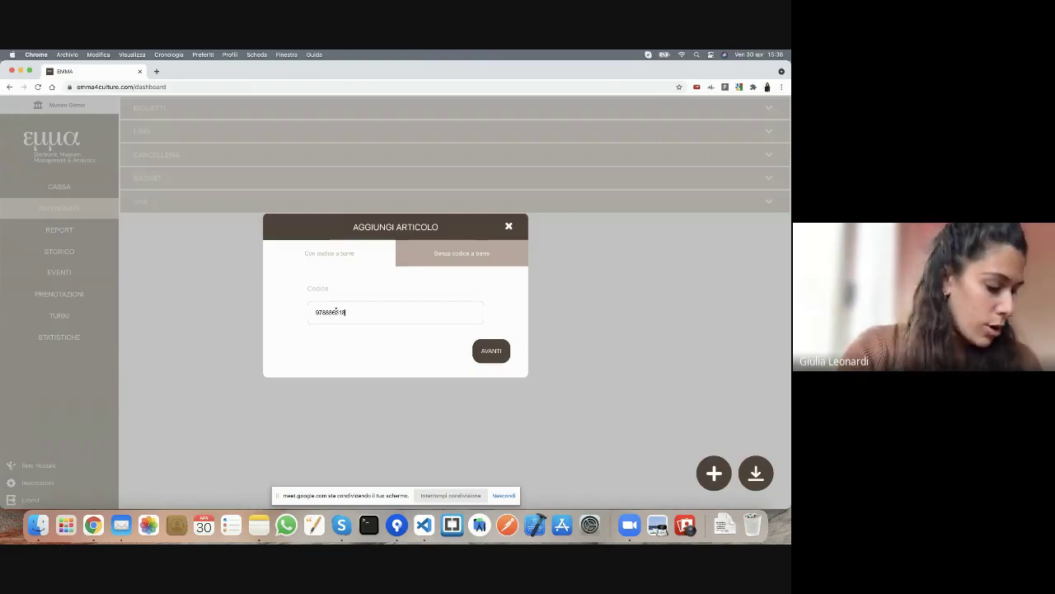
type("8192")
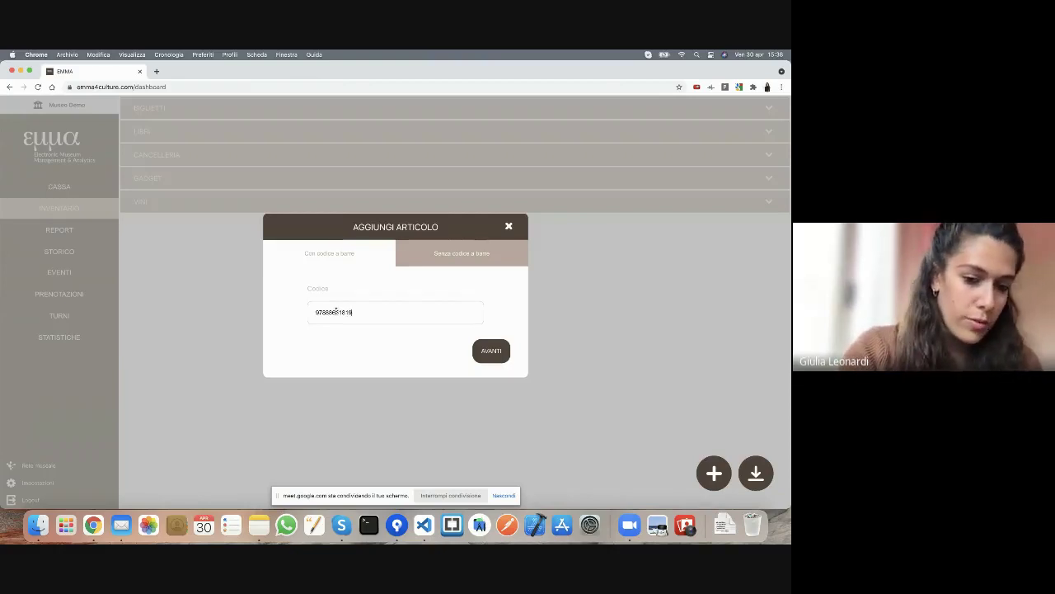
type("8")
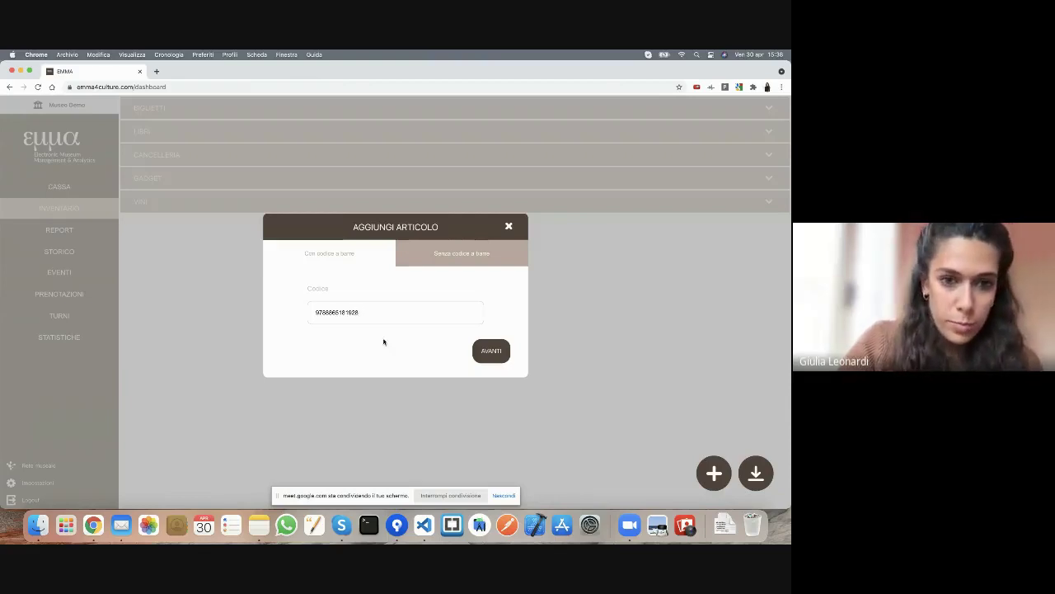
left_click(488, 350)
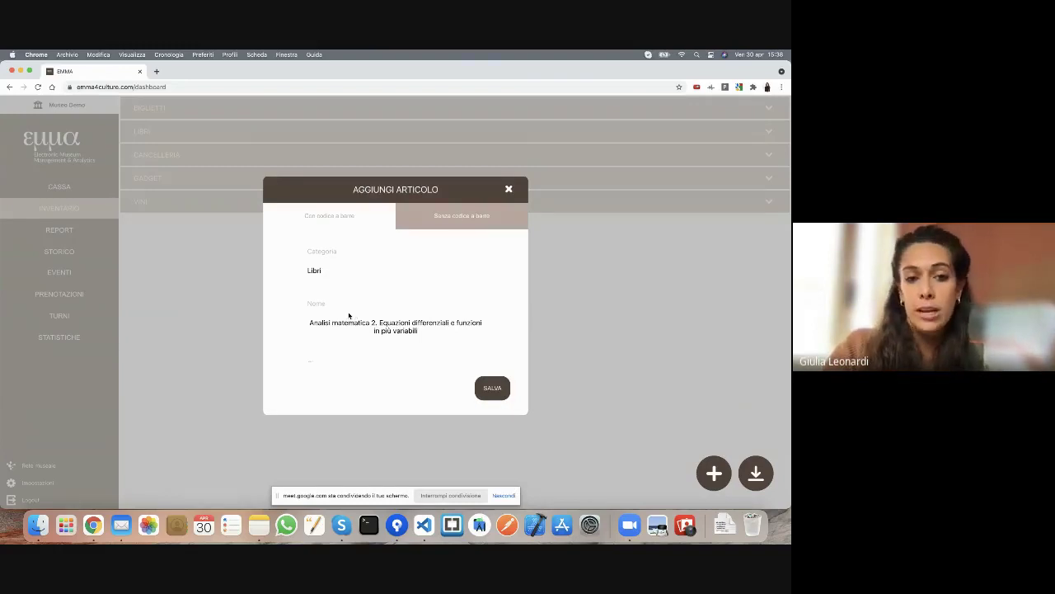
- Enter 10 incoming units for the €42.00 item and save it
scroll(349, 316, "down", 5)
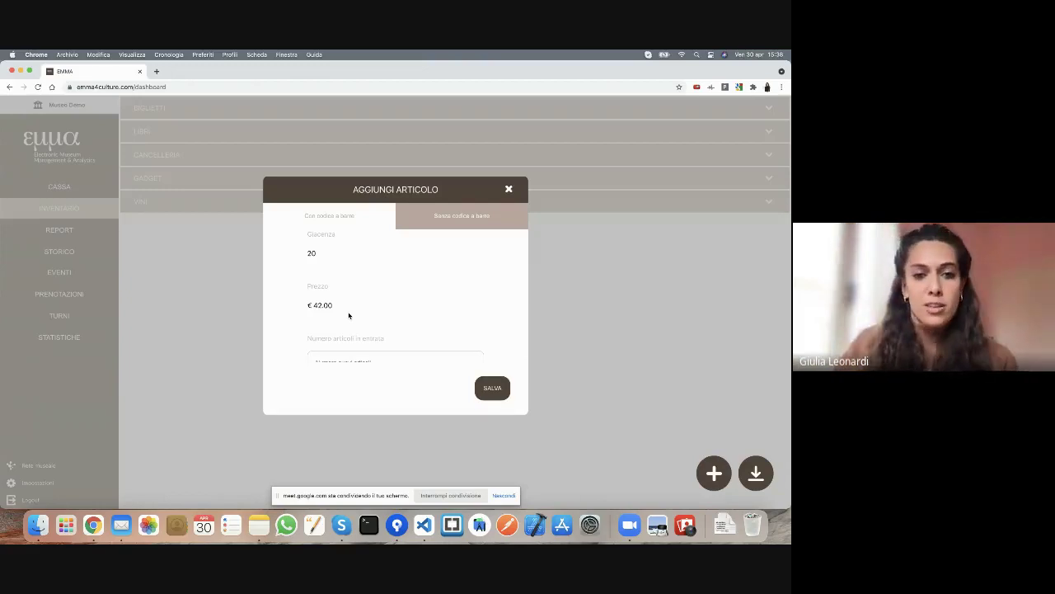
scroll(349, 316, "up", 5)
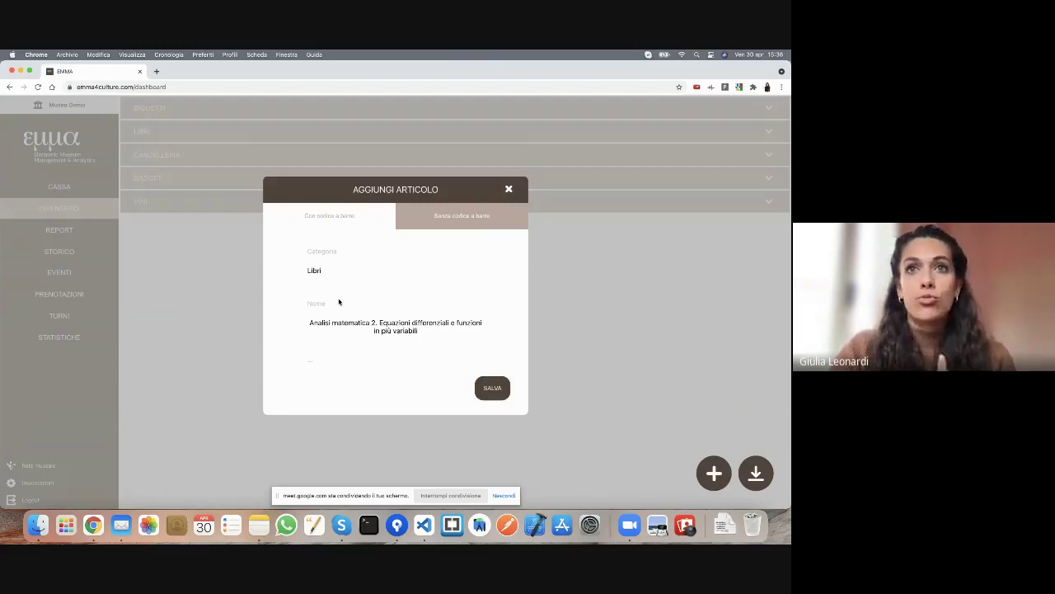
scroll(339, 301, "down", 5)
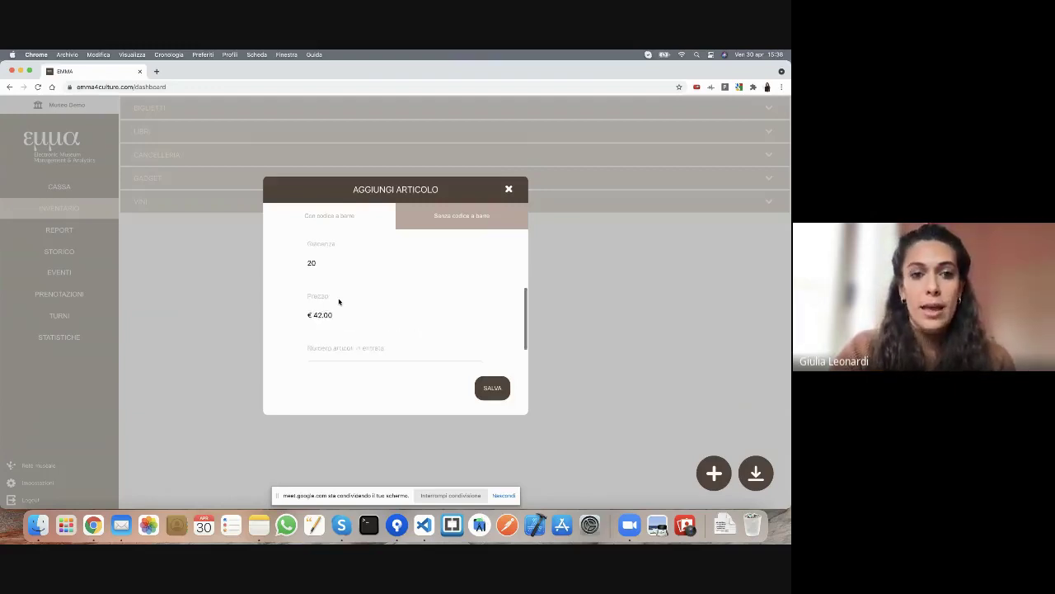
left_click(349, 349)
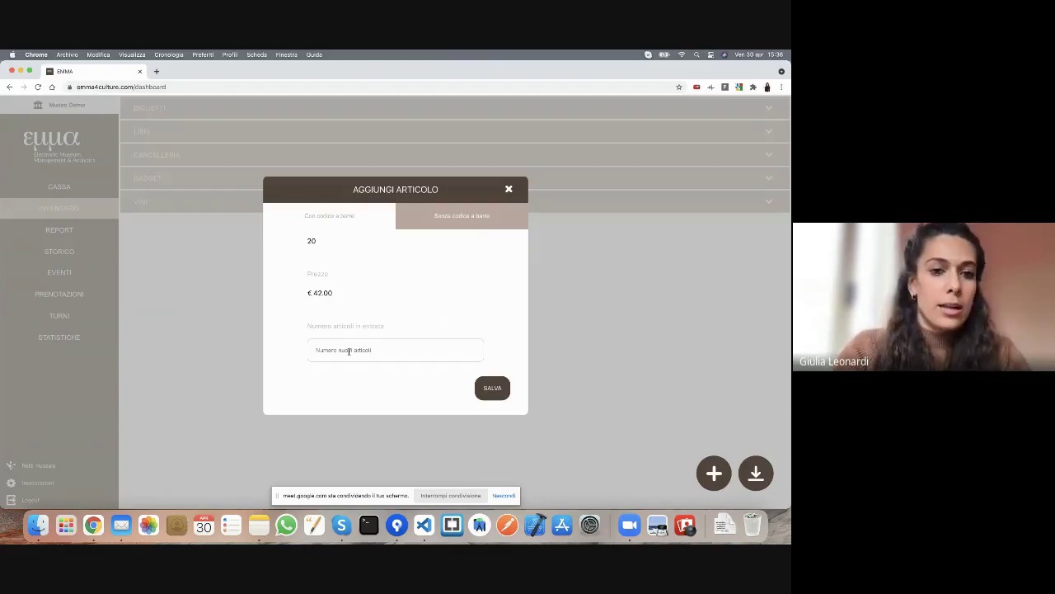
type("10")
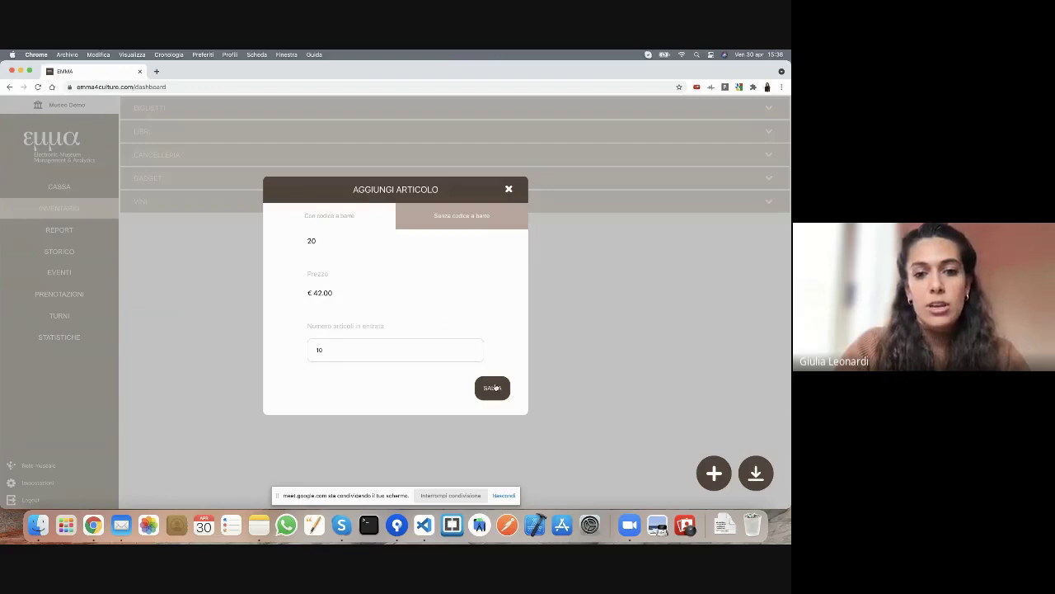
left_click(492, 388)
- Acknowledge the new item, view the inventory export options, then open the Cassa ticket page
left_click(475, 343)
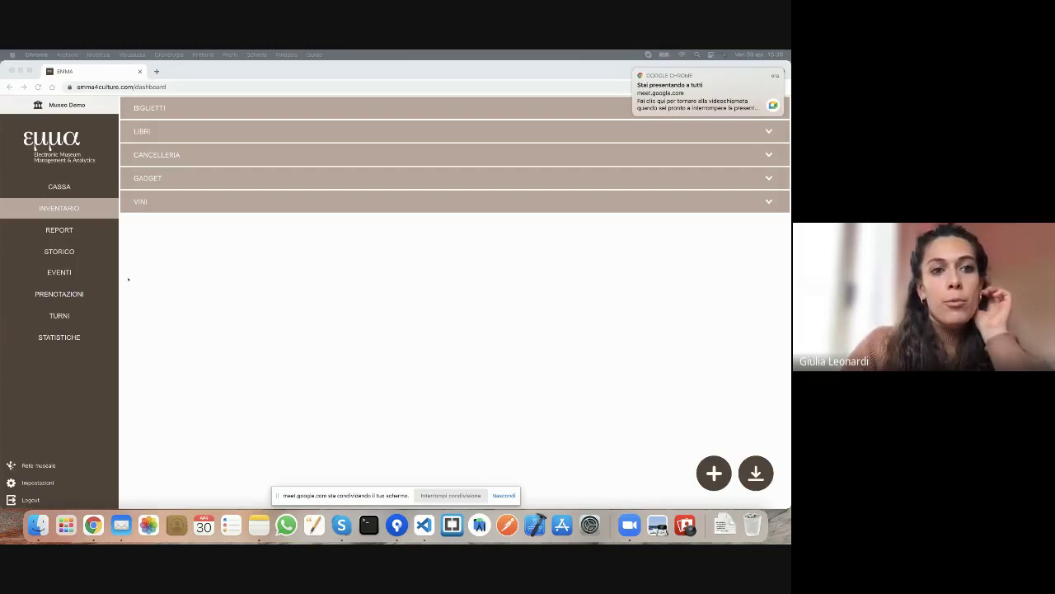
left_click(247, 276)
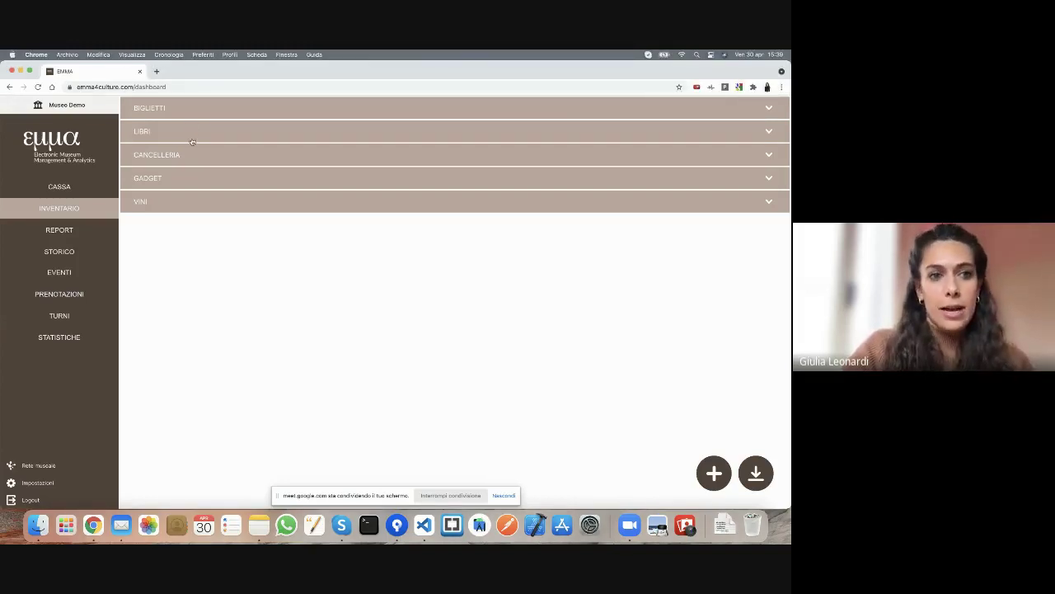
left_click(755, 472)
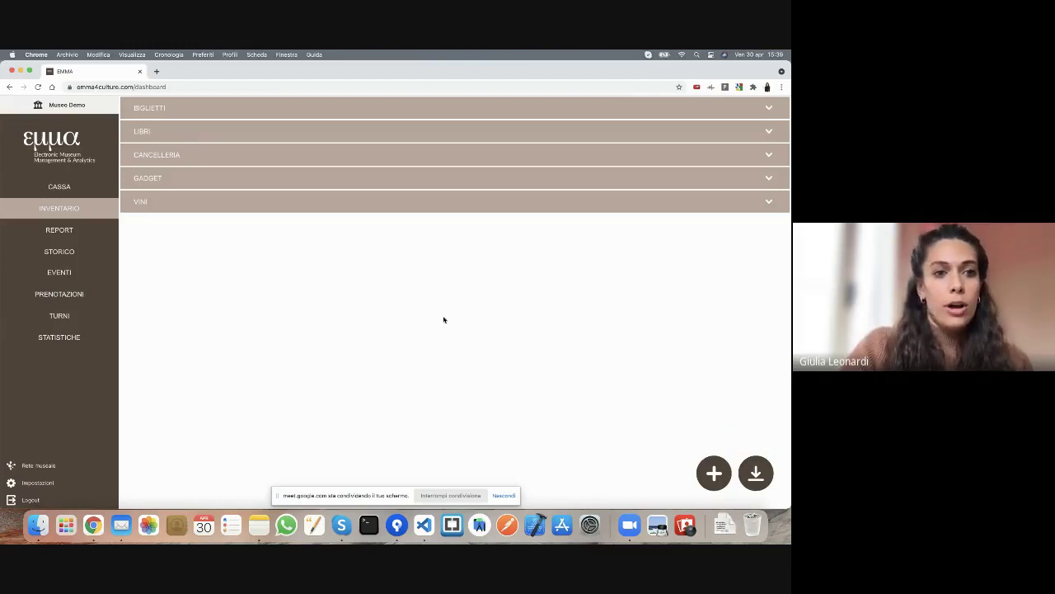
left_click(47, 192)
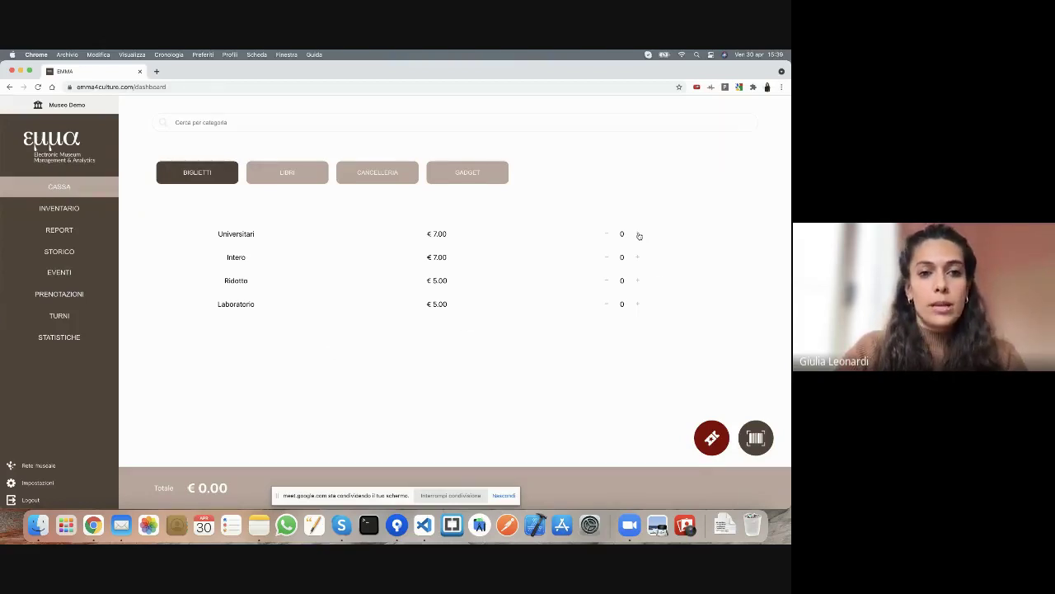
- Add one Universitari ticket to the sale so the Vendita biglietto code request appears
left_click(639, 236)
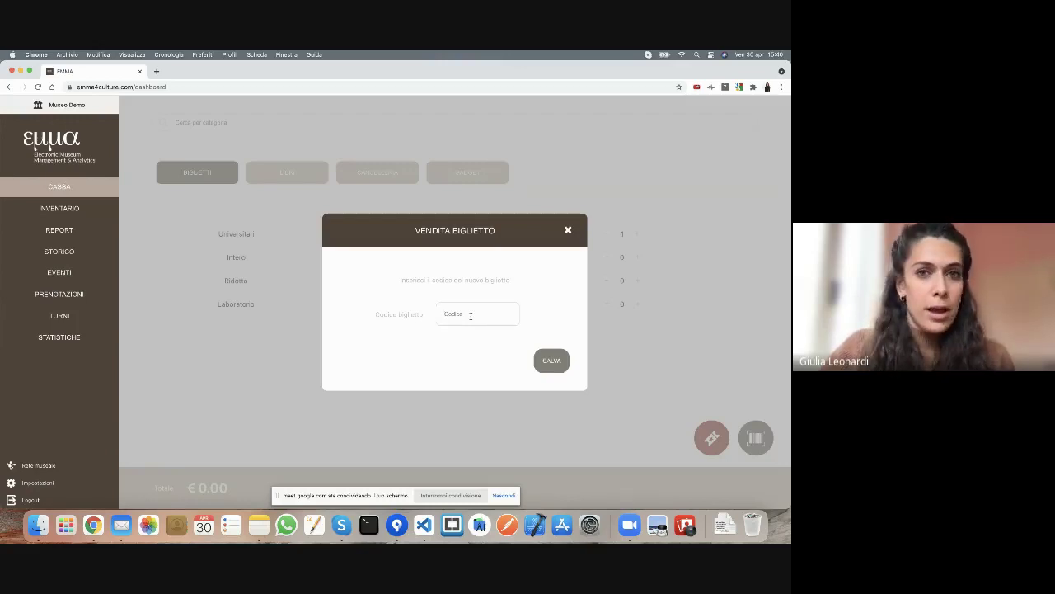
- Abandon the Universitari ticket code request, resetting every ticket count to 0 and the total to €0.00
left_click(470, 315)
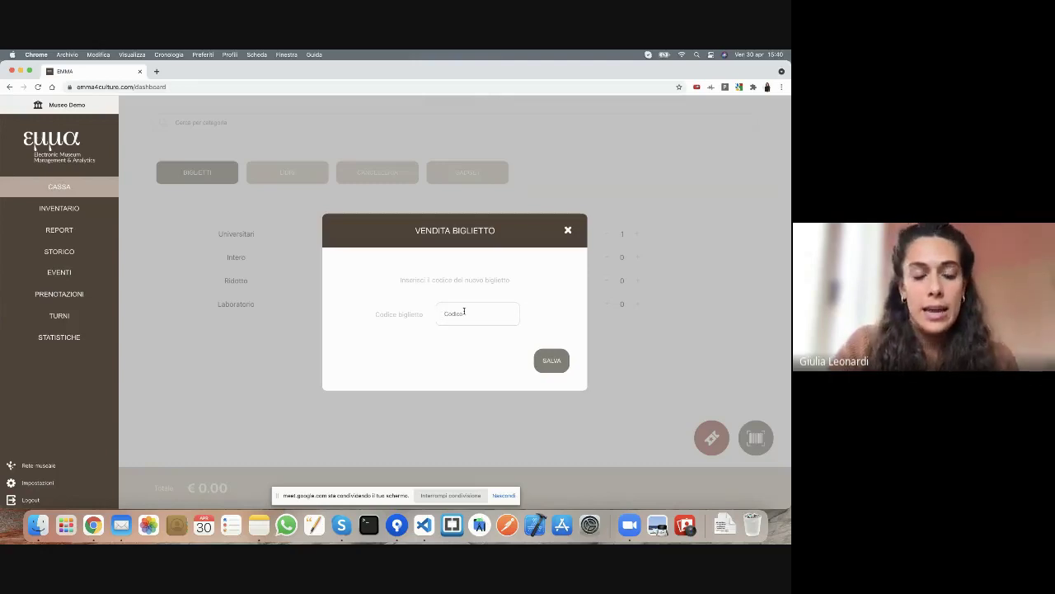
left_click(568, 231)
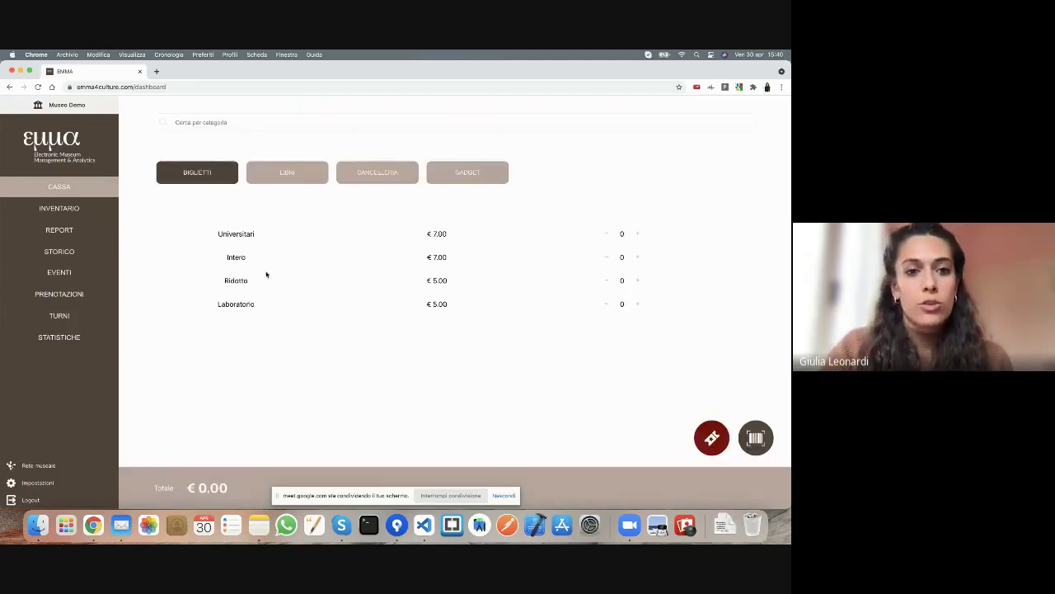
- Add one Universitari ticket again so Vendita biglietto asks for the ticket code
left_click(639, 235)
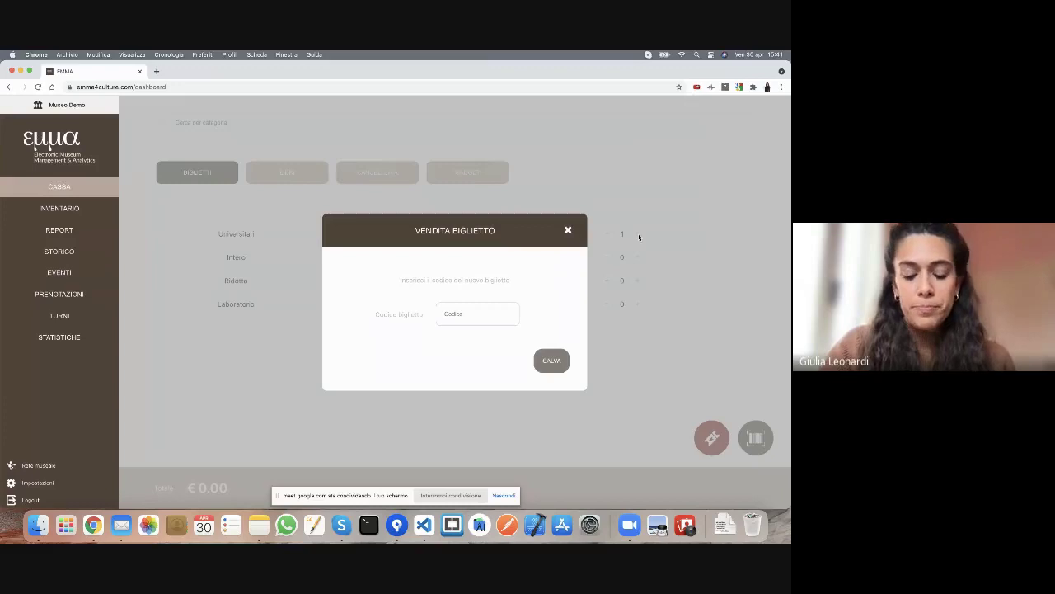
- Enter the ticket's code in the Codice biglietto field and save it with SALVA
left_click(472, 314)
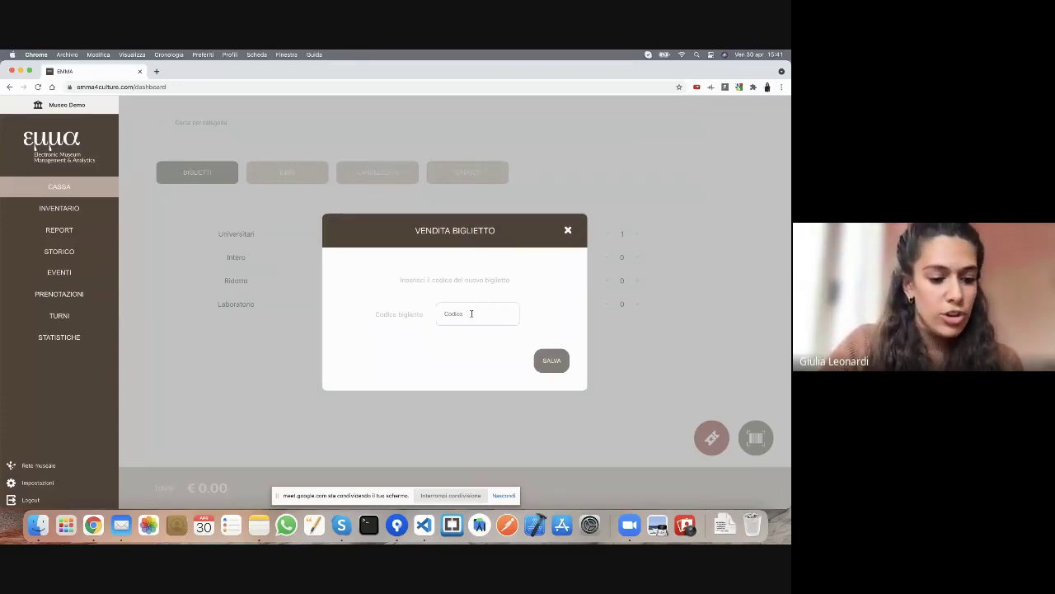
type("1")
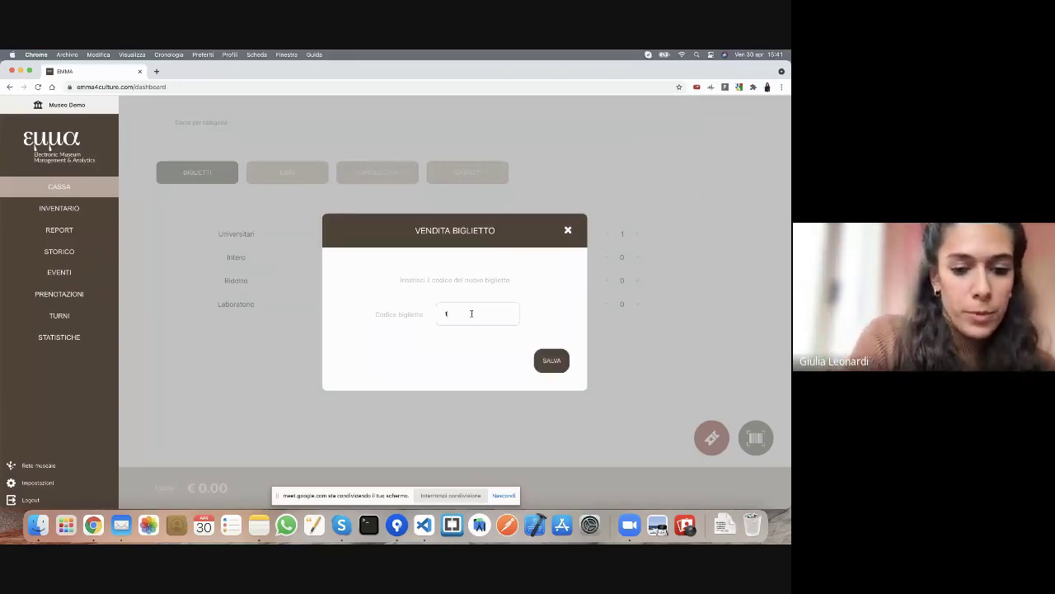
type("61893")
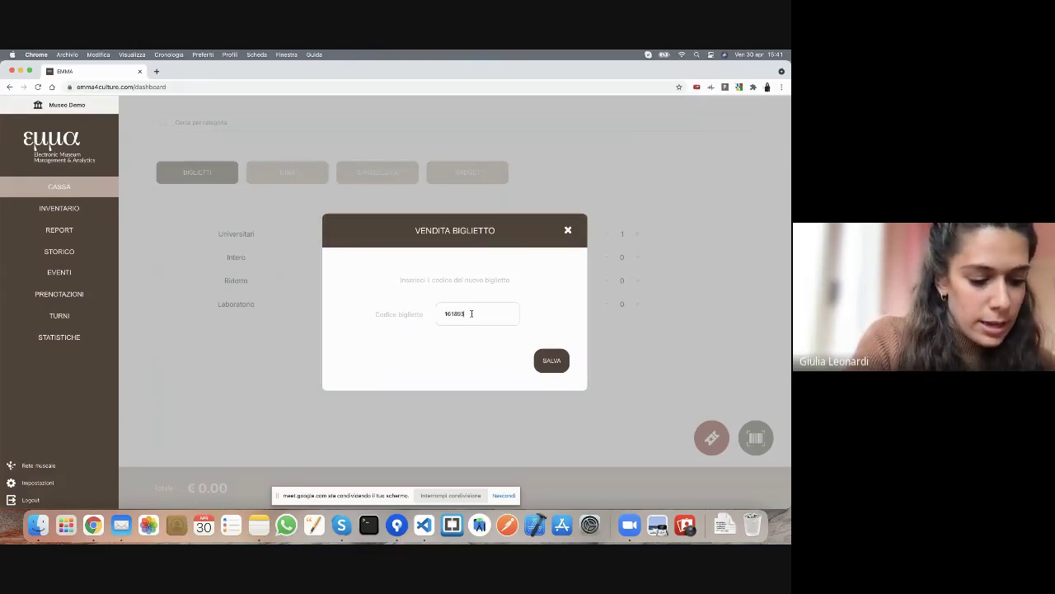
type("2255")
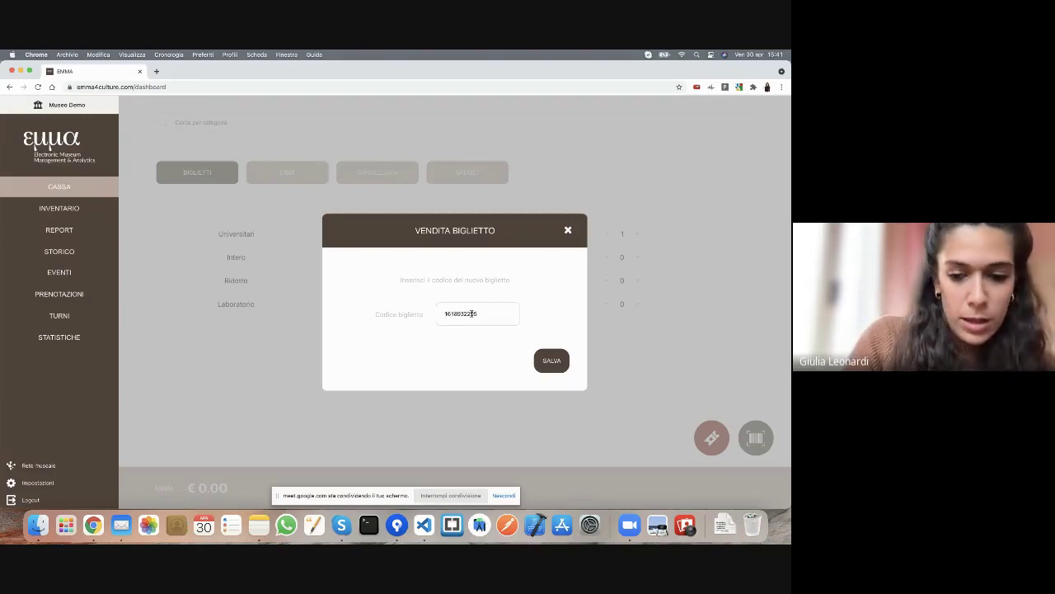
type("904")
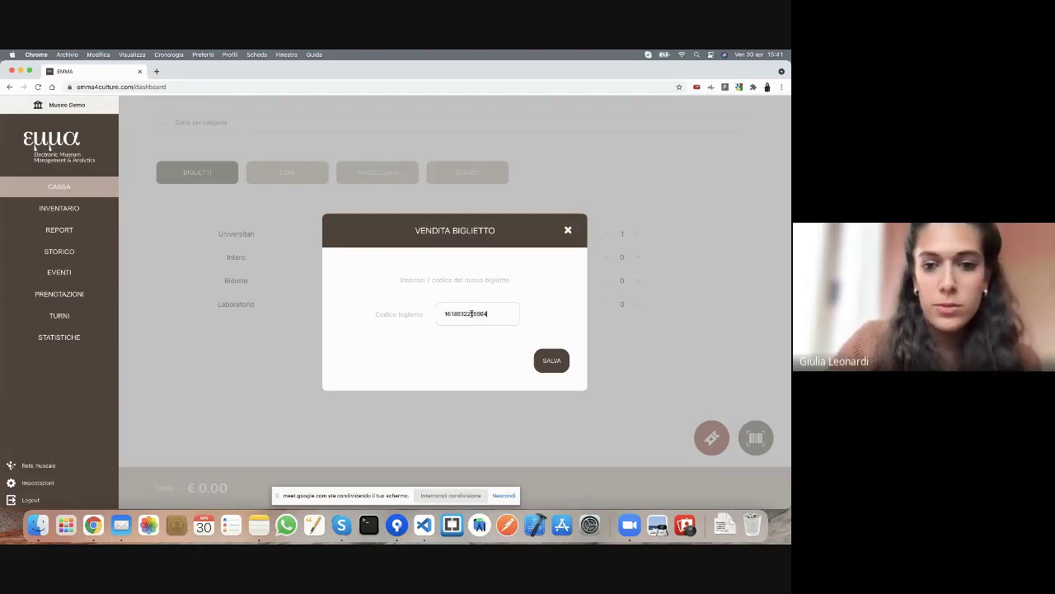
left_click(563, 361)
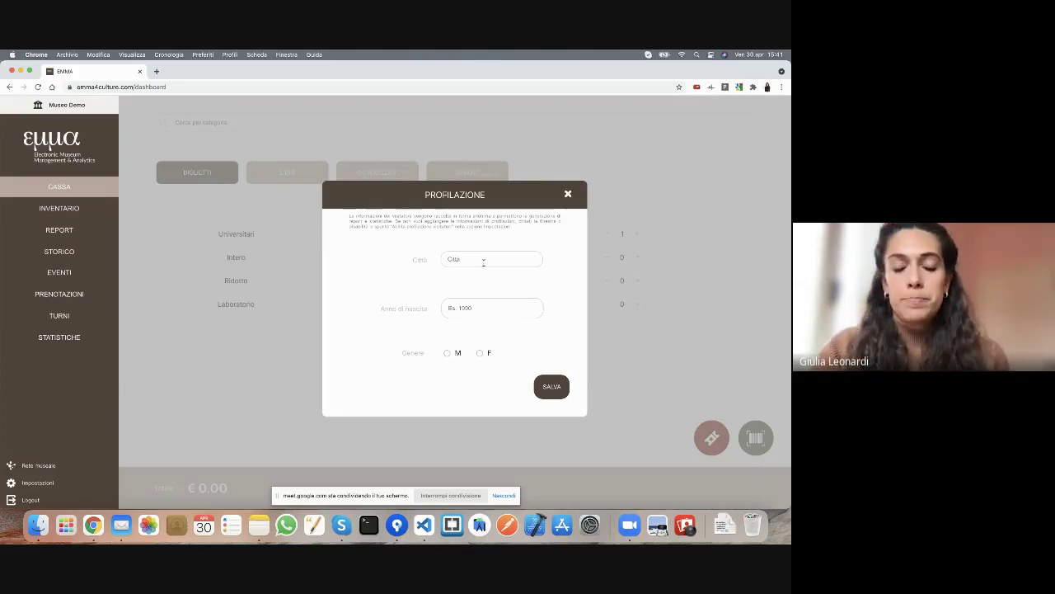
- Save the visitor profile as Ravenna, Ravenna, Italia, birth year 1993, gender F
left_click(483, 260)
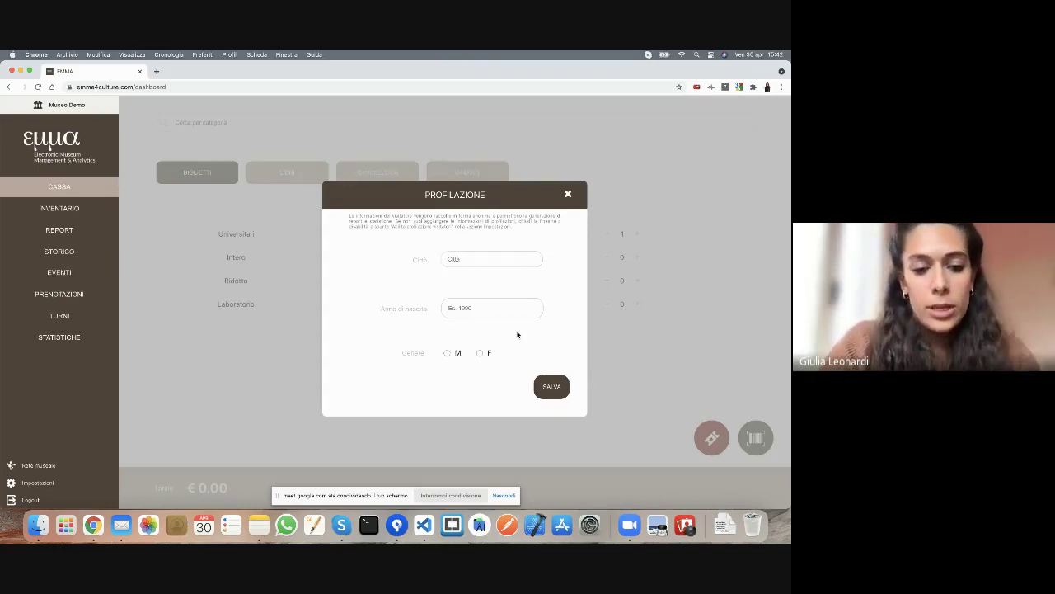
type("Ravanu")
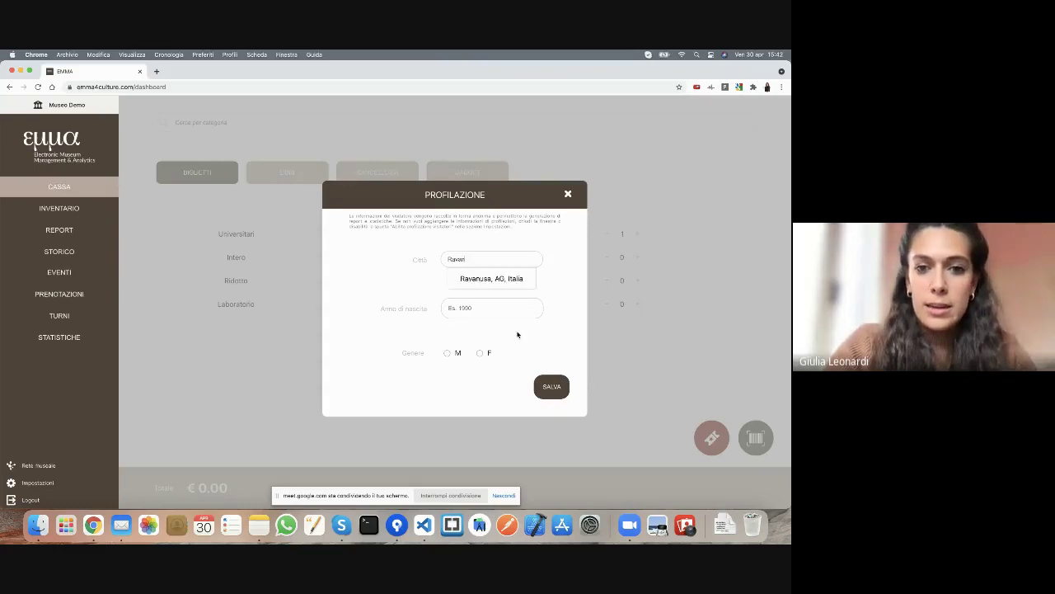
key("BackSpace")
key("BackSpace")
key("BackSpace")
type("enna")
left_click(500, 282)
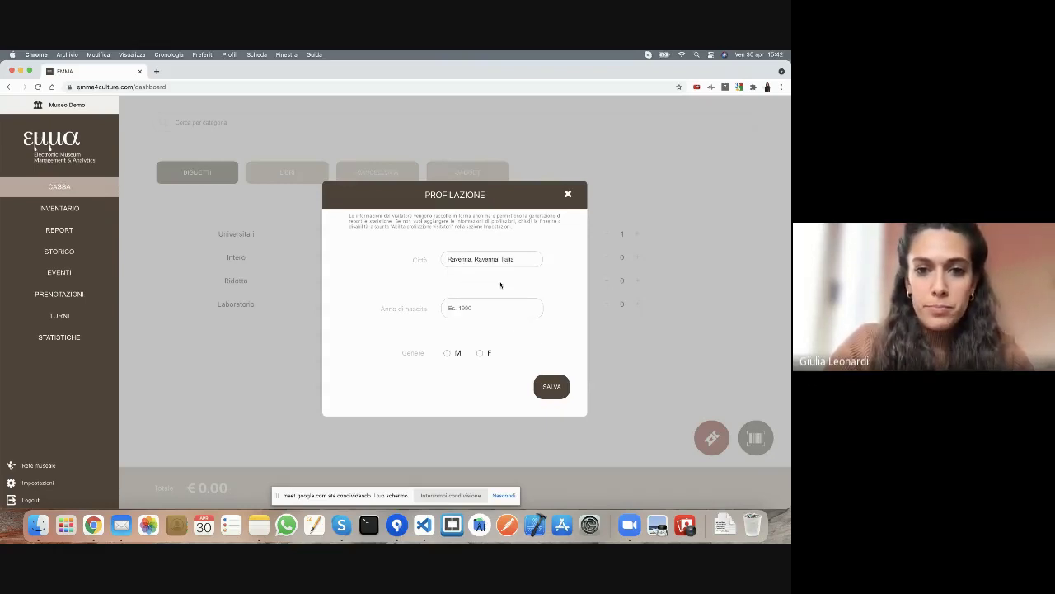
left_click(467, 308)
type("199")
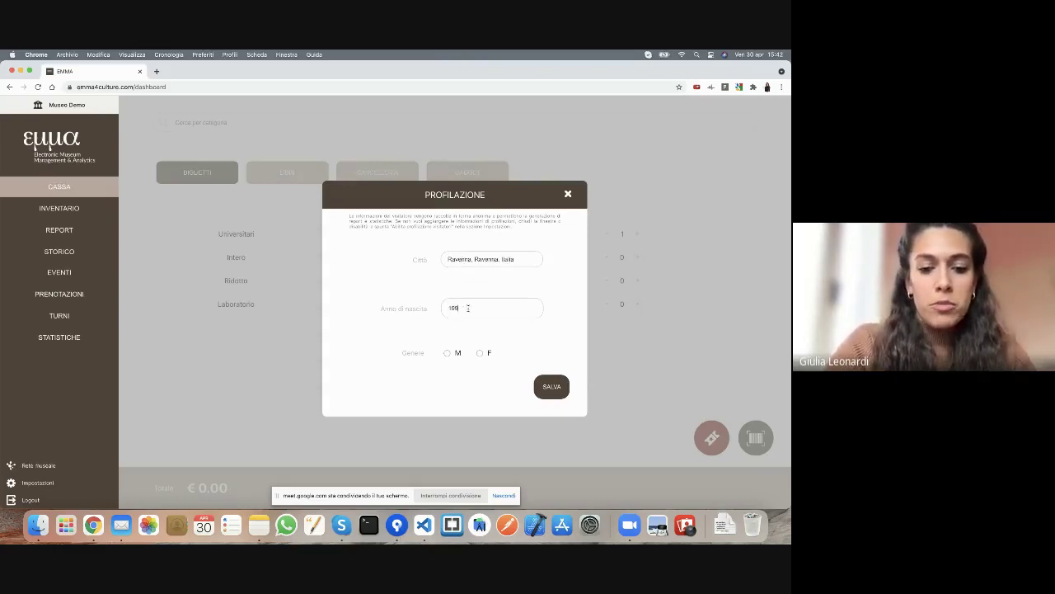
type("3")
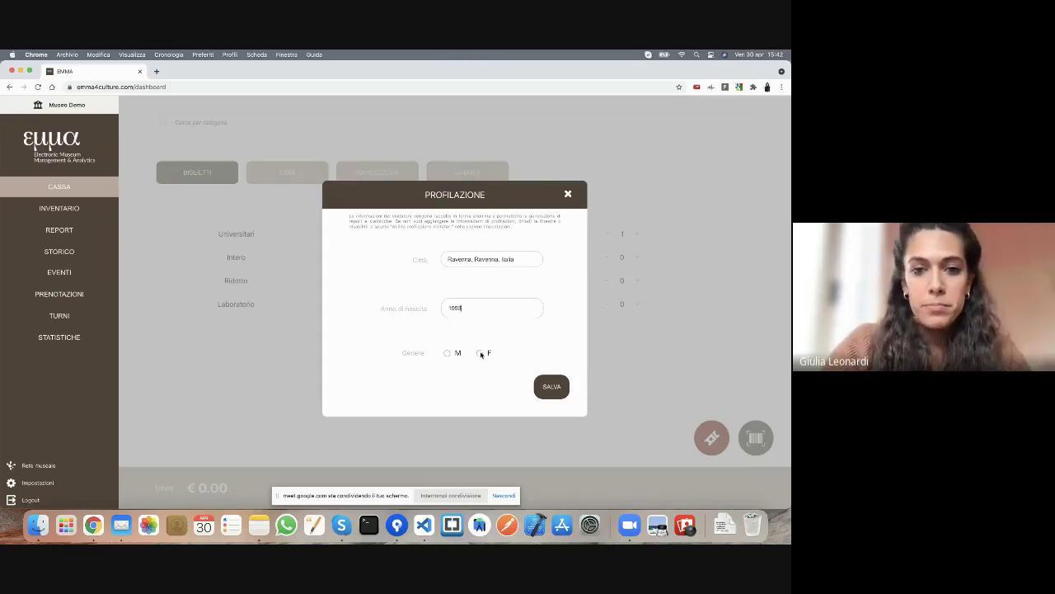
left_click(480, 353)
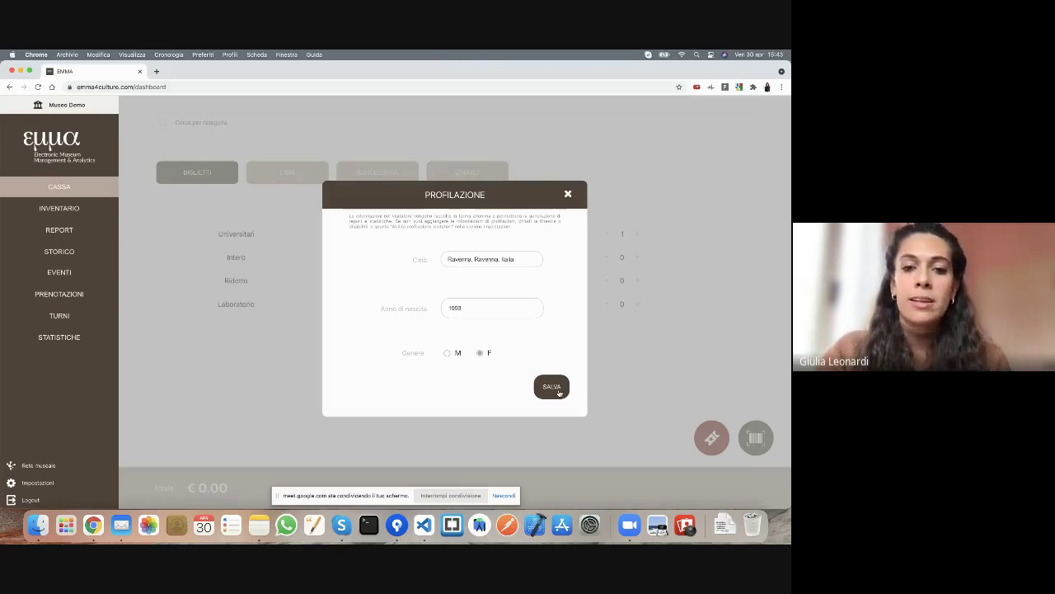
left_click(551, 388)
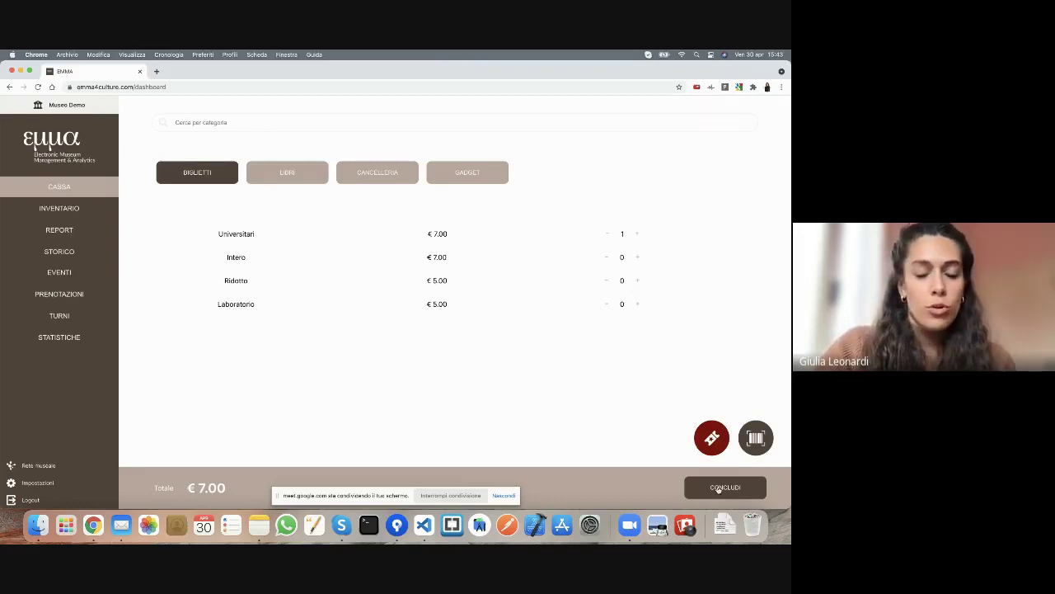
- Conclude the €7.00 sale from the Riepilogo summary and acknowledge the success confirmation
left_click(719, 488)
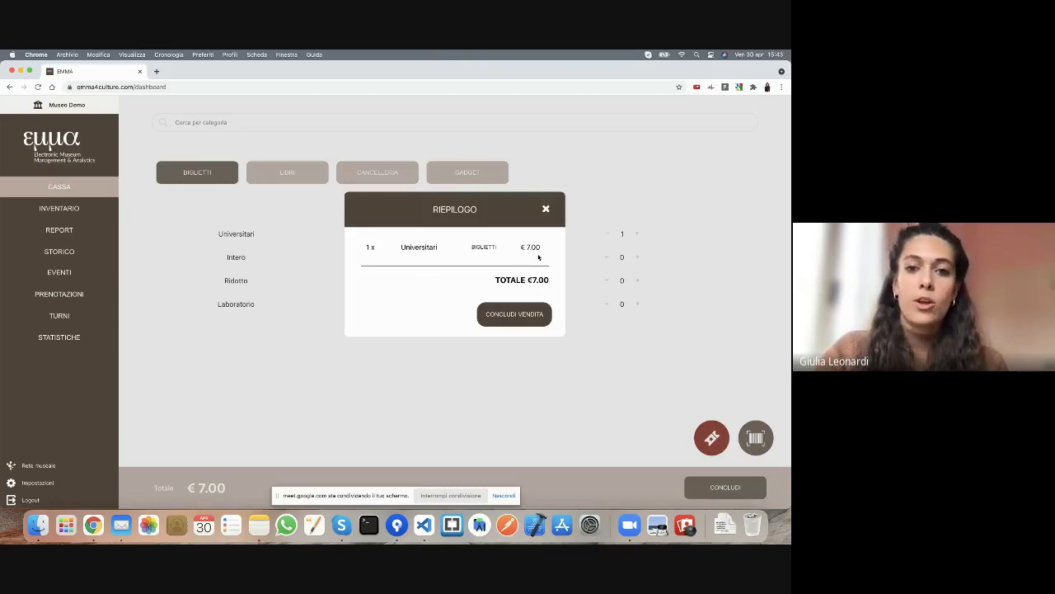
left_click(520, 321)
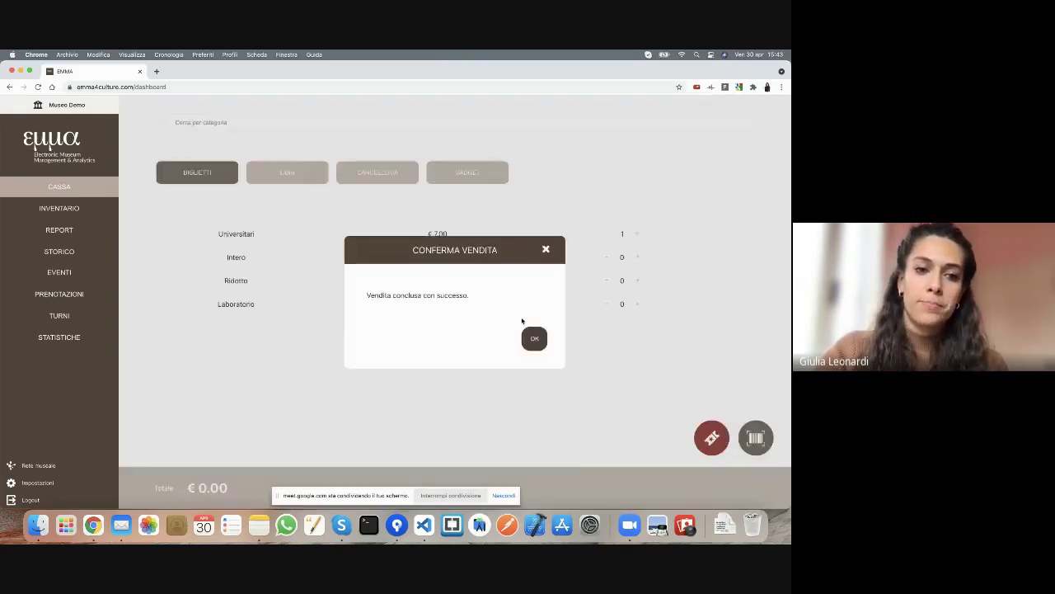
left_click(533, 338)
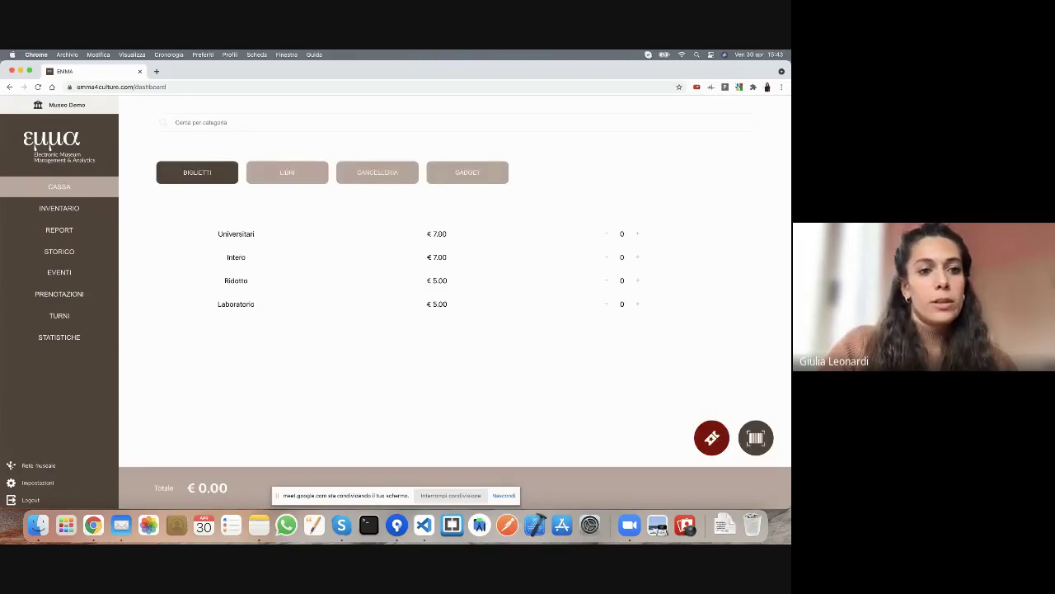
- Review the Universitari sale's visitor details in REPORT, then switch to the STORICO sales history
left_click(64, 233)
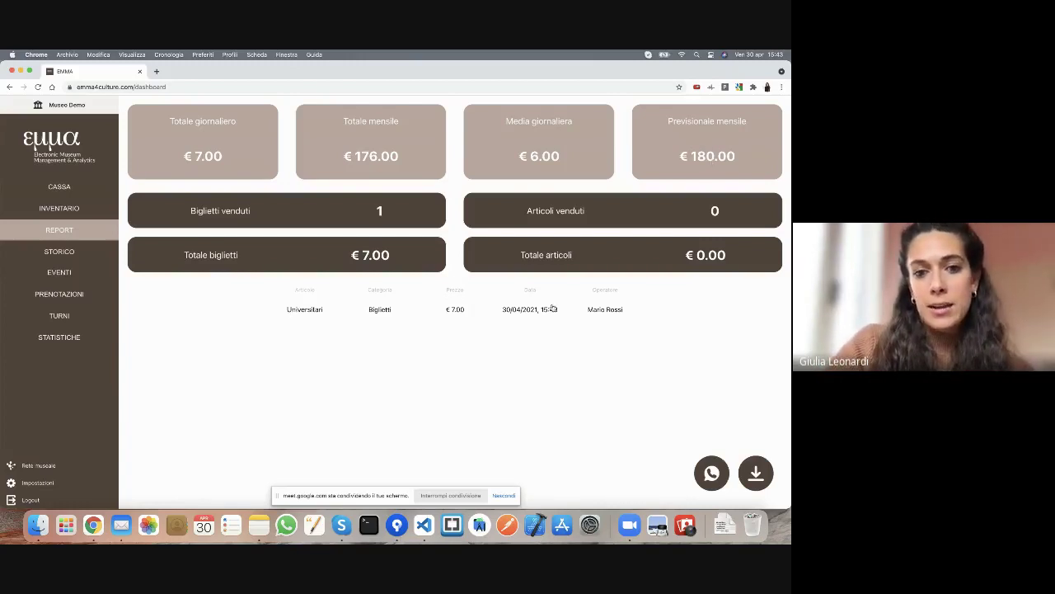
left_click(317, 314)
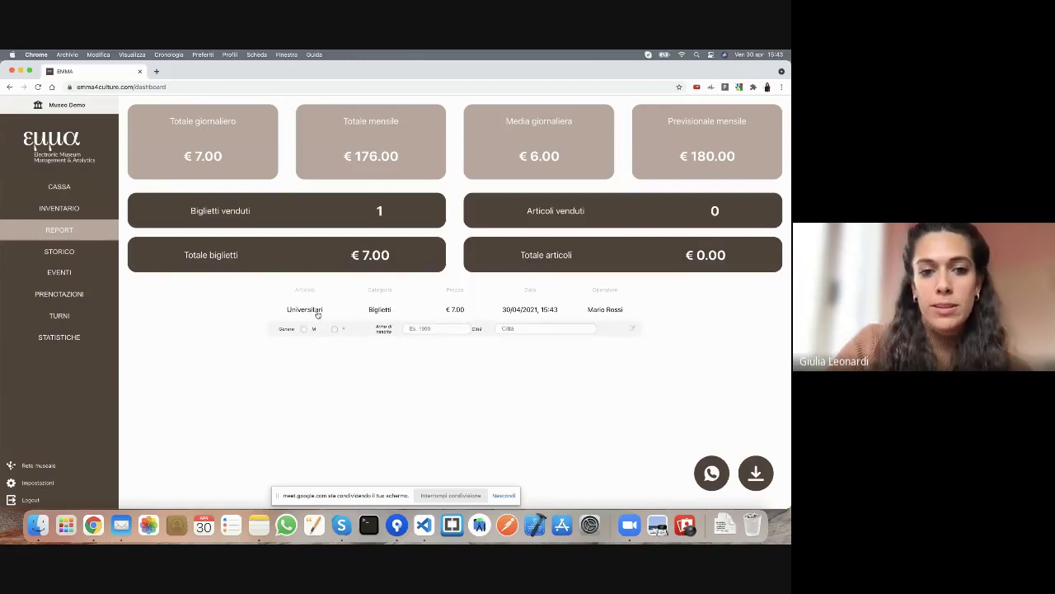
left_click(68, 254)
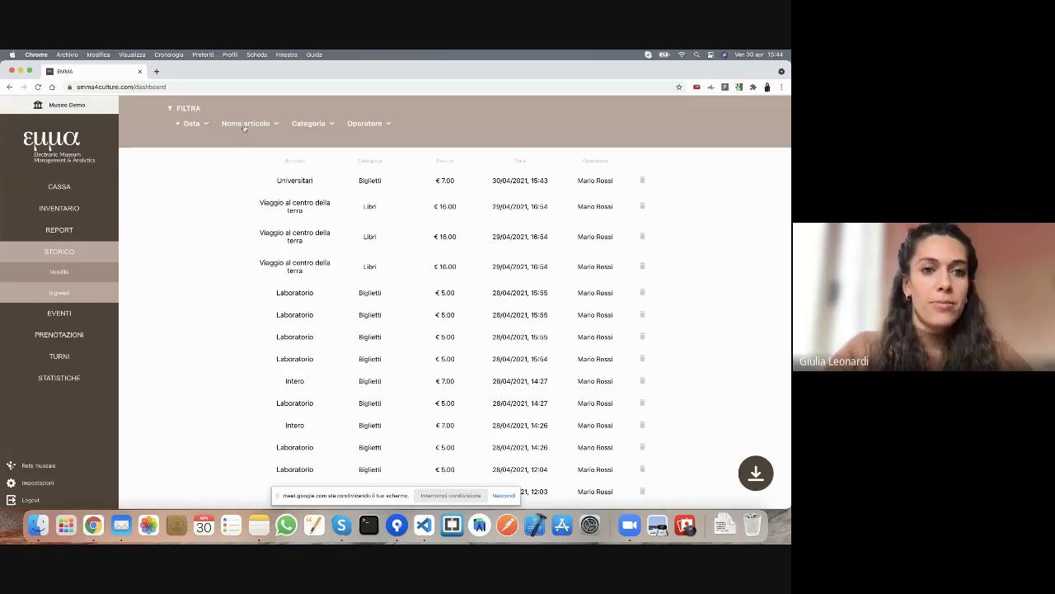
left_click(245, 126)
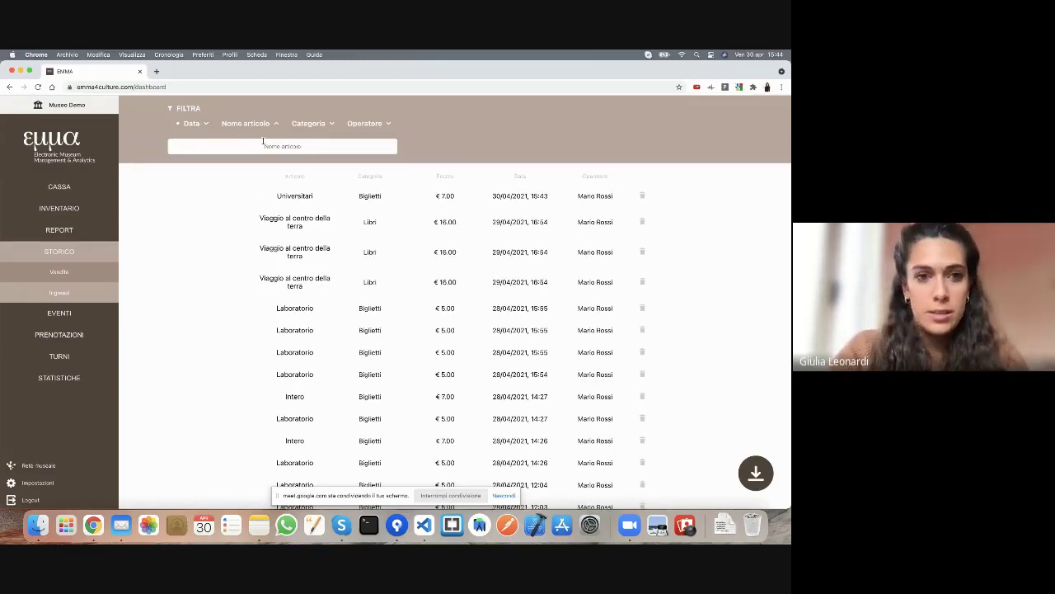
type("laboratorio")
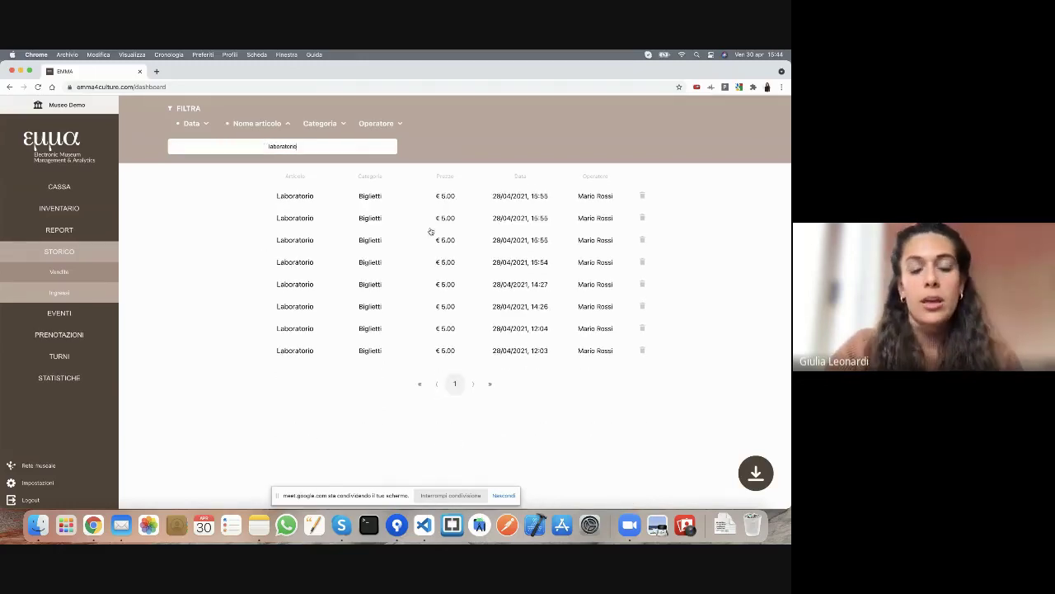
left_click(286, 124)
left_click(281, 124)
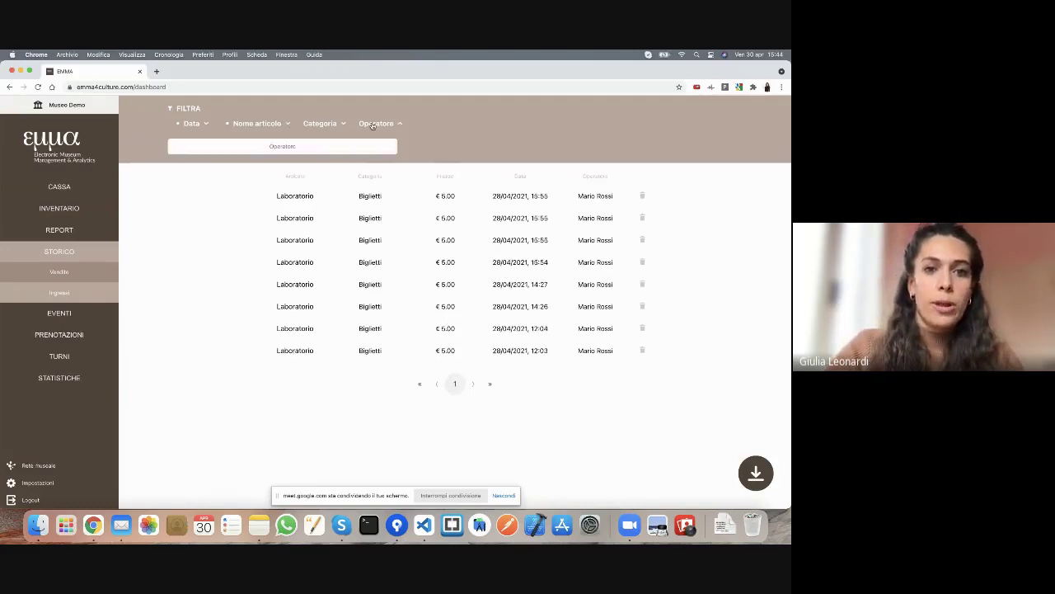
double_click(275, 146)
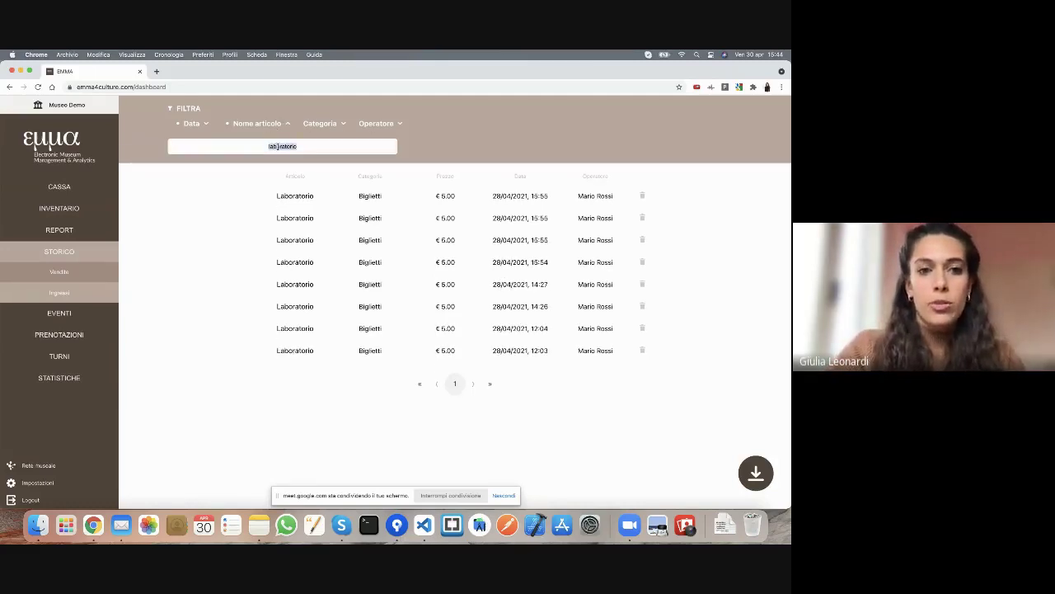
key("BackSpace")
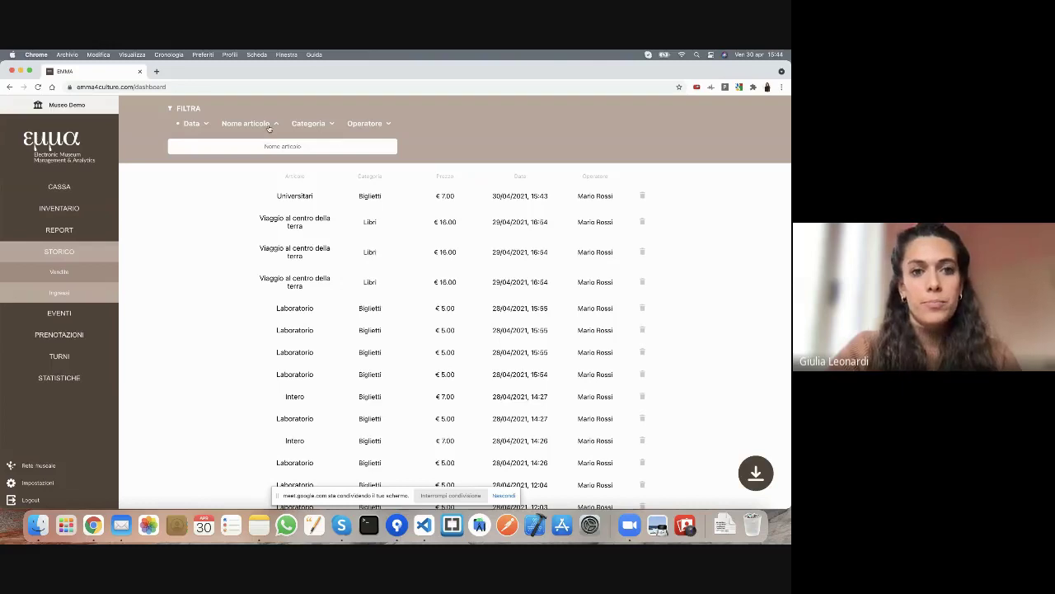
left_click(269, 128)
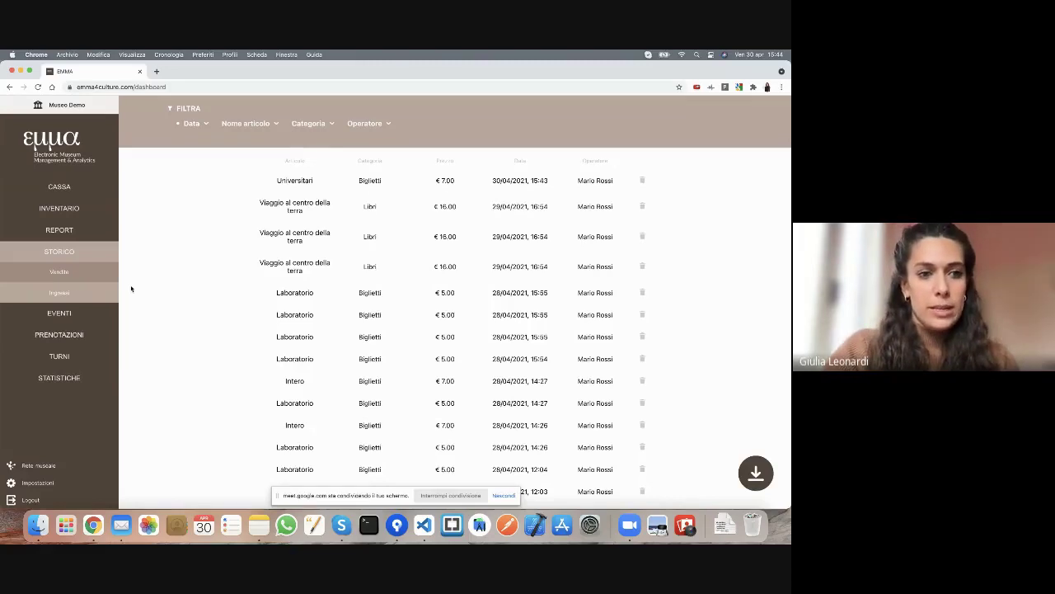
- Show the Ingressi entry history and reveal its SCARICA PDF / SCARICA EXCEL options
left_click(71, 293)
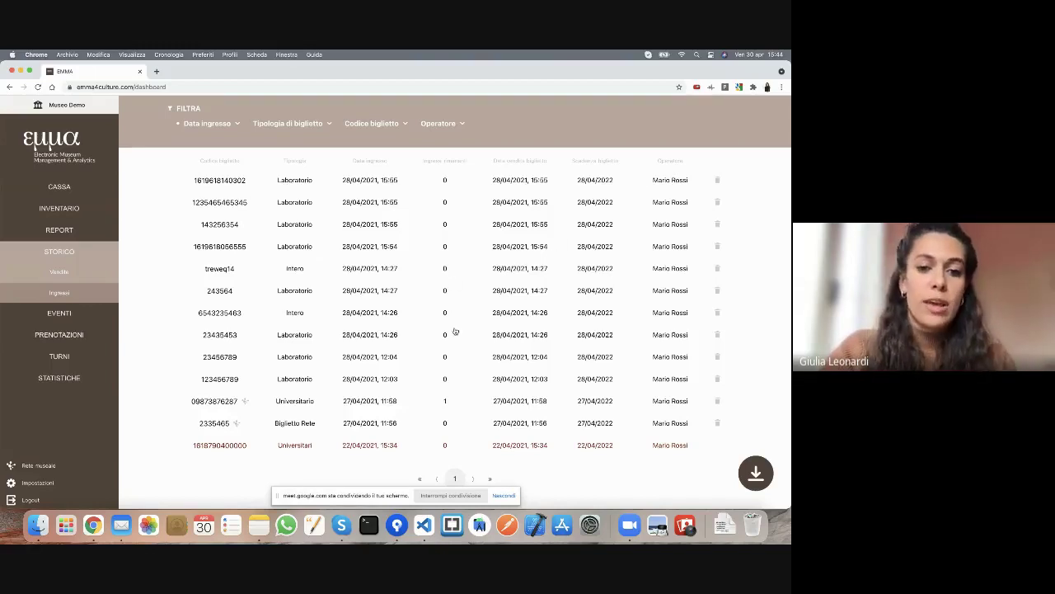
scroll(454, 331, "down", 1)
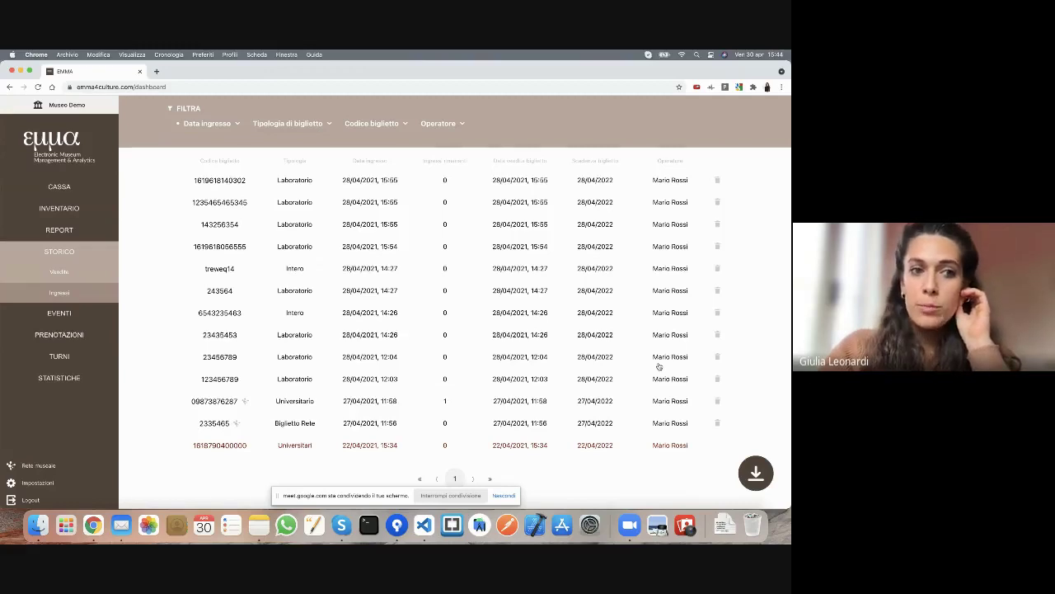
mouse_move(762, 476)
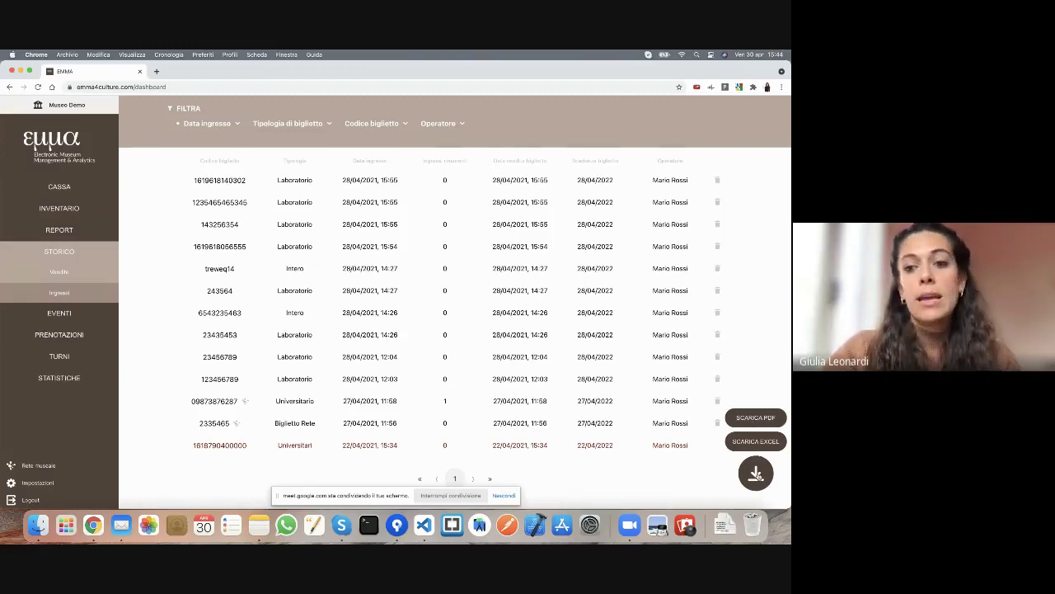
- Export the Ingressi entries as a PDF, scroll through both pages, and return to EMMA
left_click(763, 424)
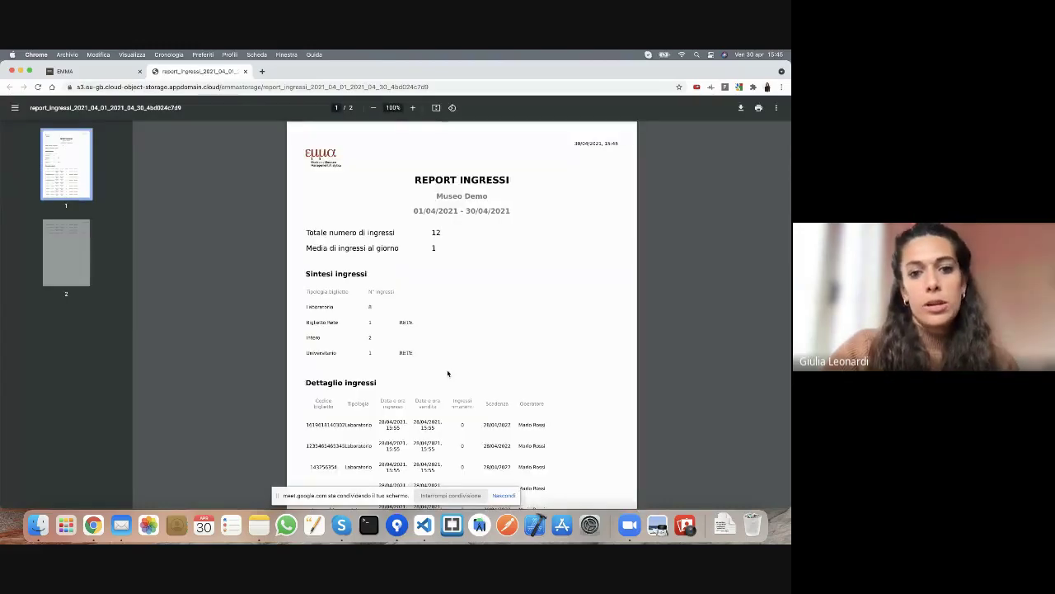
scroll(448, 372, "down", 1)
scroll(448, 373, "down", 15)
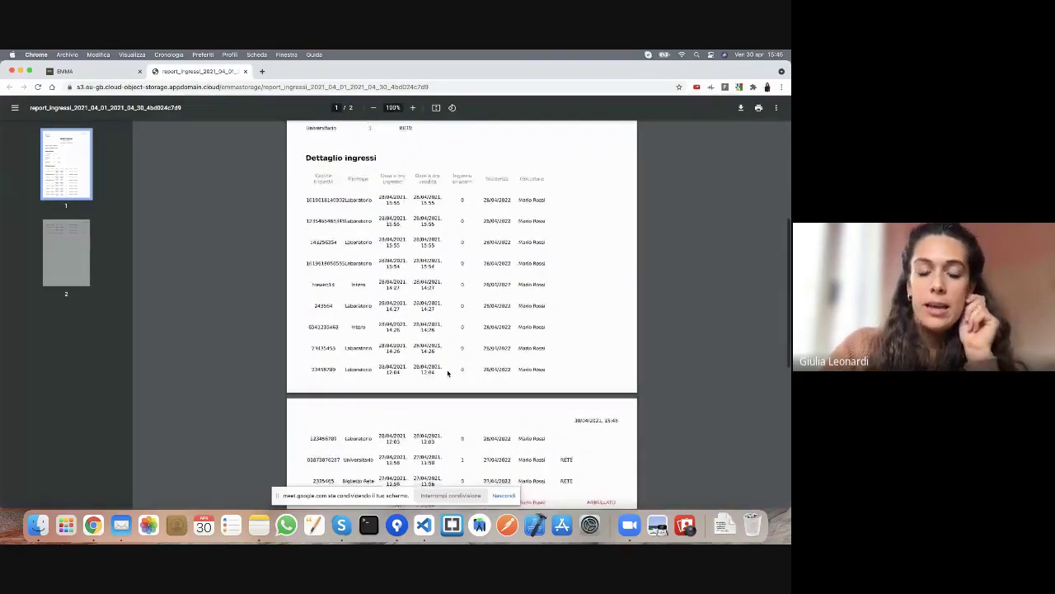
scroll(448, 372, "up", 15)
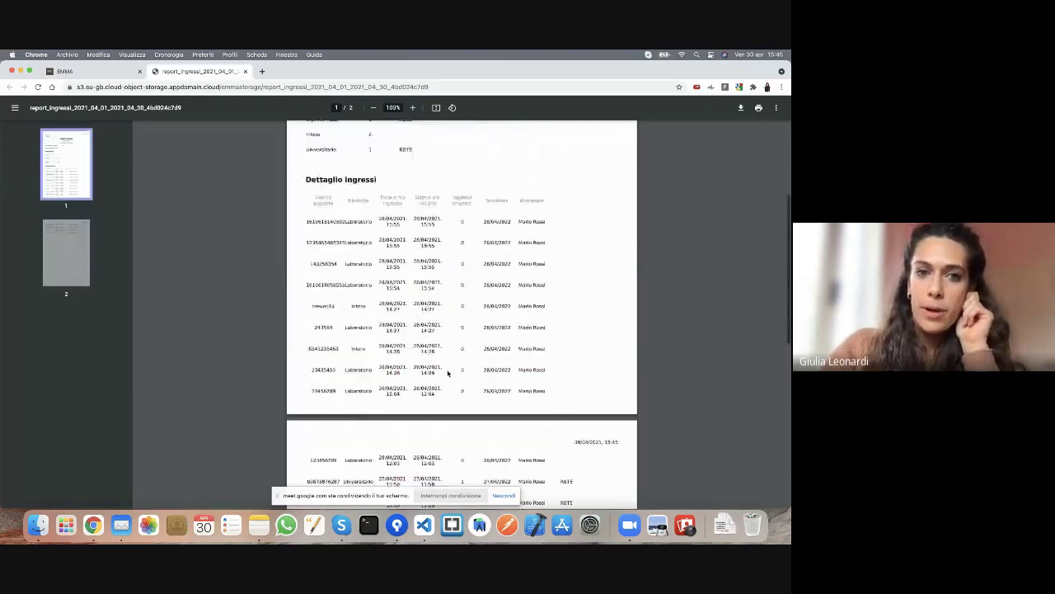
left_click(112, 75)
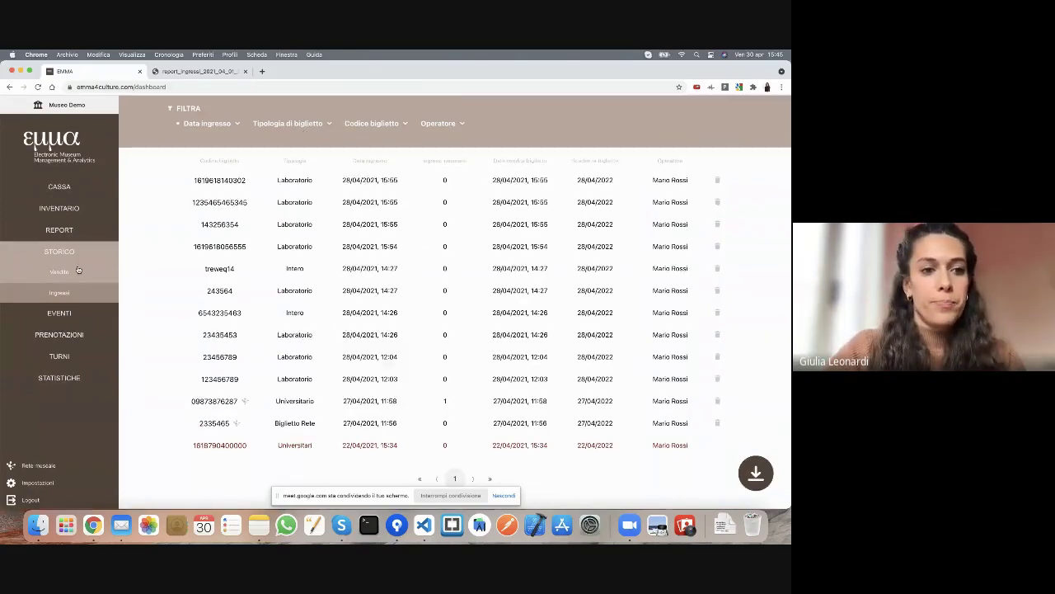
- Filter Vendite by the 'biglietti' category, clear the filter, then go to the Eventi page
left_click(79, 270)
left_click(319, 125)
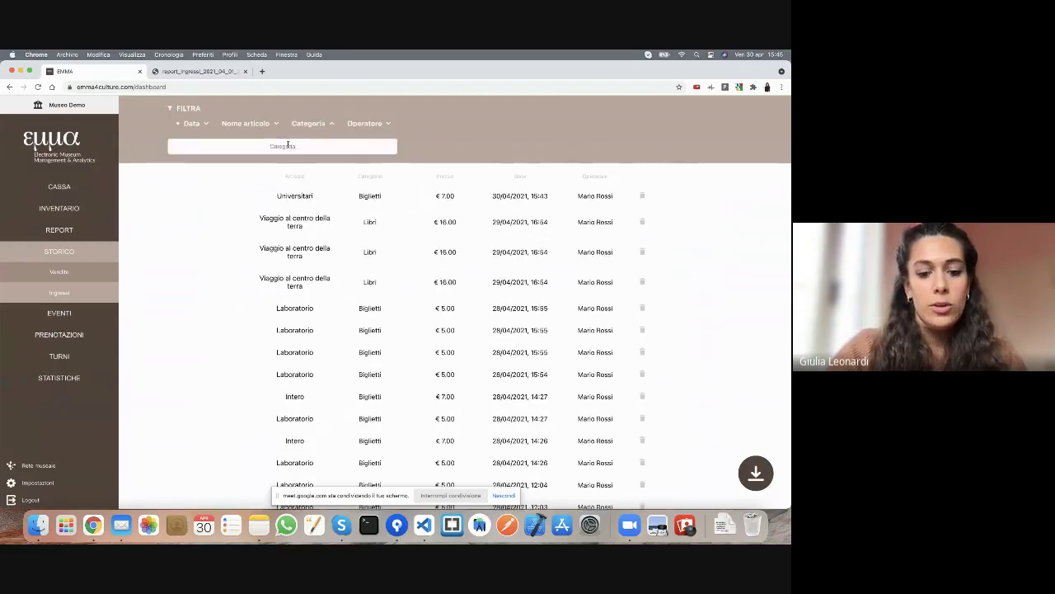
type("biglietti")
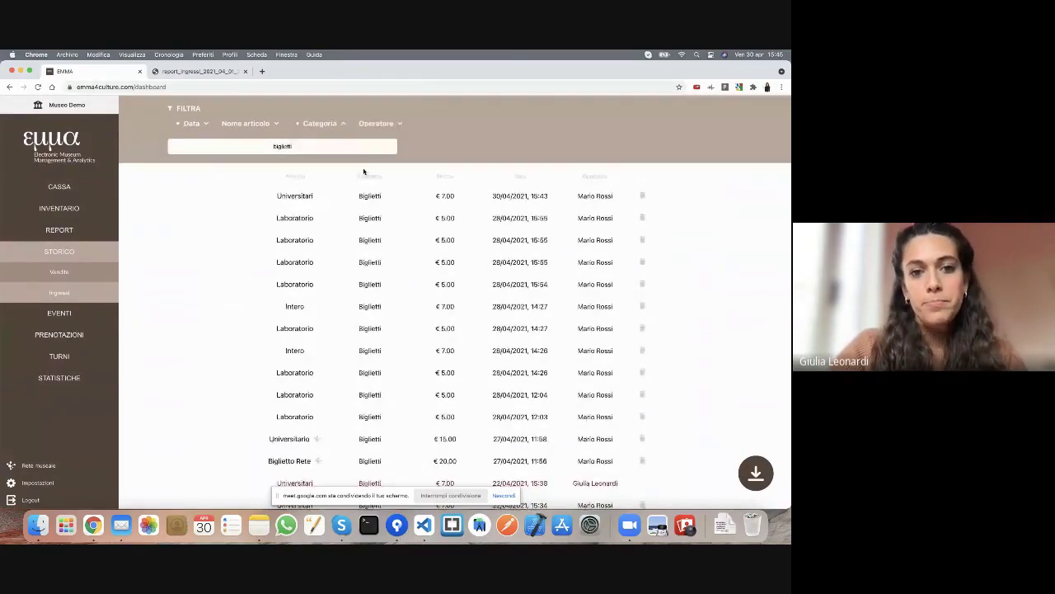
scroll(417, 360, "down", 1)
scroll(417, 360, "up", 1)
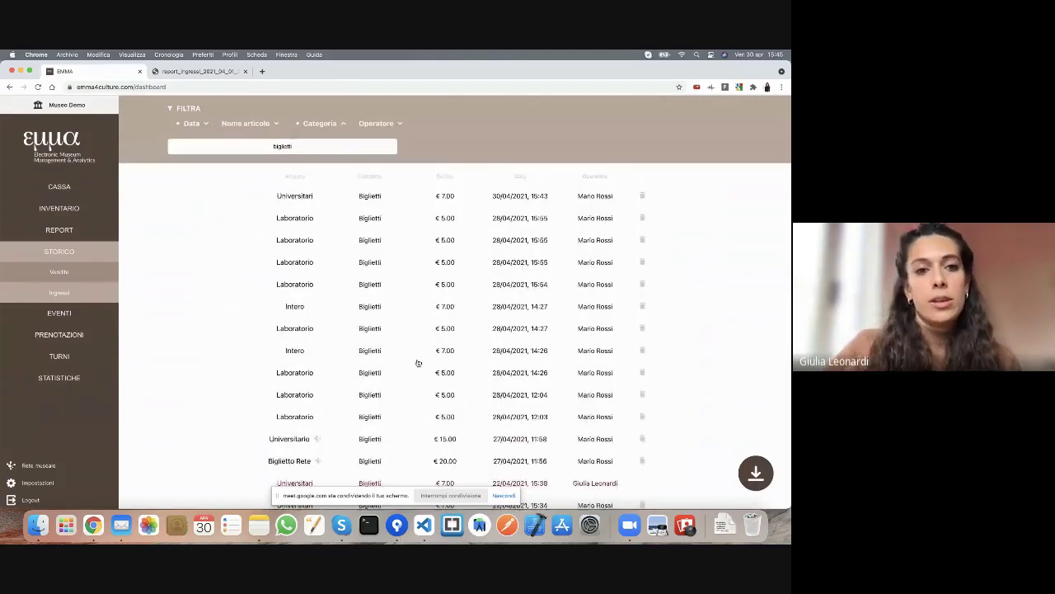
double_click(282, 146)
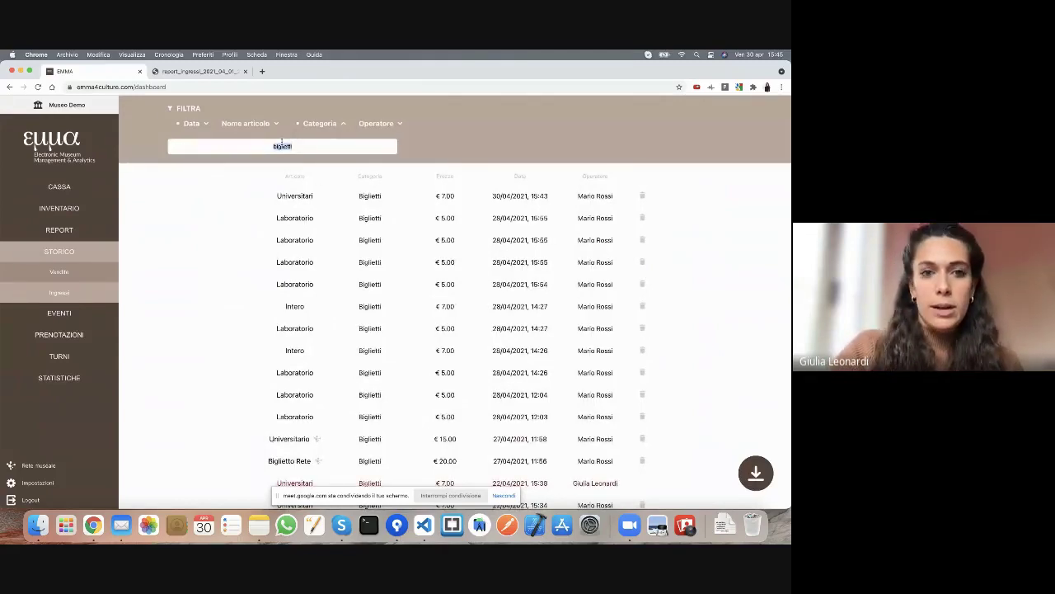
key("BackSpace")
left_click(69, 311)
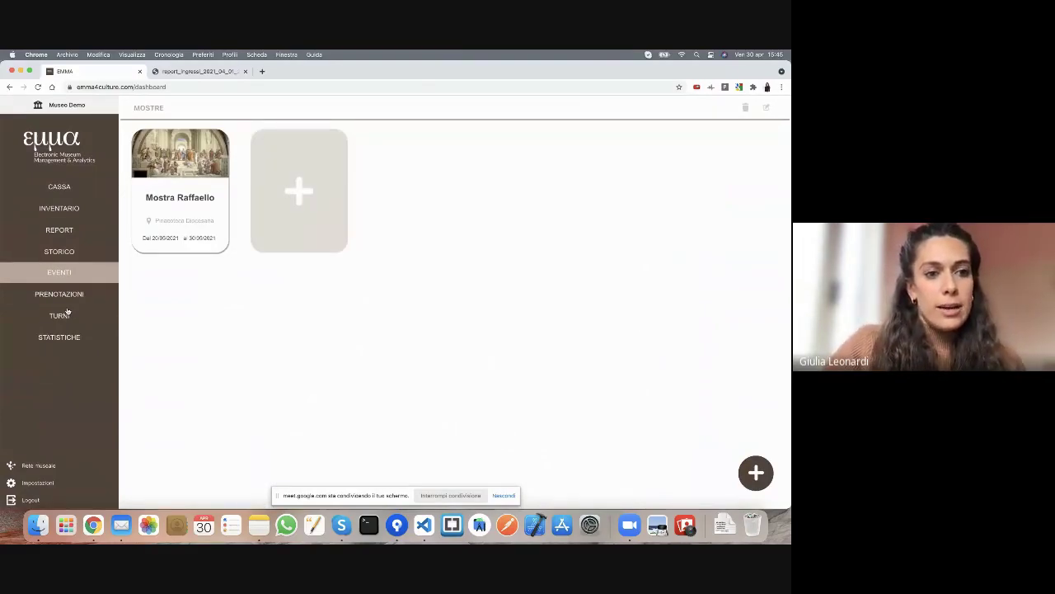
- Look over the Mostra Raffaello exhibition details, then start a blank new event form
left_click(188, 212)
scroll(695, 285, "down", 3)
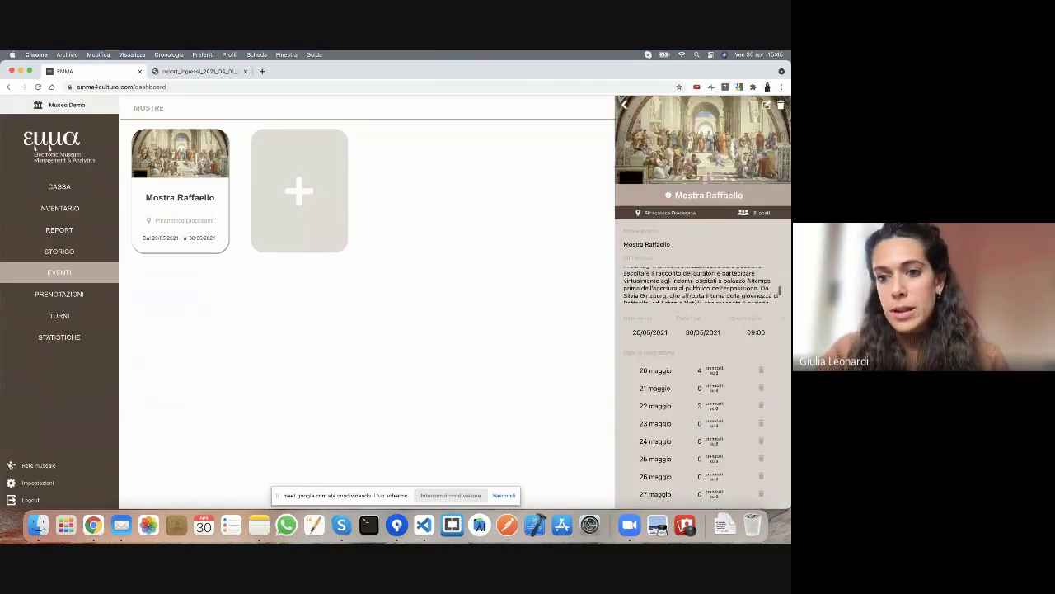
scroll(695, 293, "up", 3)
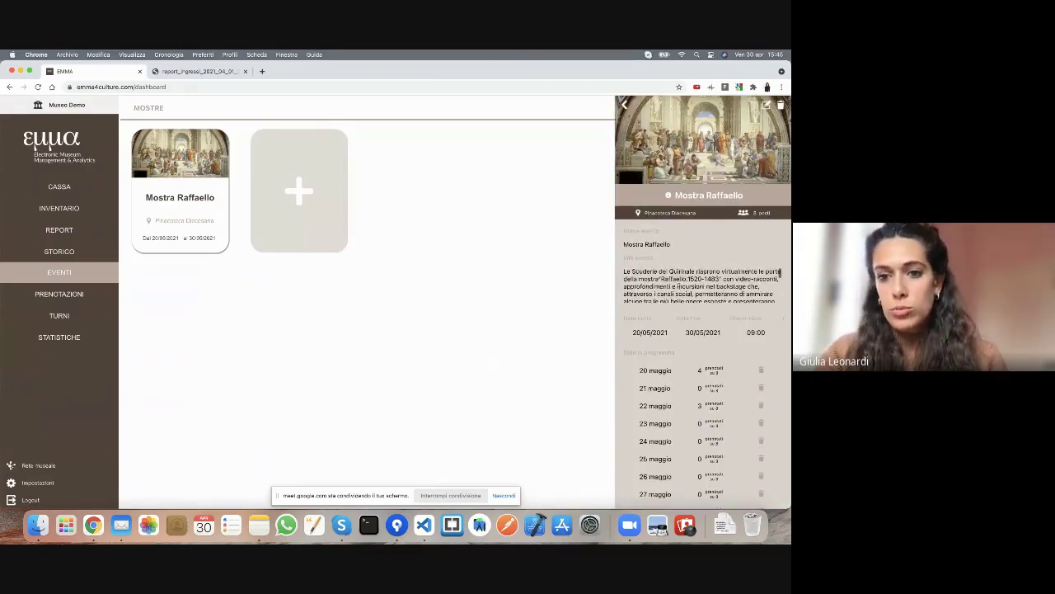
mouse_move(665, 196)
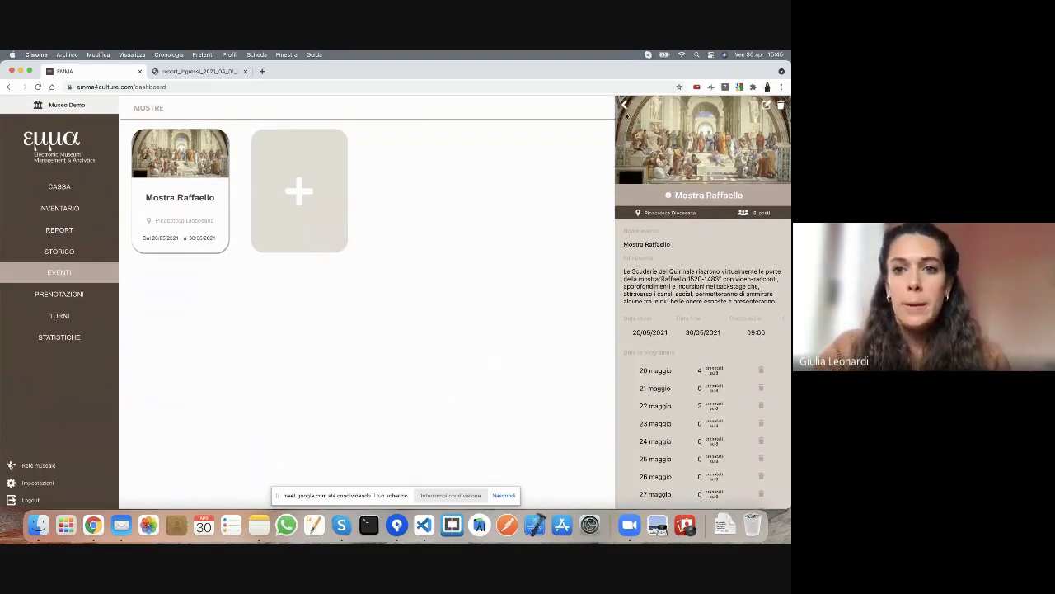
left_click(624, 106)
left_click(256, 188)
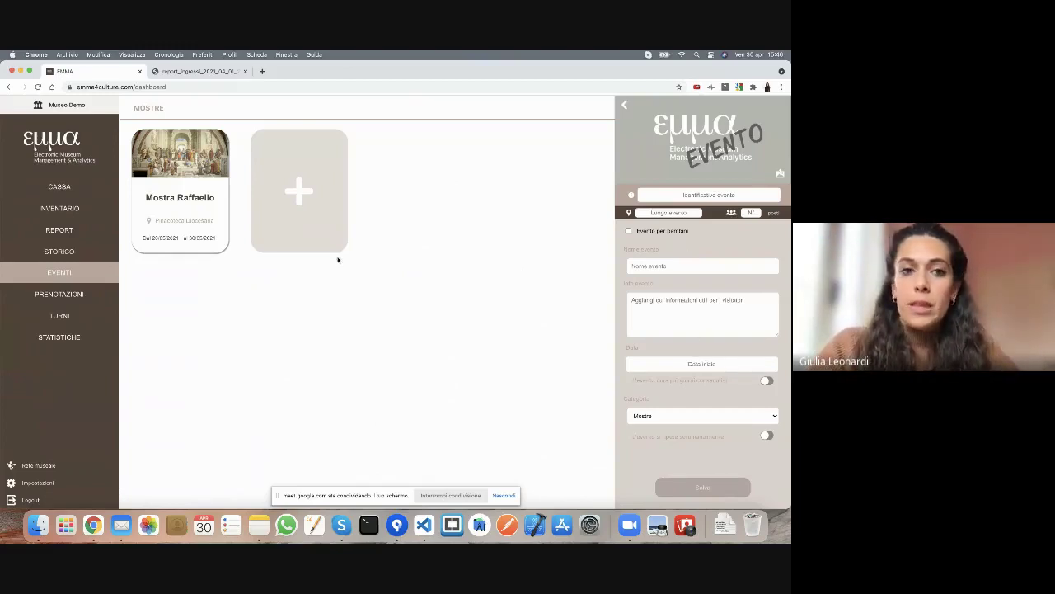
- Show the maggio 2021 bookings calendar and the Mostra Raffaello session on 20 May
left_click(68, 295)
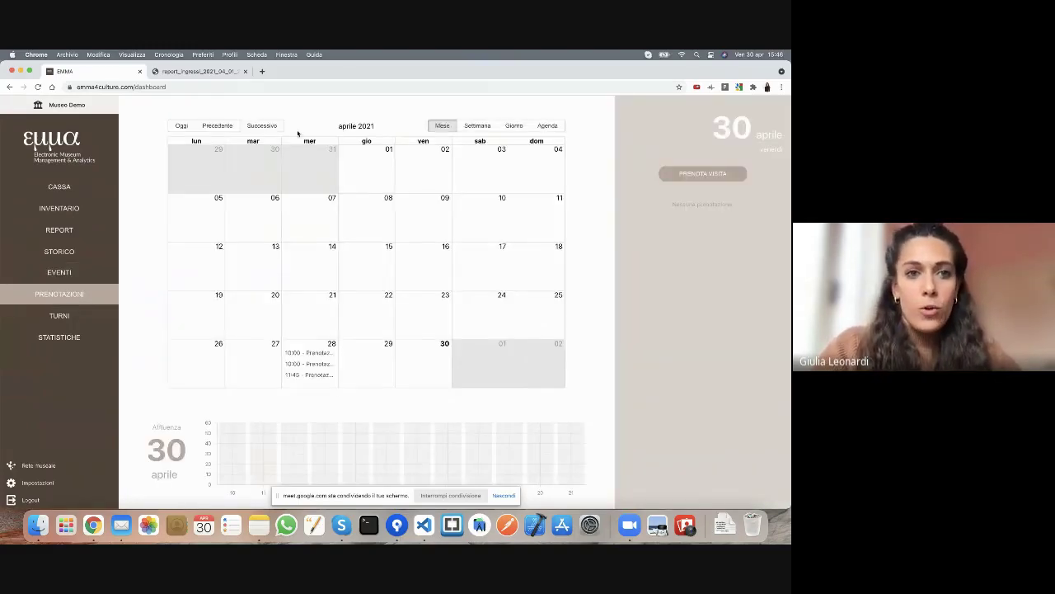
left_click(262, 127)
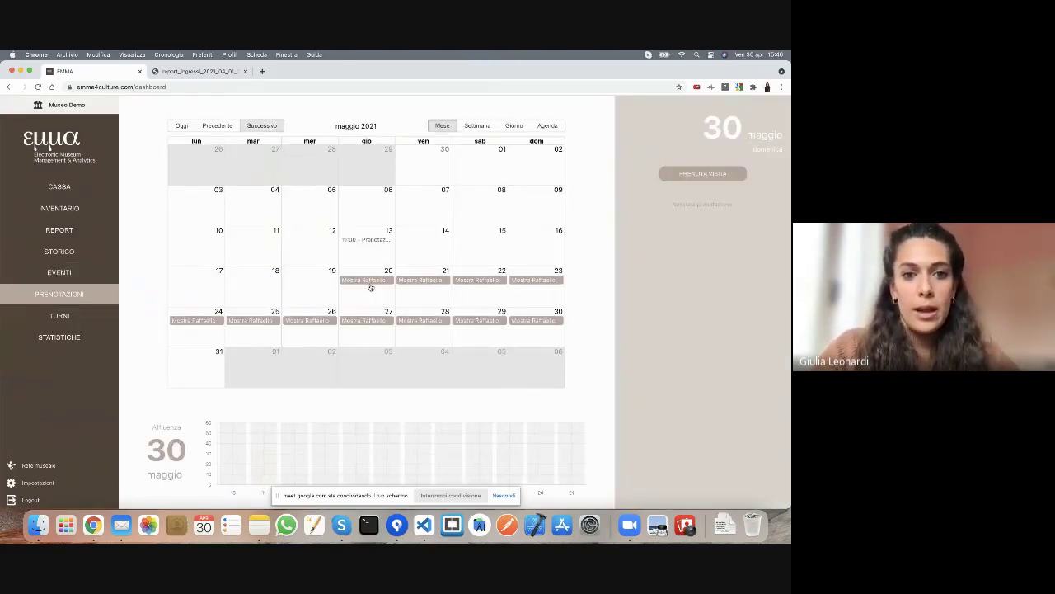
left_click(371, 282)
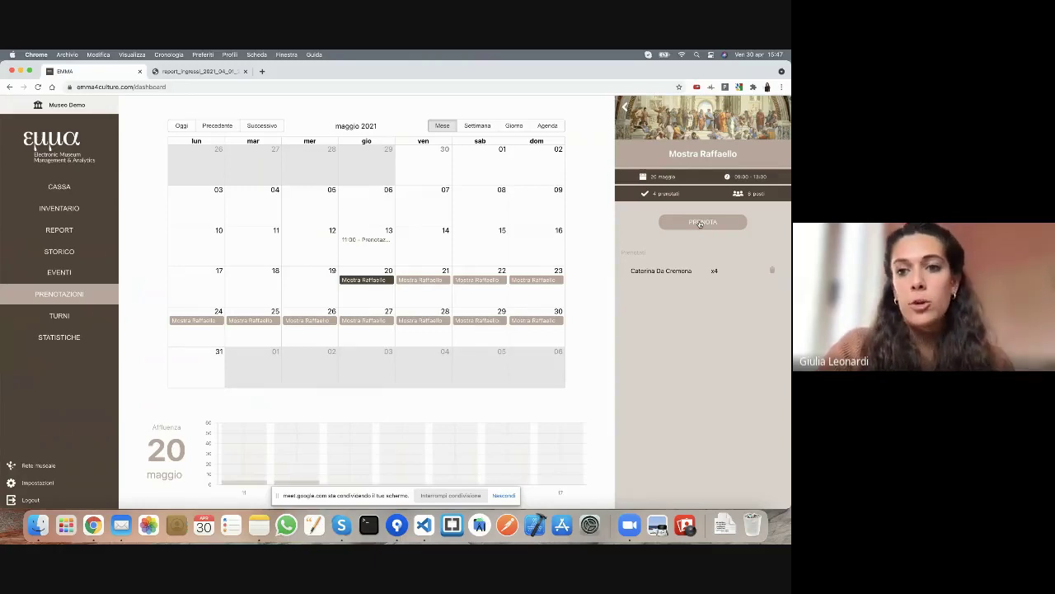
- Book 3 places on the 20 May Mostra Raffaello slot with the visitor's name, e-mail and phone
left_click(701, 223)
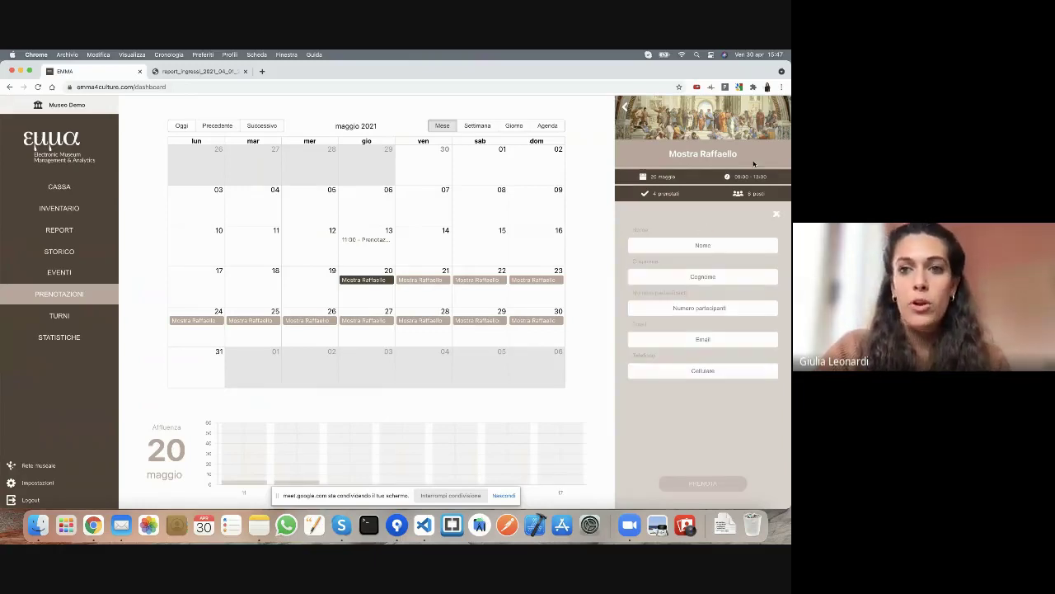
left_click(703, 244)
type("Giulia")
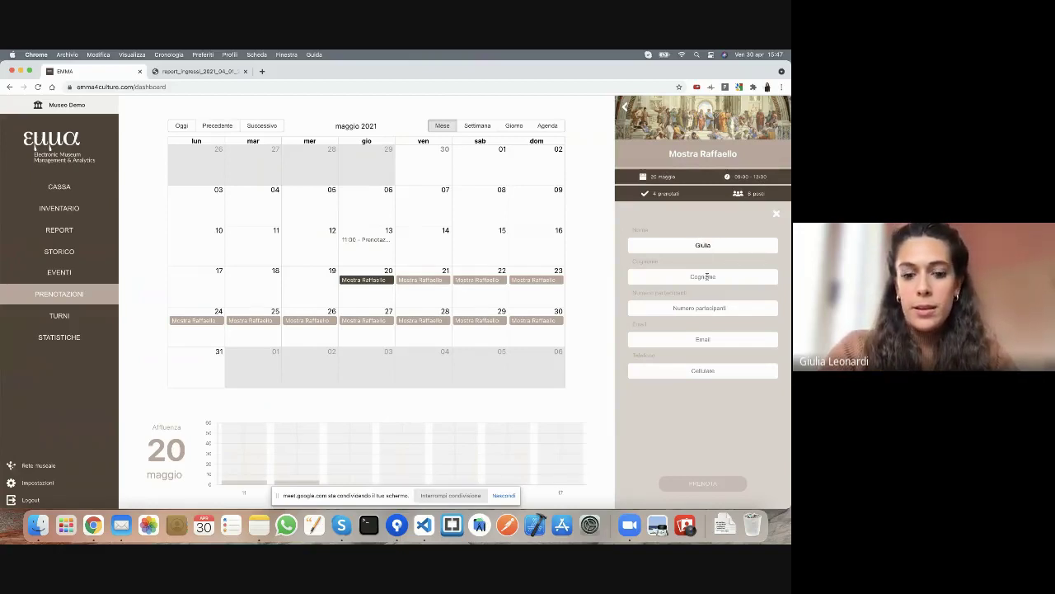
left_click(707, 277)
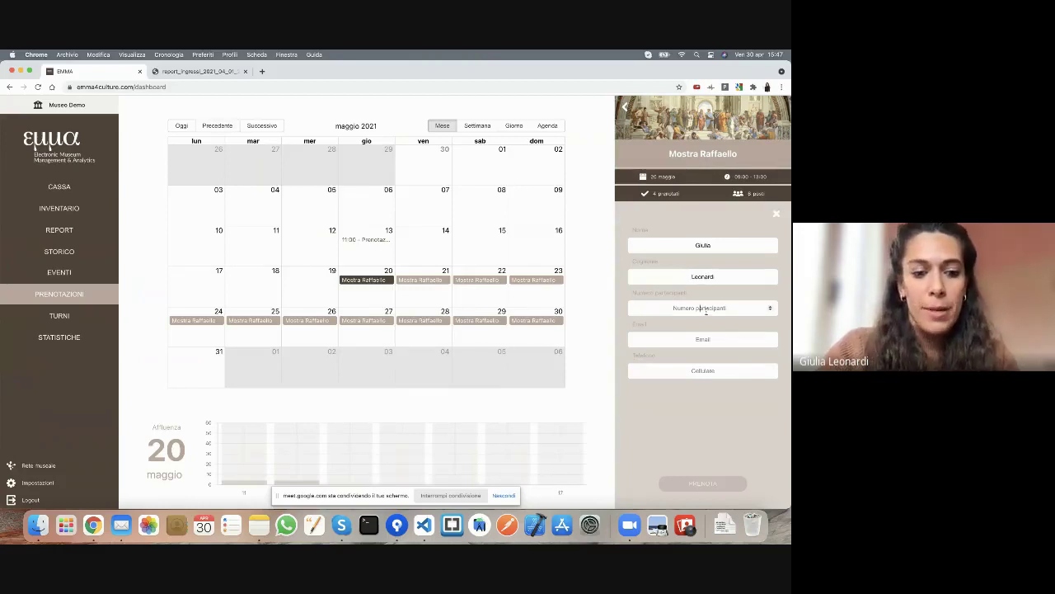
type("3")
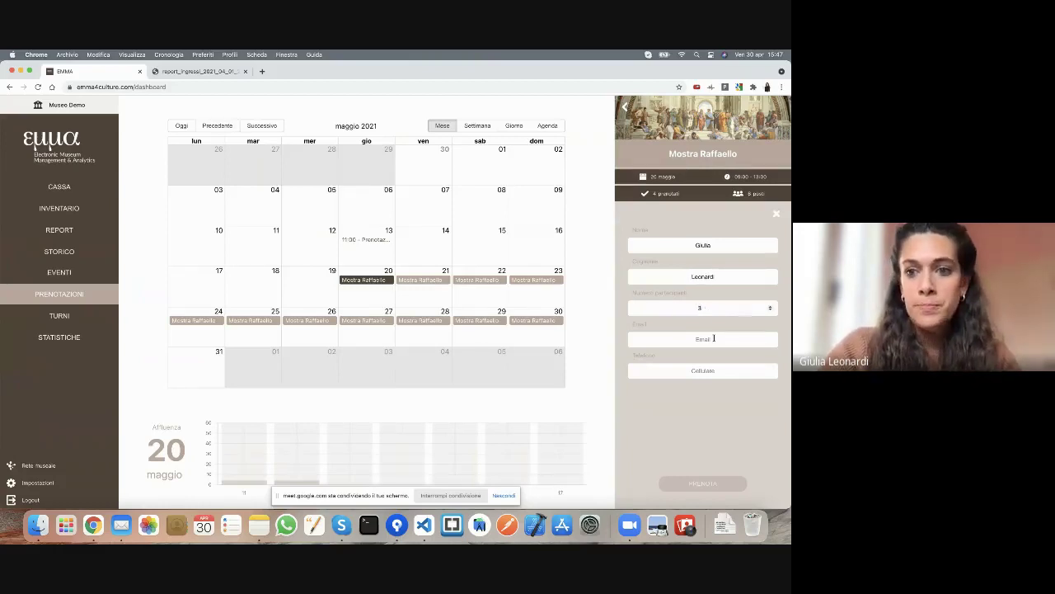
left_click(705, 338)
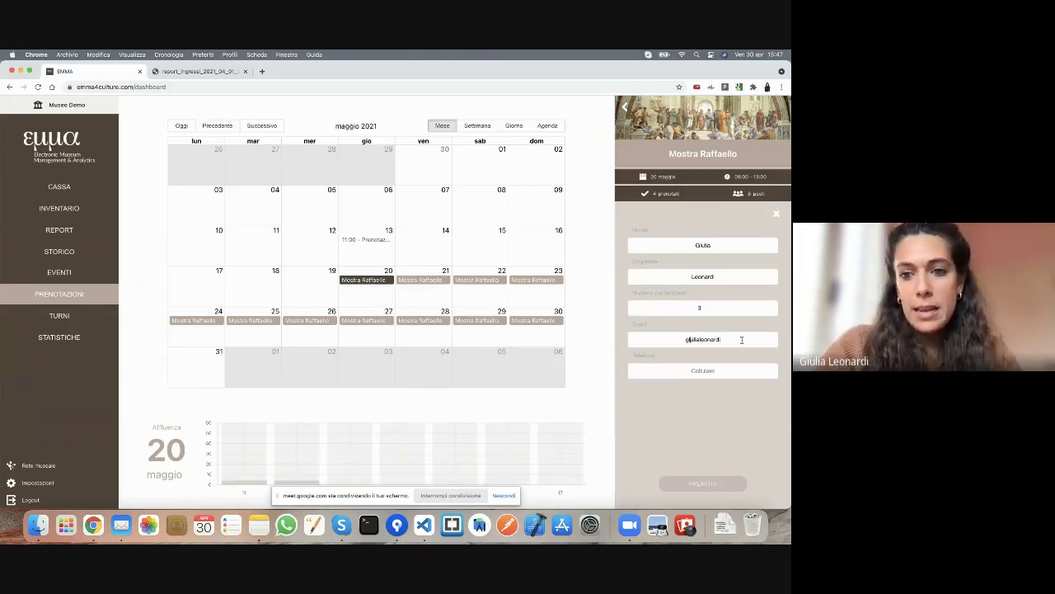
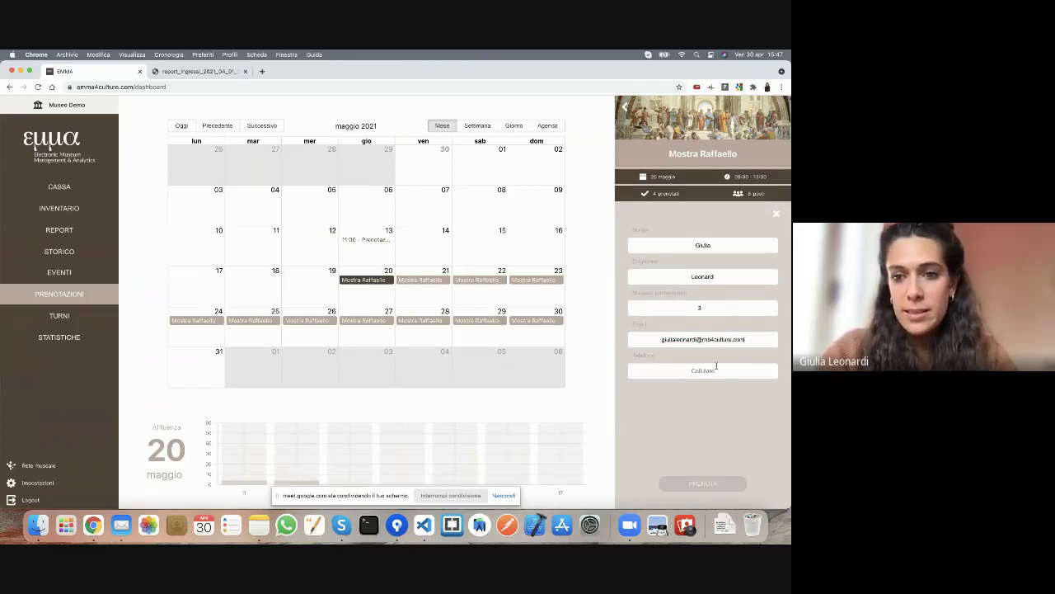
left_click(716, 365)
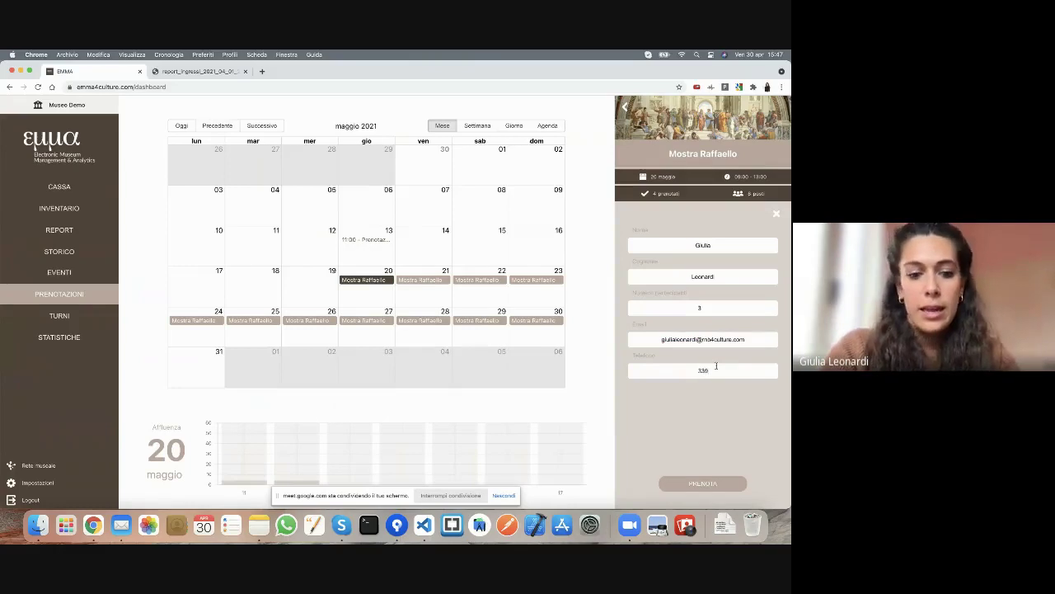
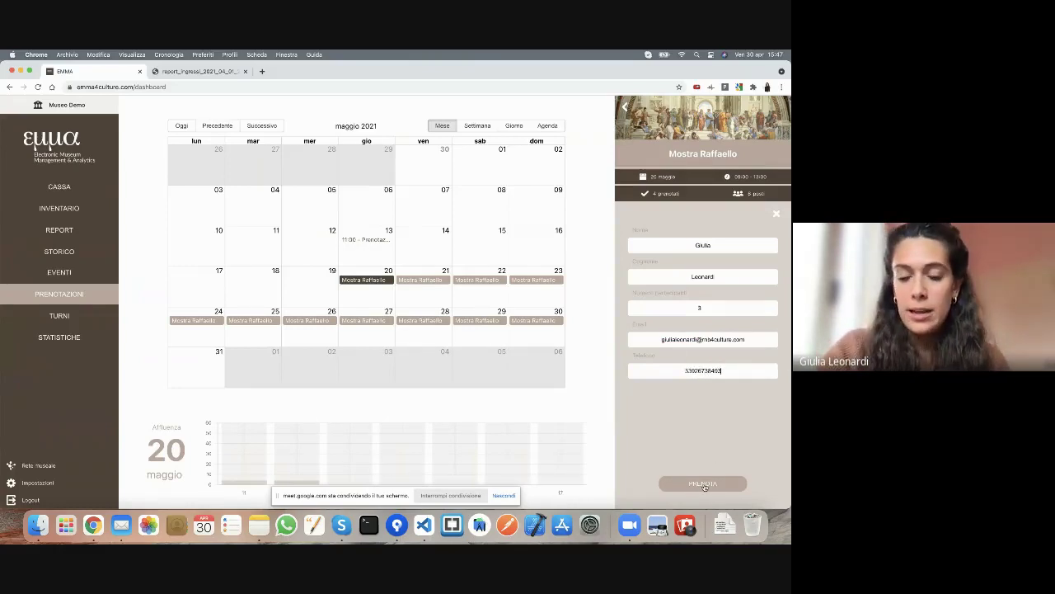
left_click(680, 340)
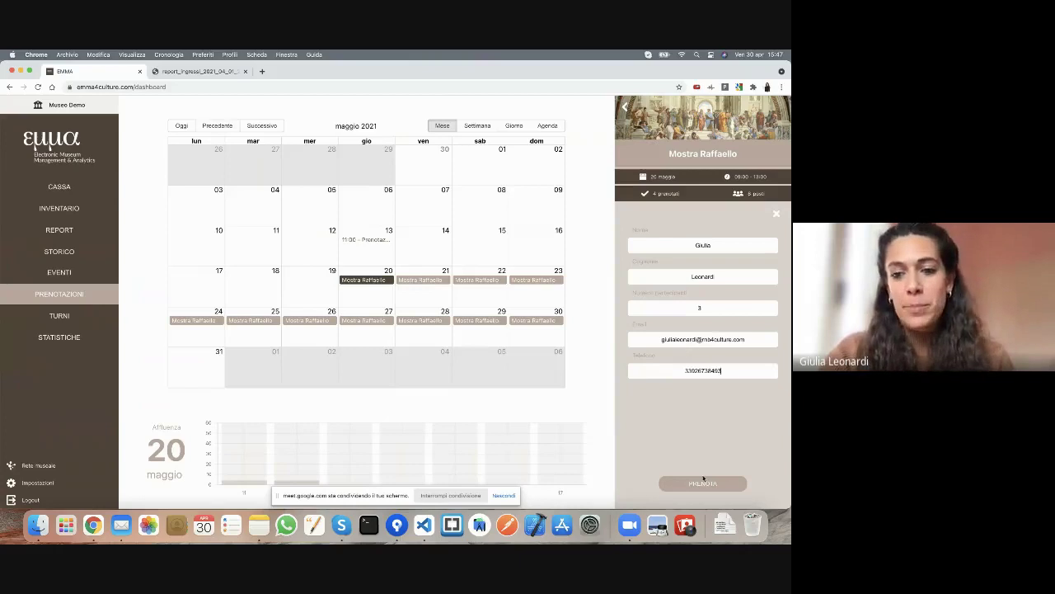
left_click(702, 483)
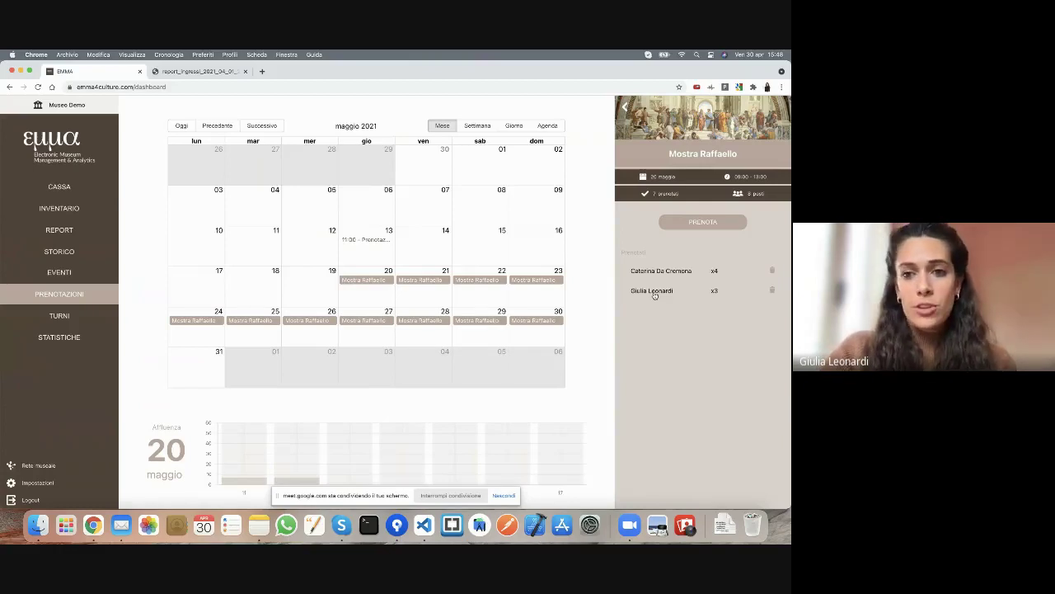
left_click(655, 293)
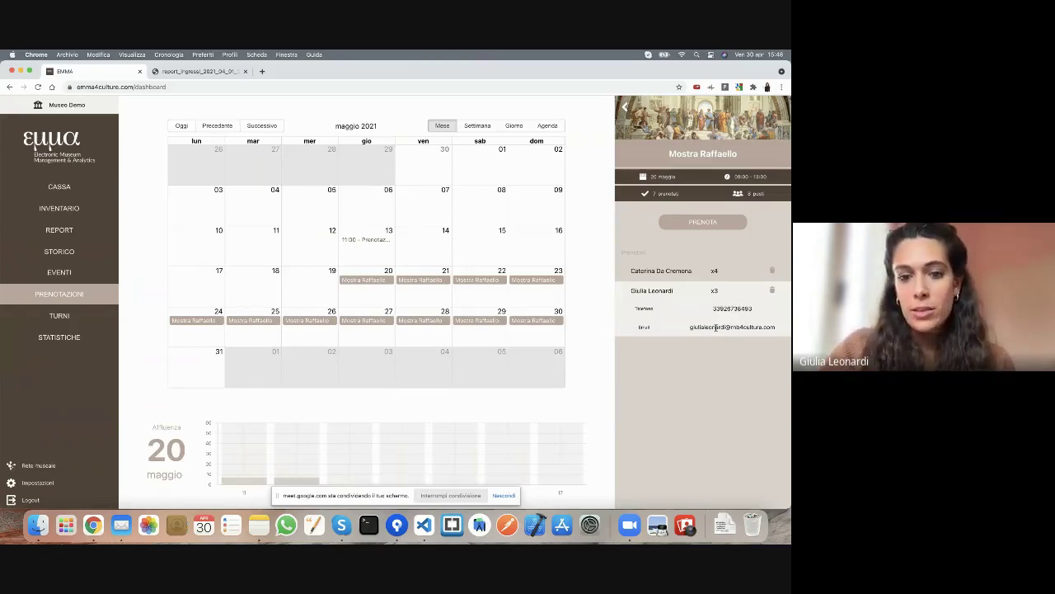
left_click(714, 290)
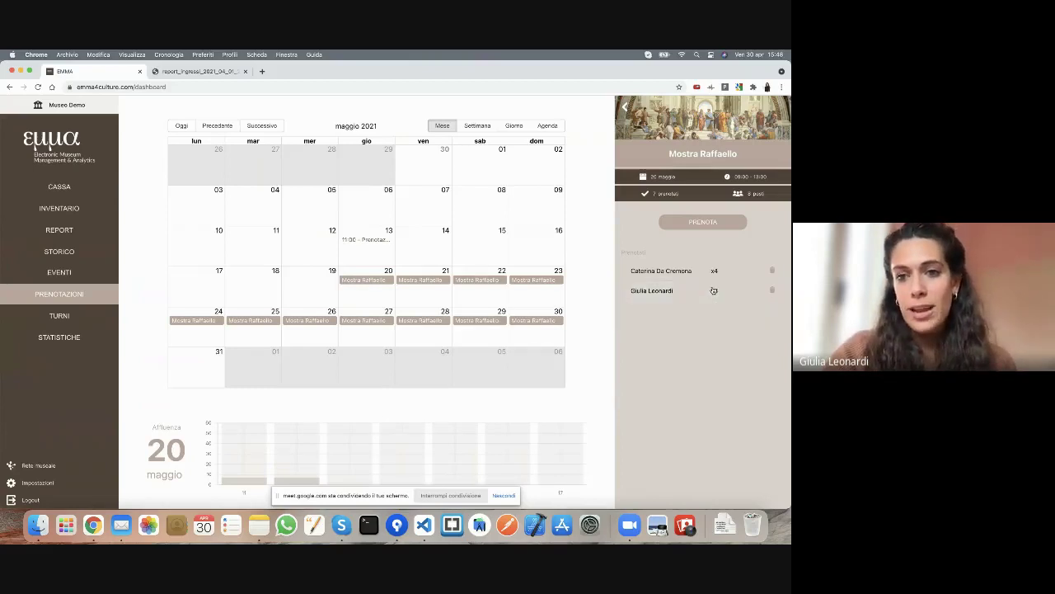
left_click(715, 290)
left_click(695, 274)
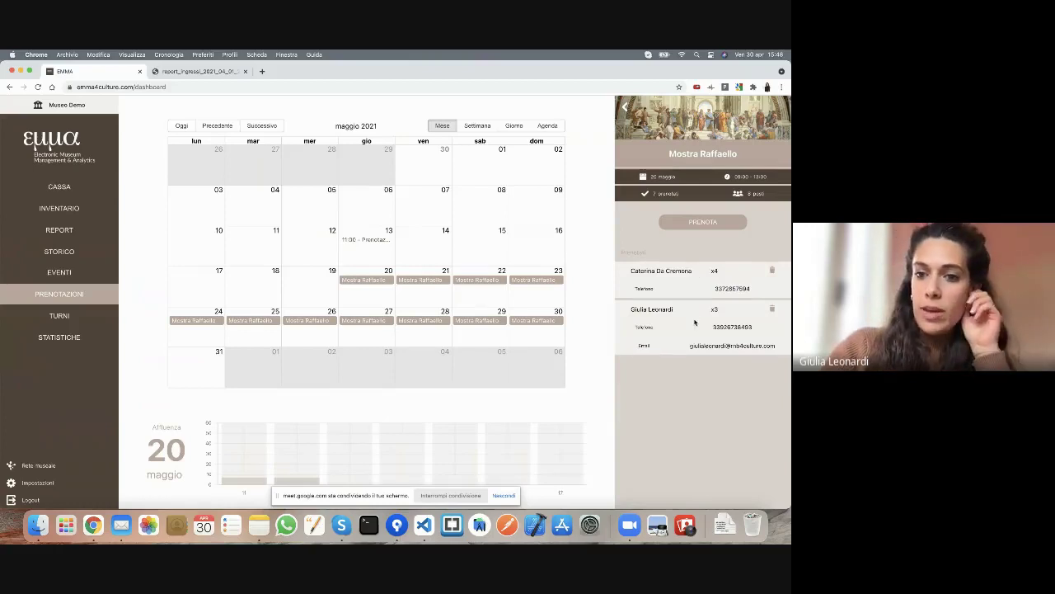
left_click(684, 314)
left_click(646, 270)
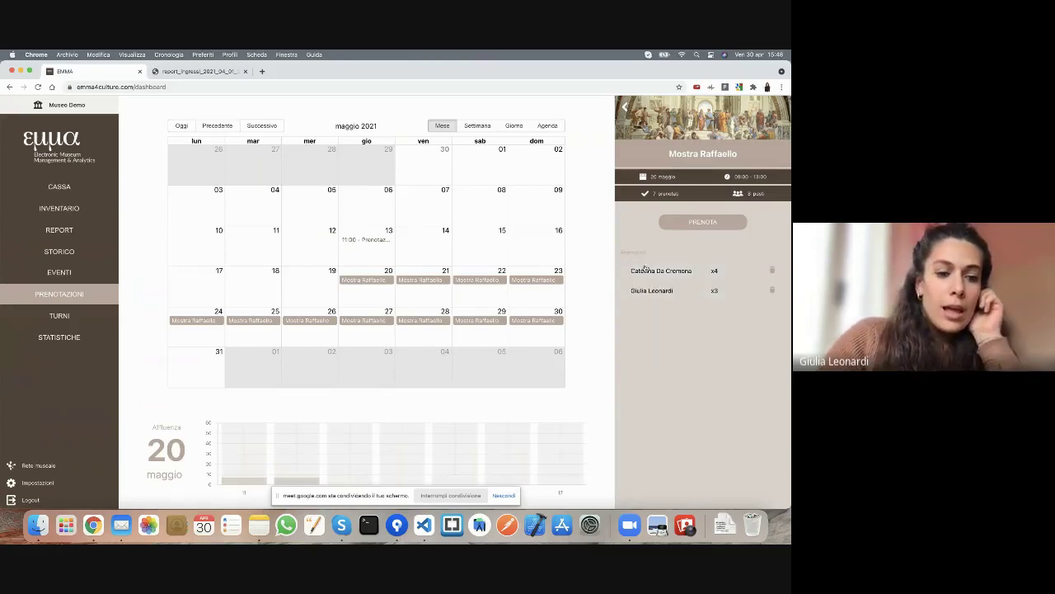
left_click(122, 526)
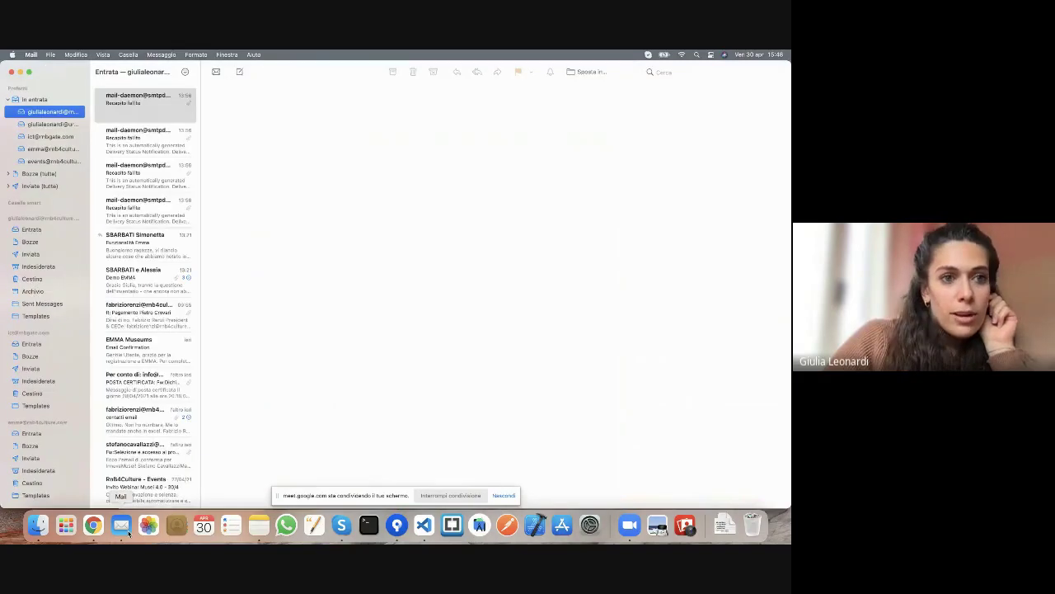
left_click(20, 72)
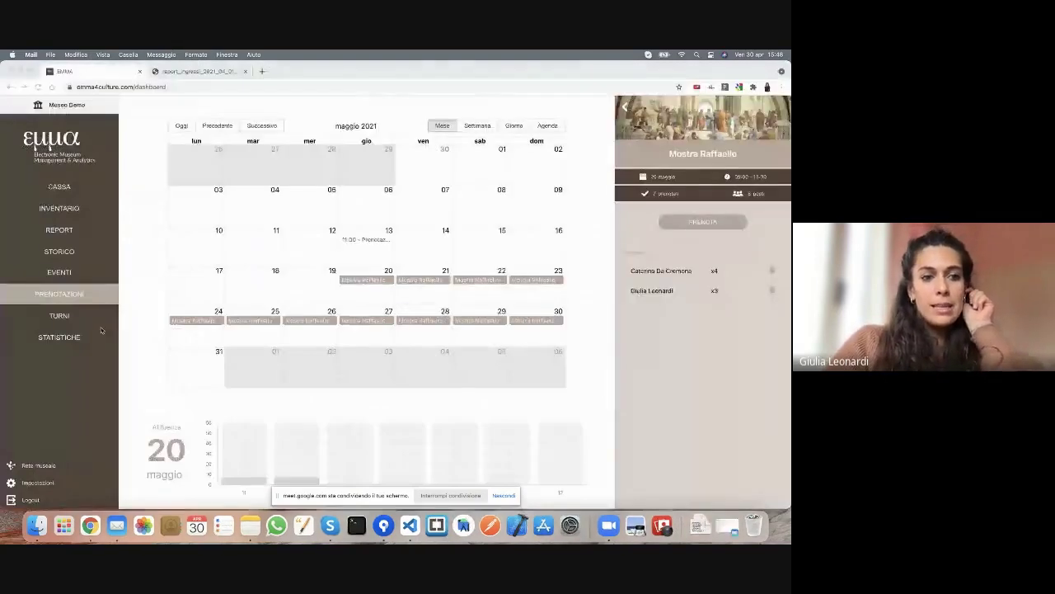
left_click(101, 330)
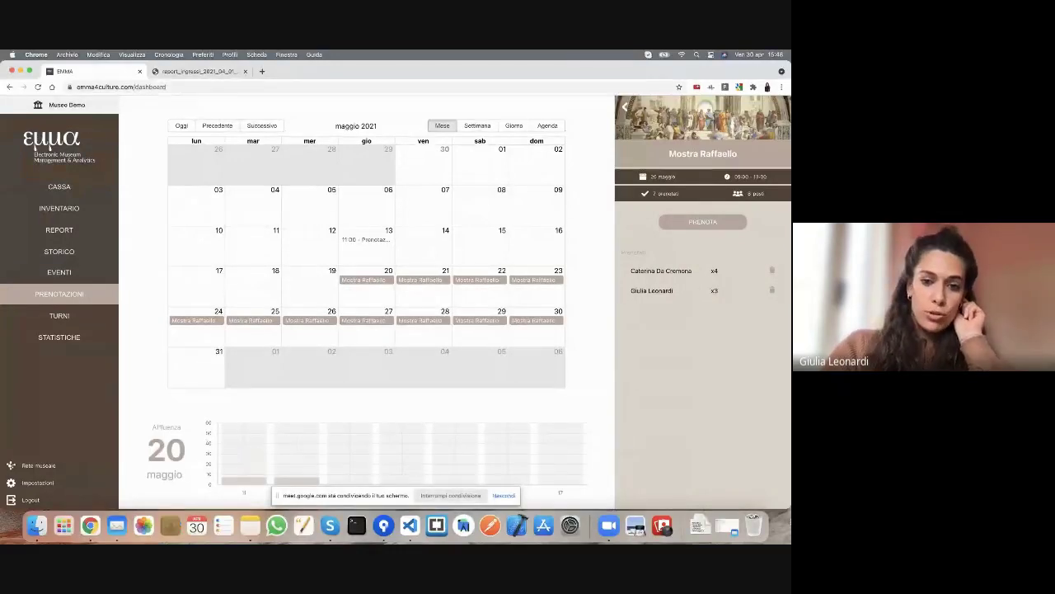
- Raise the browser window's bottom edge so the calendar and Affluenza chart fit on screen
left_click_drag(780, 507, 781, 490)
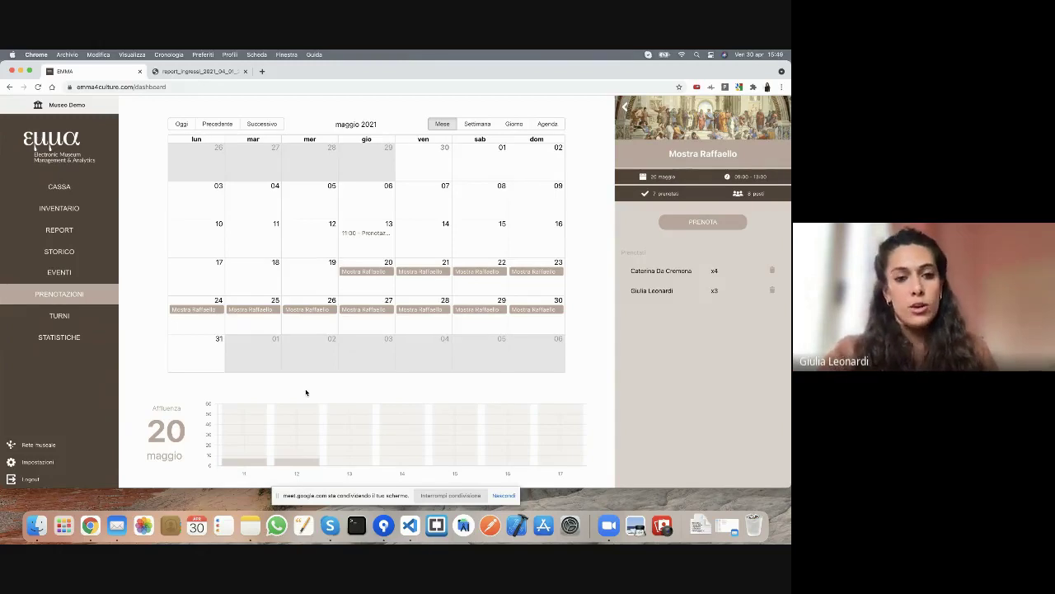
left_click(302, 443)
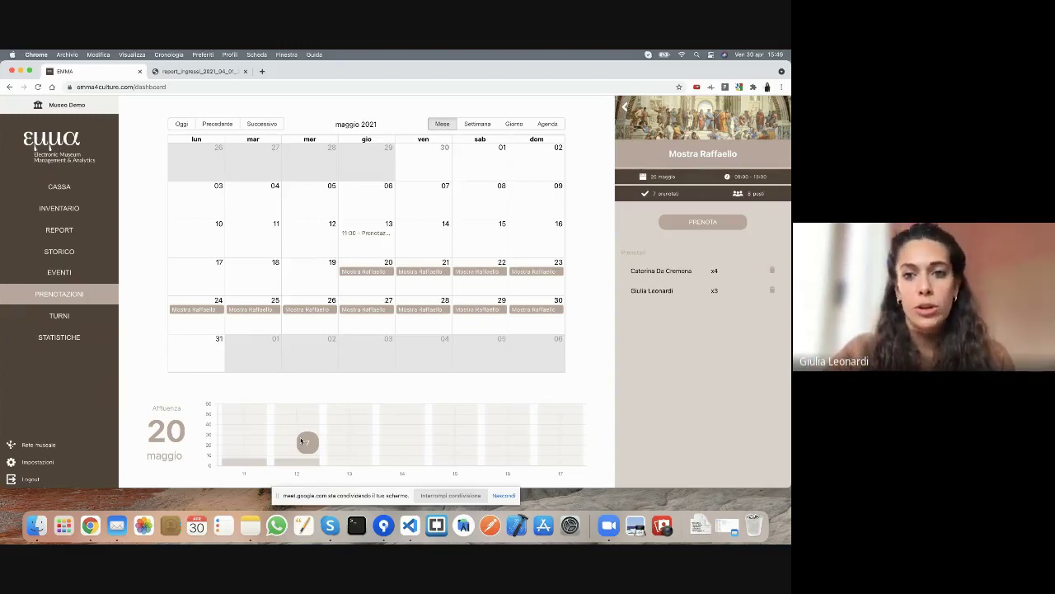
- Check the April 2021 shifts for 'Tutti gli operatori', then go to the Impostazioni page
left_click(59, 322)
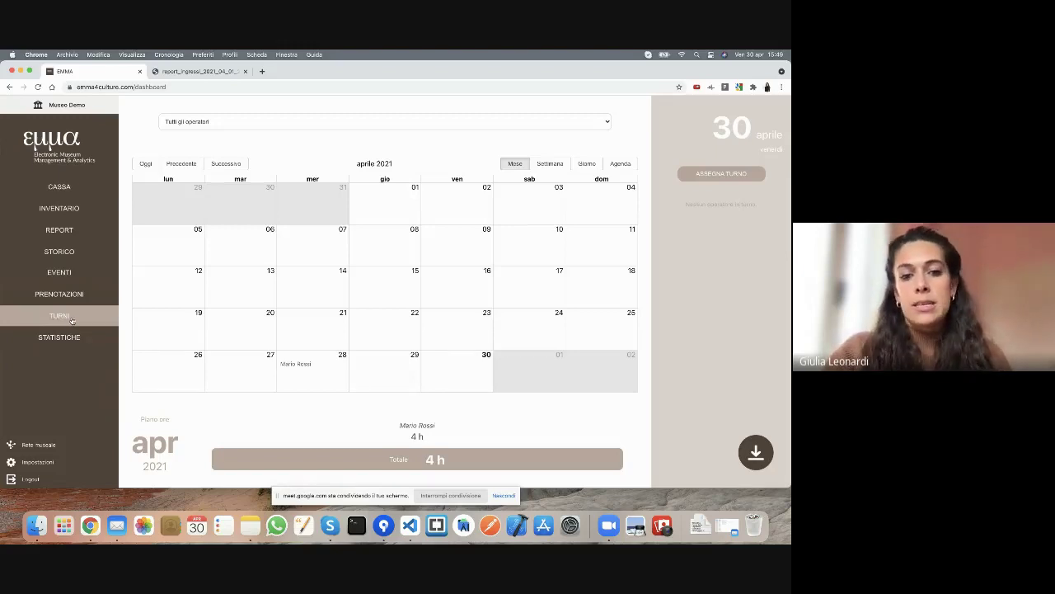
left_click(268, 129)
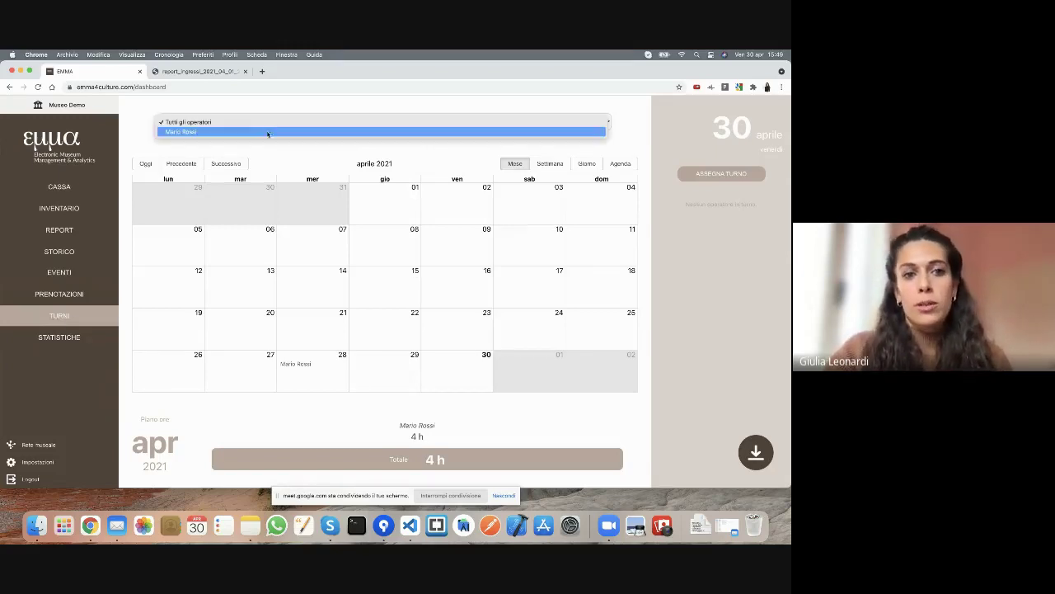
left_click(266, 124)
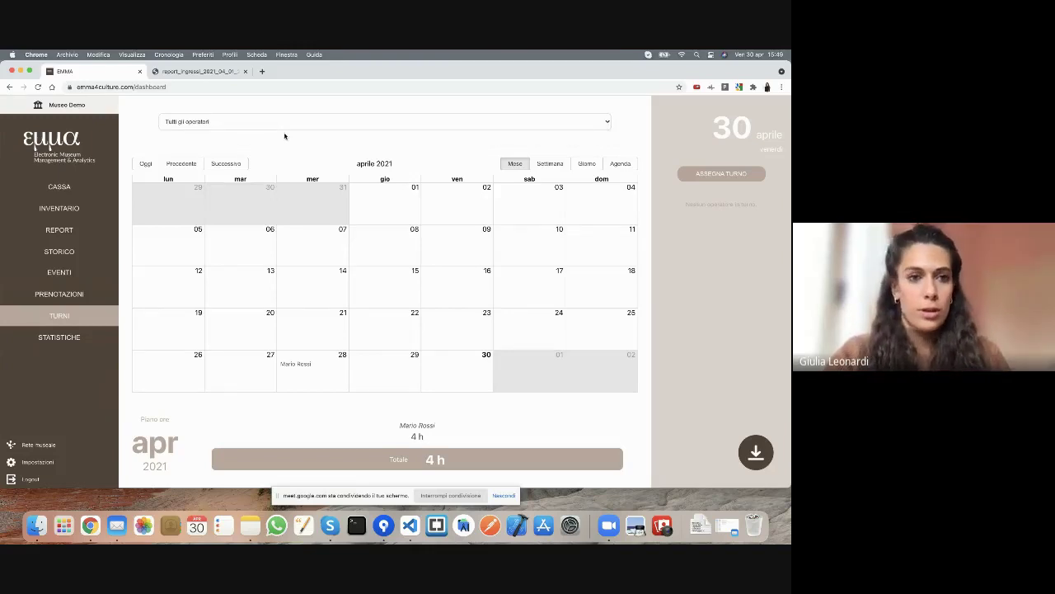
left_click(38, 461)
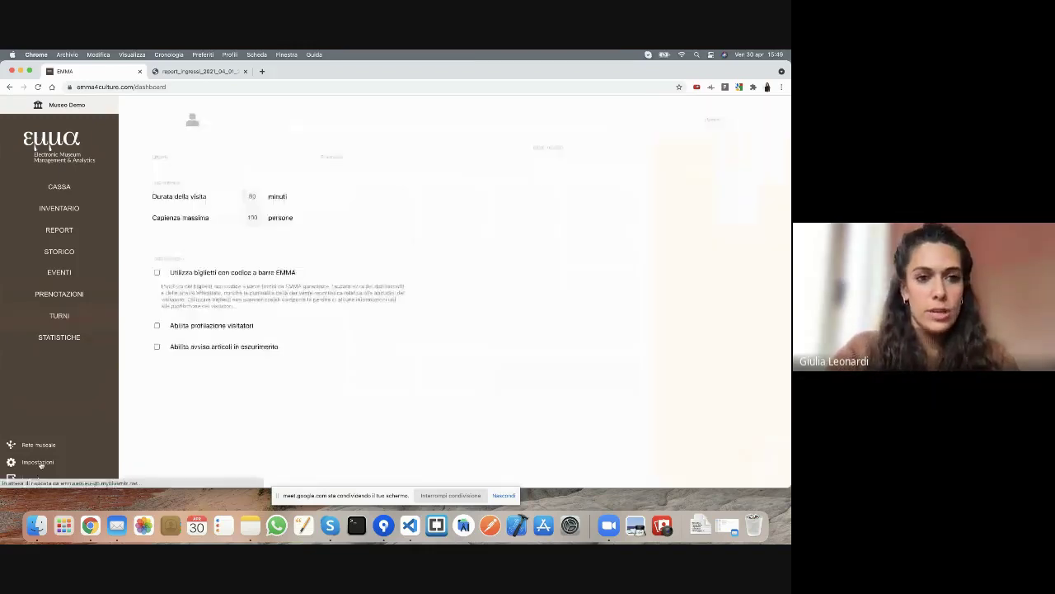
- Add an Amministratore user with the new user's full name, e-mail and password, then dismiss the success message
left_click(175, 202)
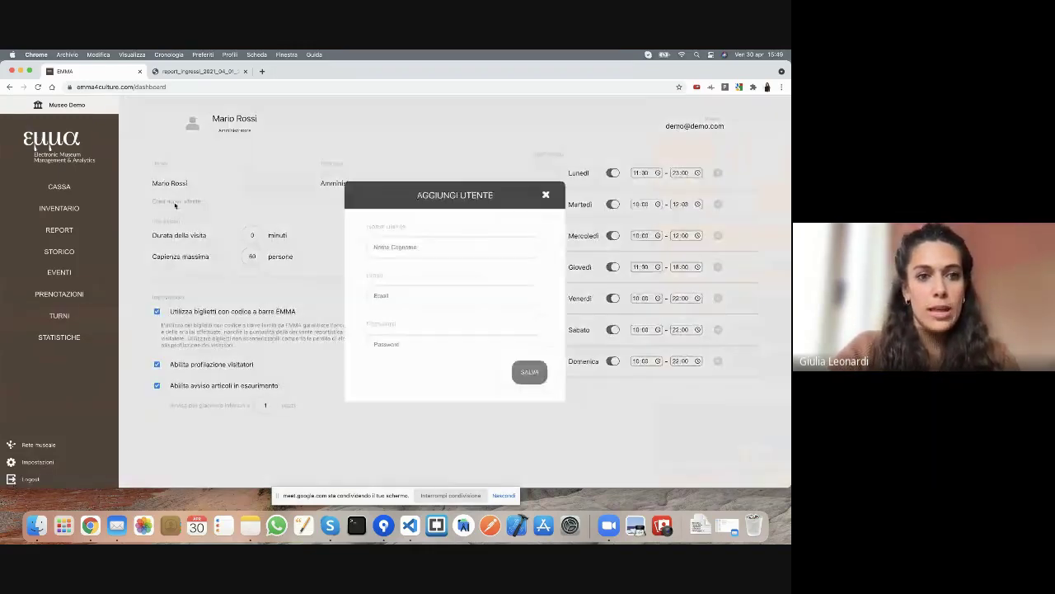
left_click(437, 252)
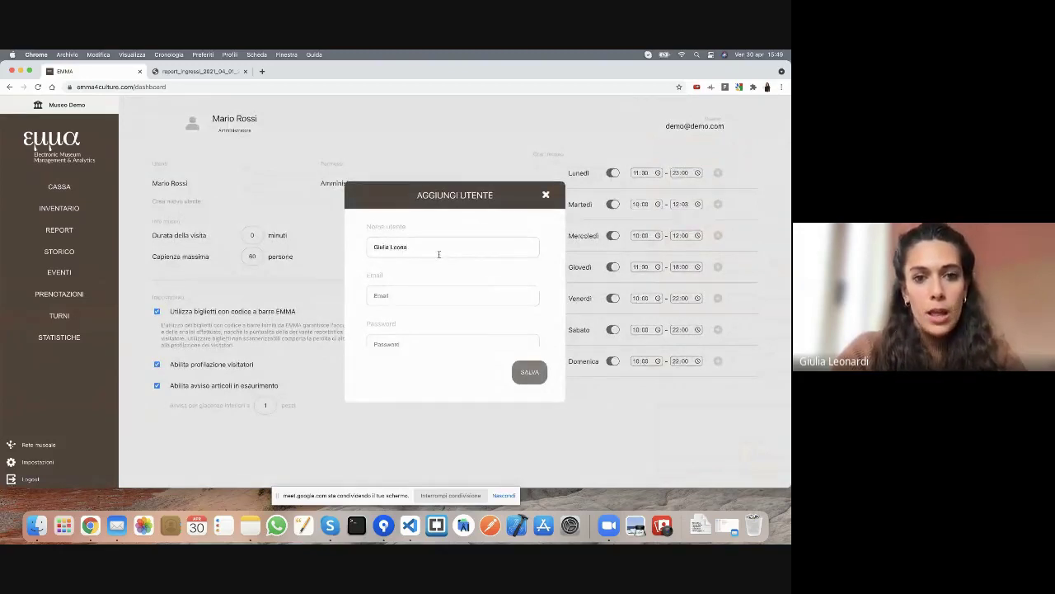
left_click(442, 295)
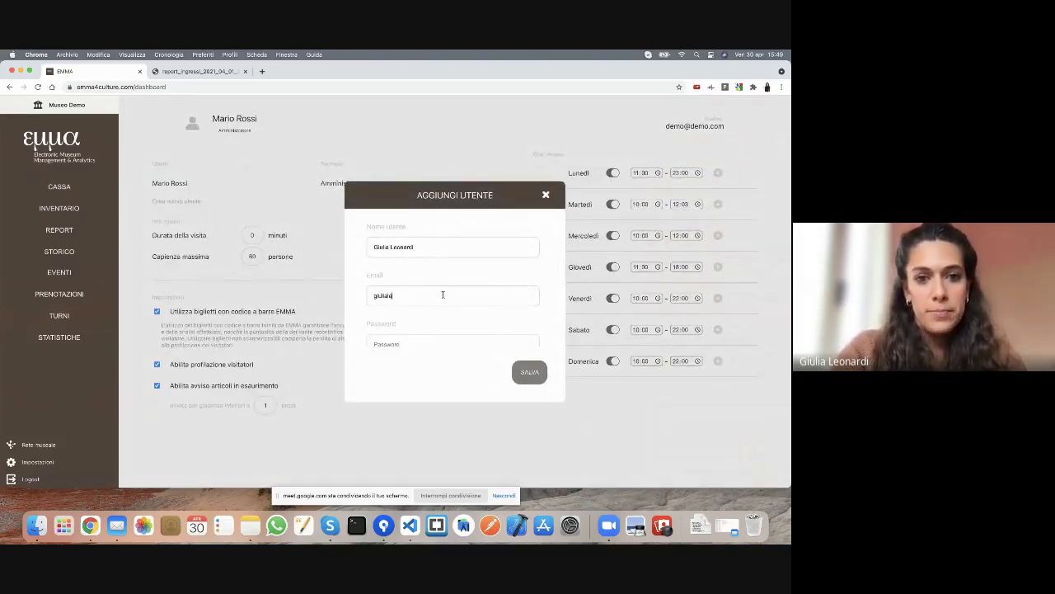
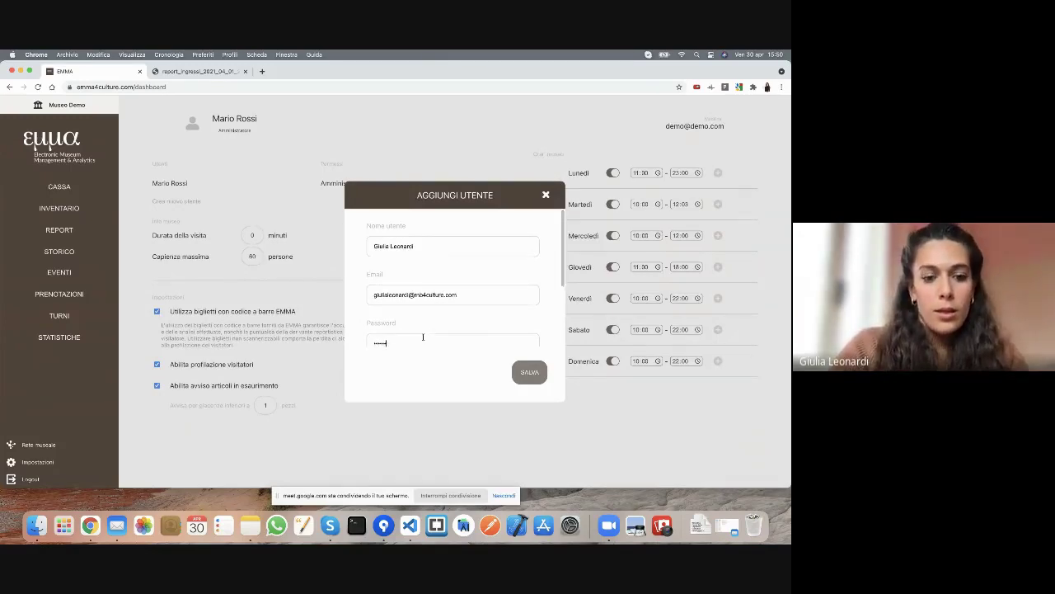
scroll(423, 338, "down", 2)
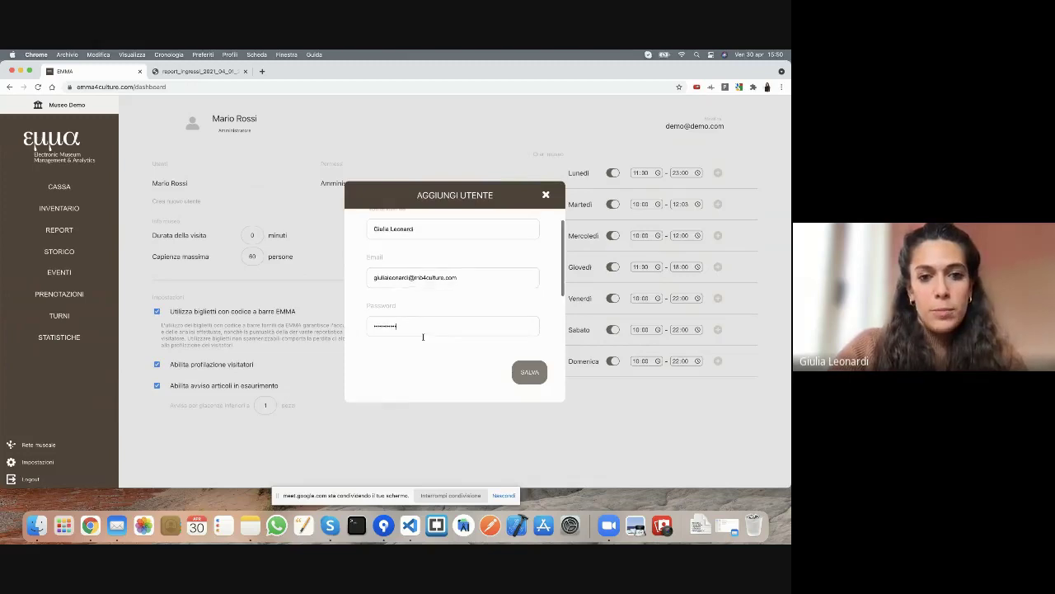
type("•••")
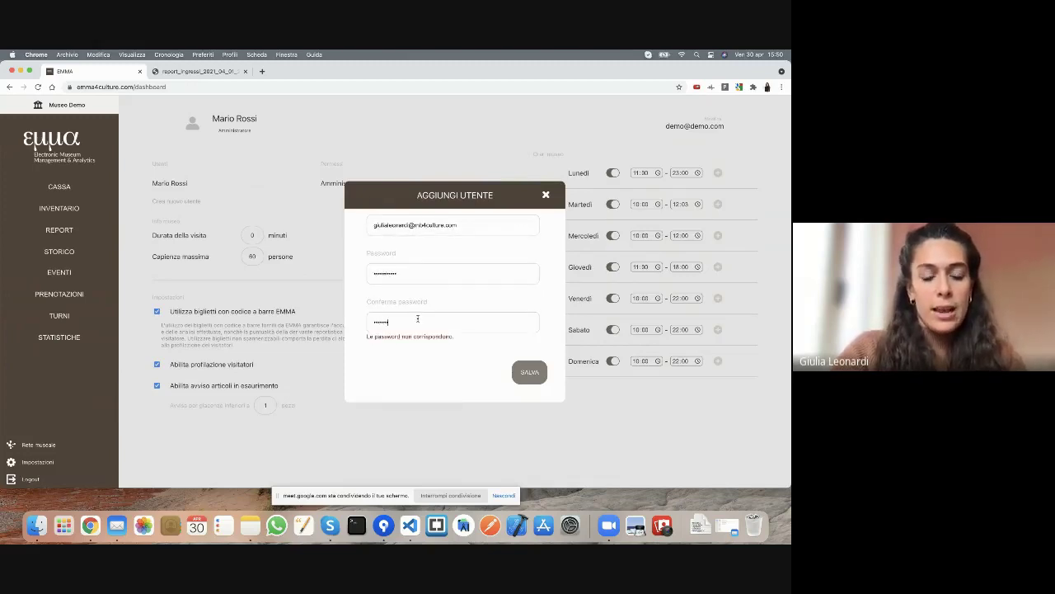
type("•")
scroll(461, 325, "down", 1)
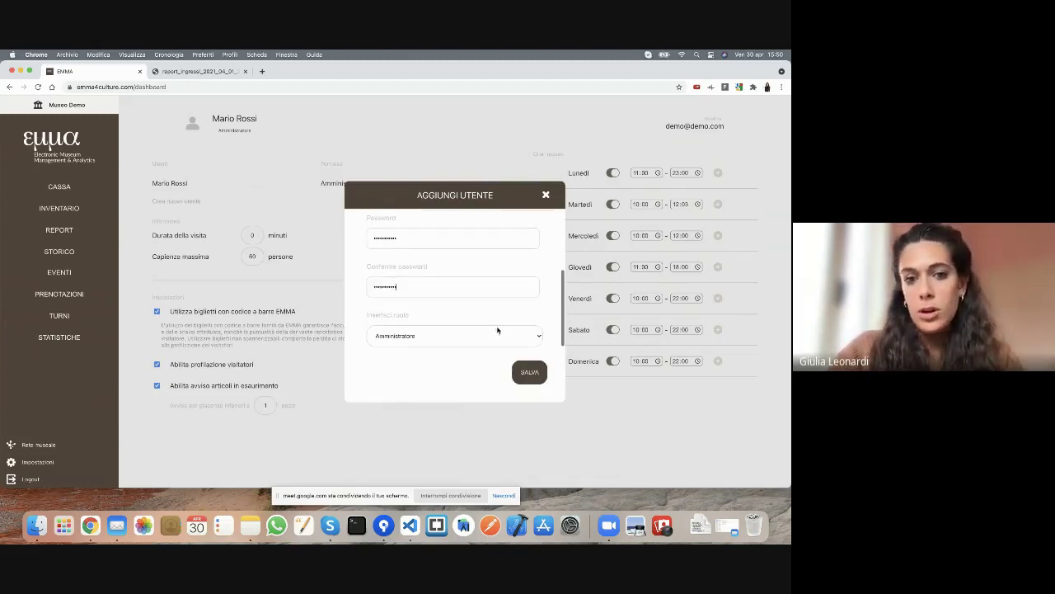
left_click(528, 372)
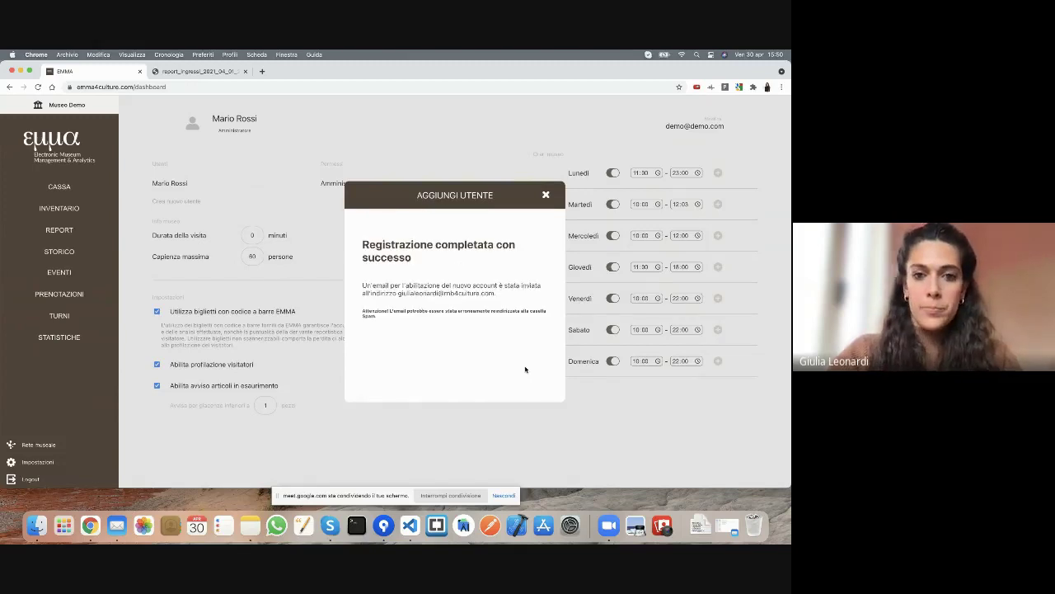
left_click(546, 196)
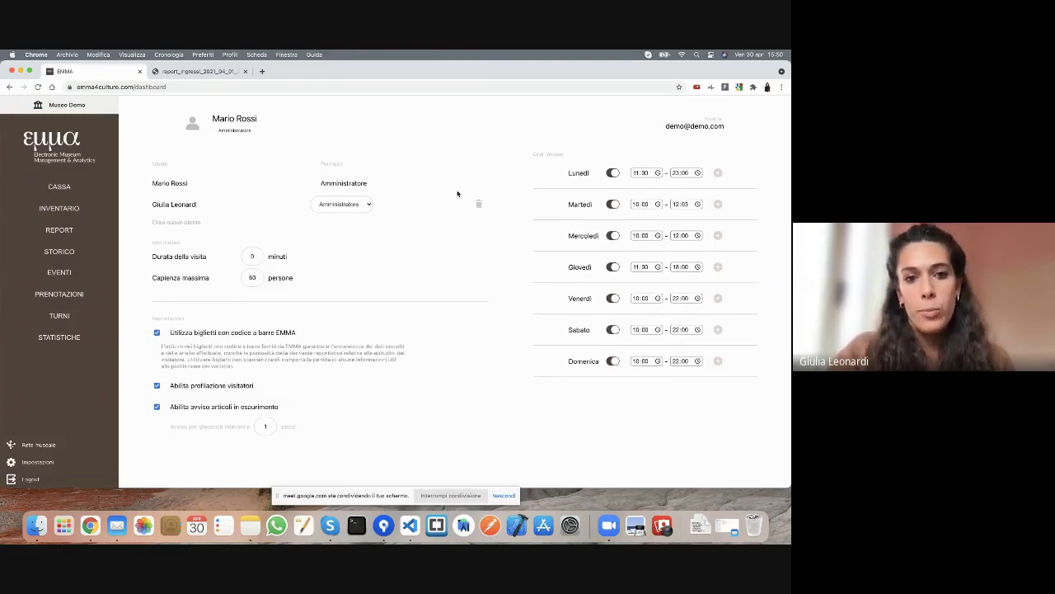
- Open the EMMA Email Confirmation message in Mail, follow its link, and return to the EMMA tab
left_click(113, 503)
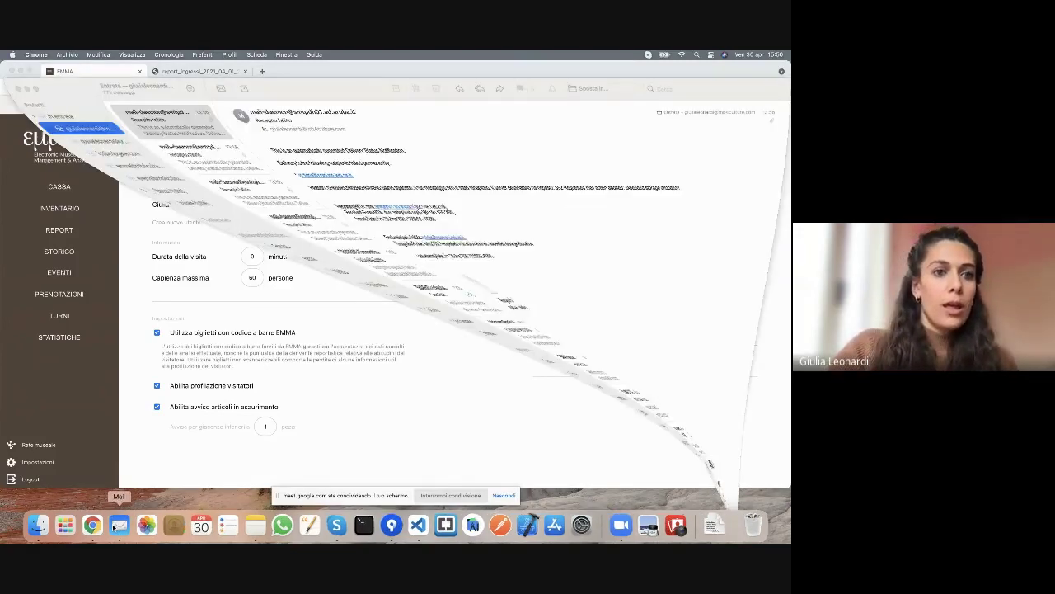
left_click(125, 111)
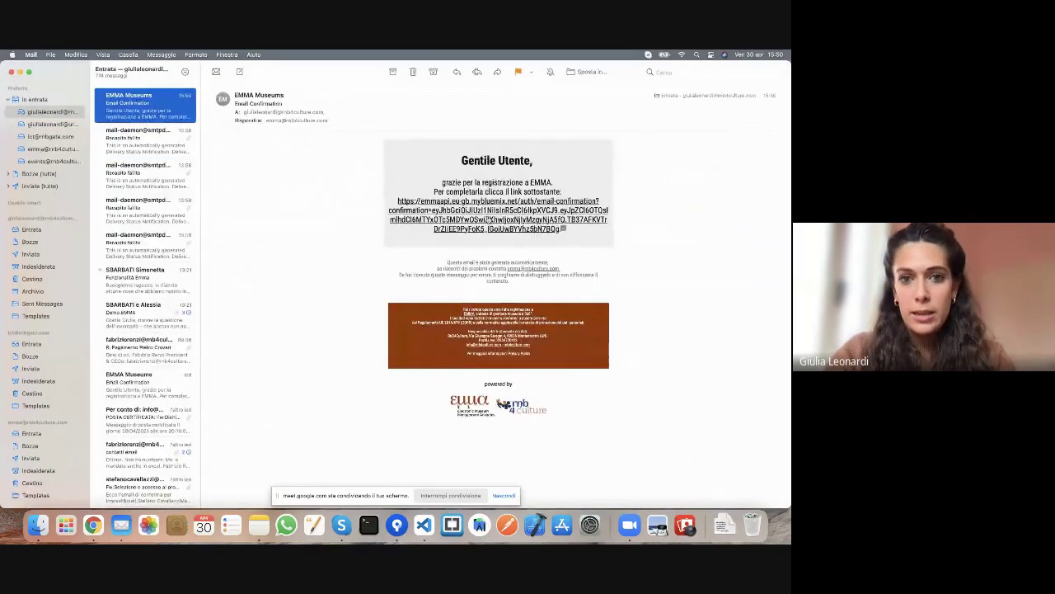
left_click(485, 214)
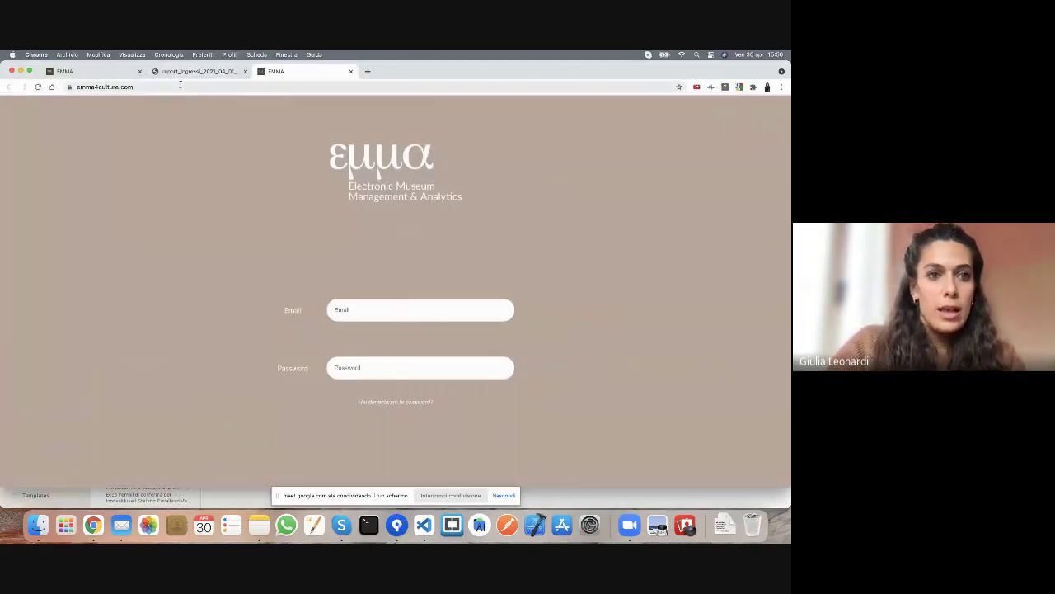
key("ctrl+shift+Tab")
key("ctrl+shift+Tab")
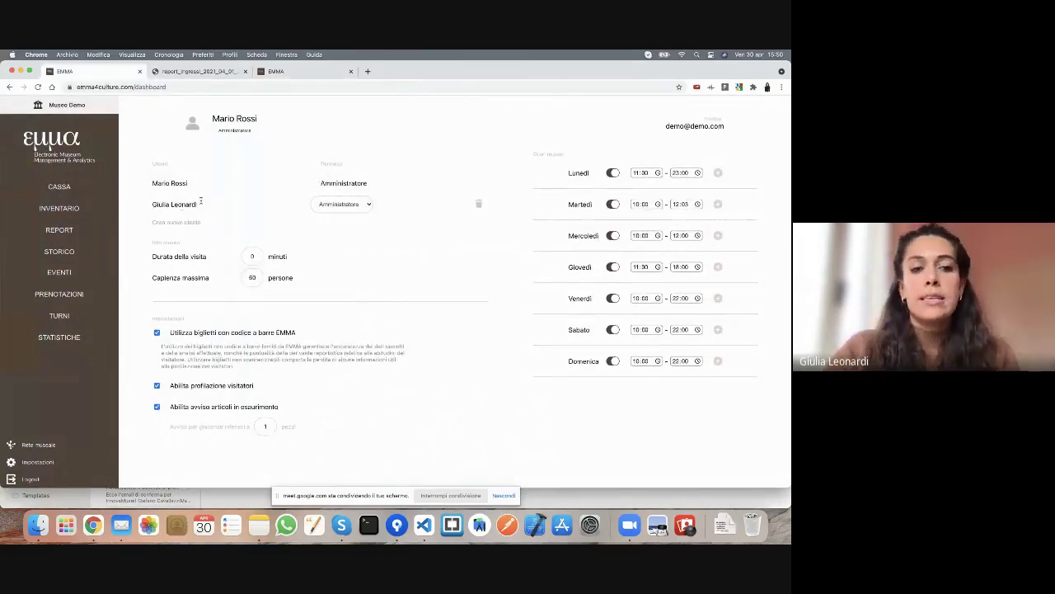
- Show the May 2021 shifts calendar and select 4 May
left_click(69, 318)
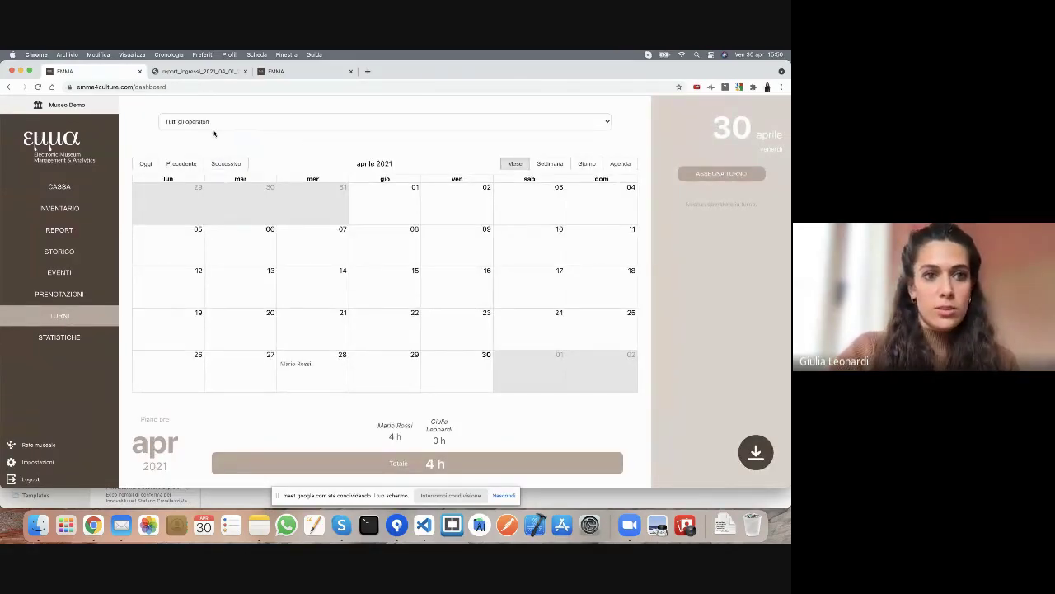
double_click(438, 422)
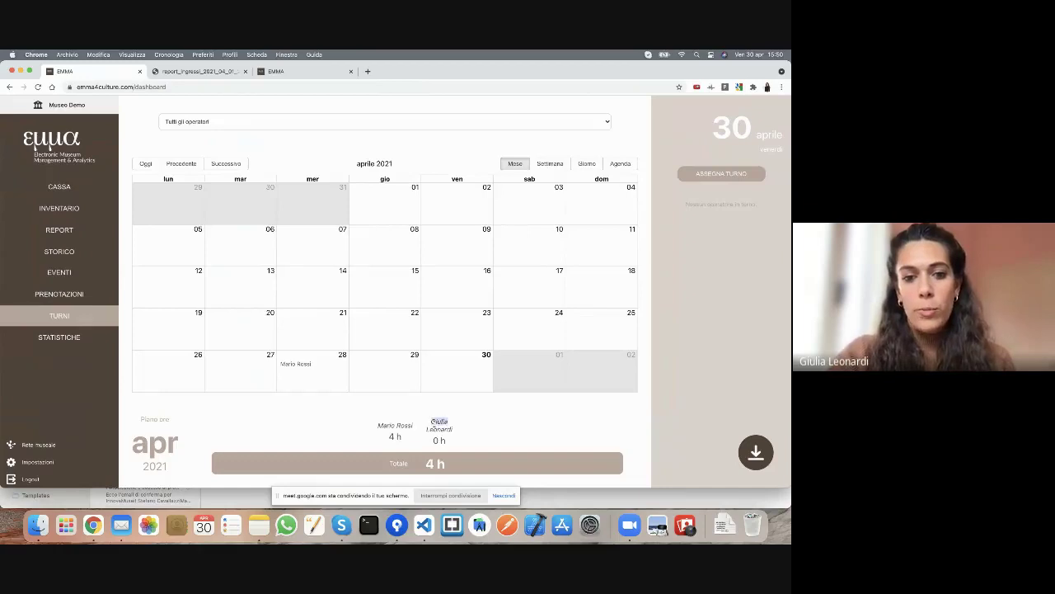
left_click(437, 439)
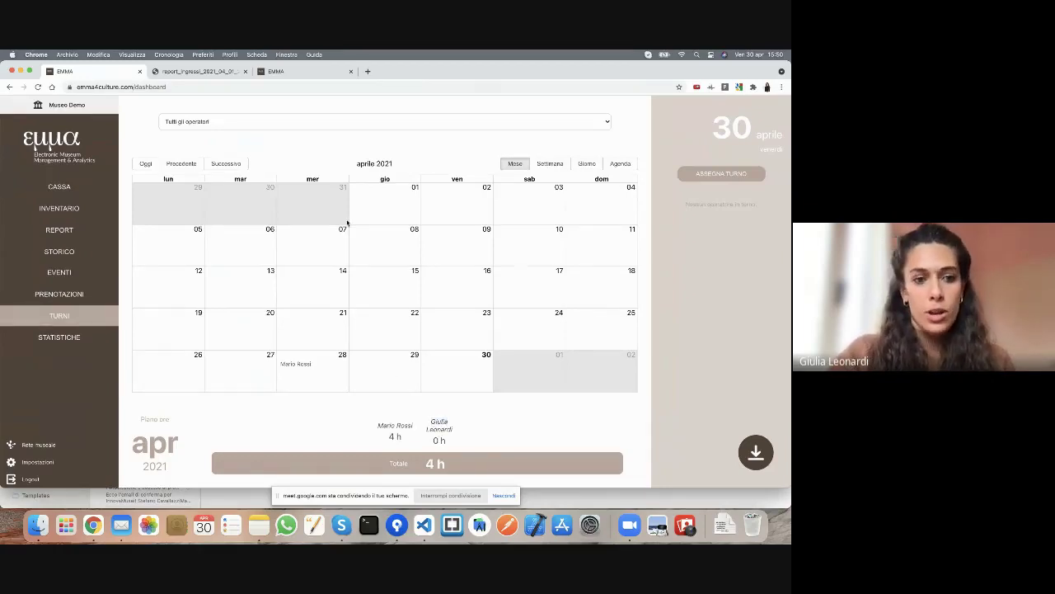
left_click(216, 165)
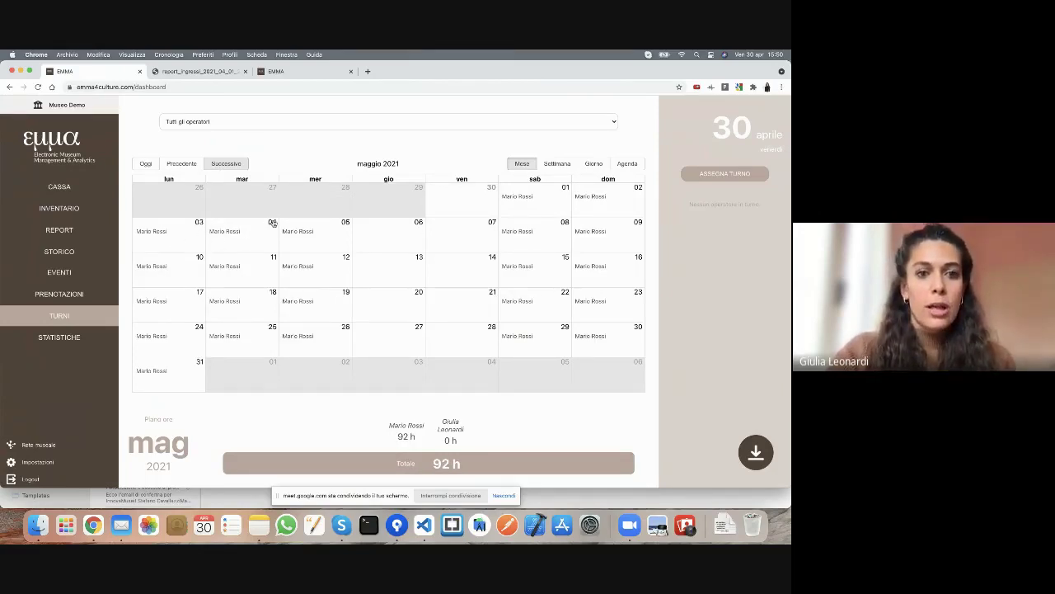
left_click(270, 224)
- Assign the new operator a 15:00–18:00 shift repeating Mondays and Wednesdays until 31/07/2021
left_click(717, 175)
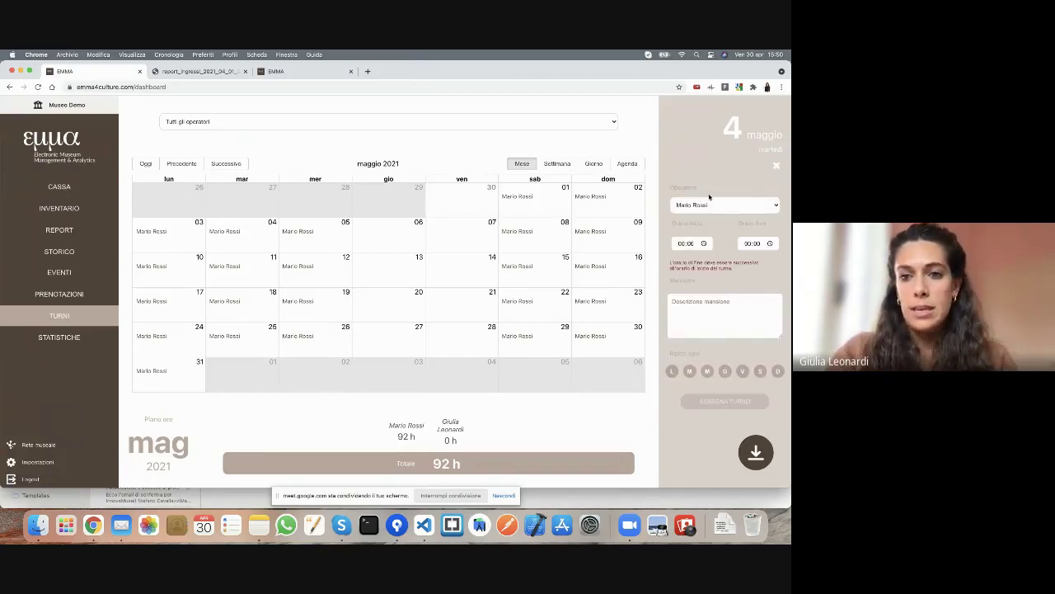
left_click(709, 204)
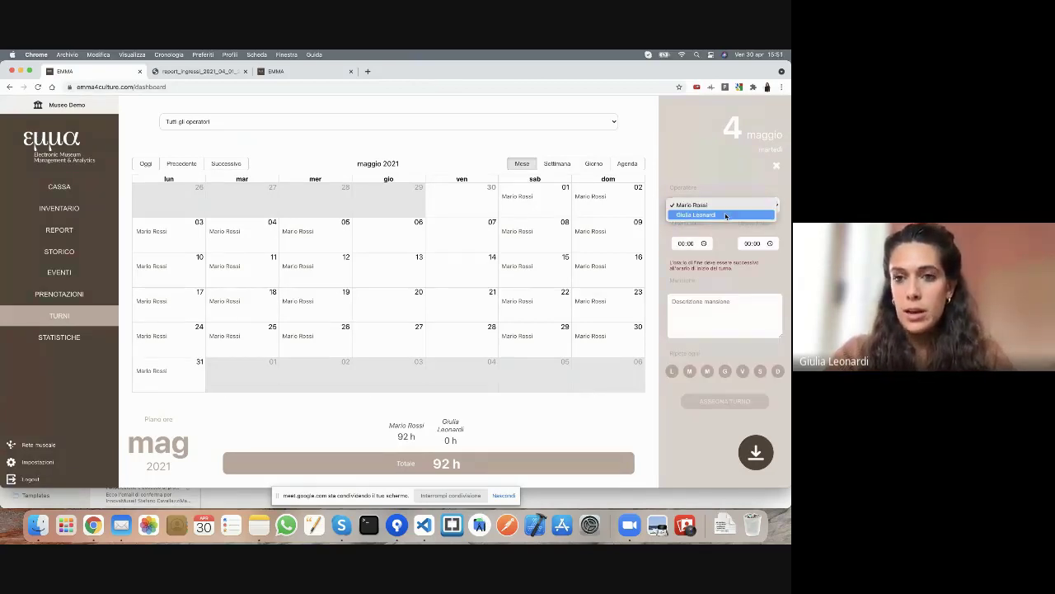
left_click(726, 215)
left_click(683, 244)
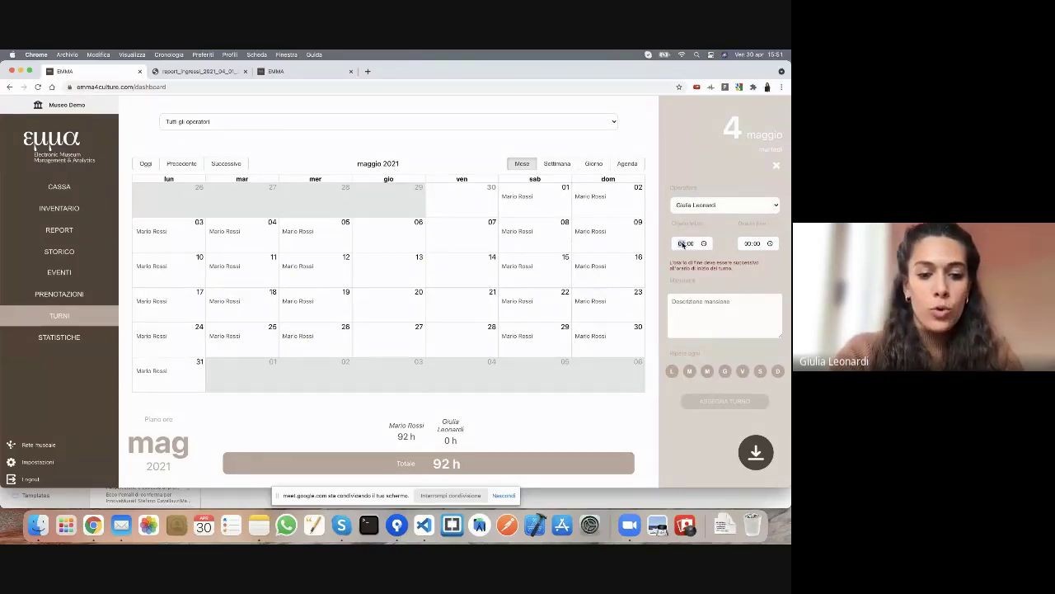
type("15")
left_click(747, 244)
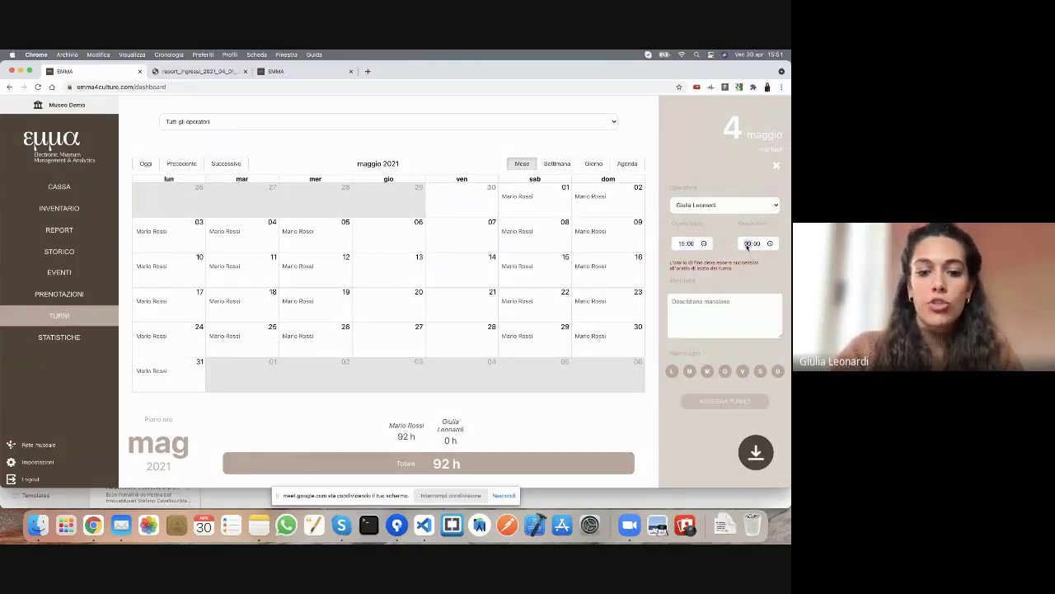
type("18")
left_click(672, 356)
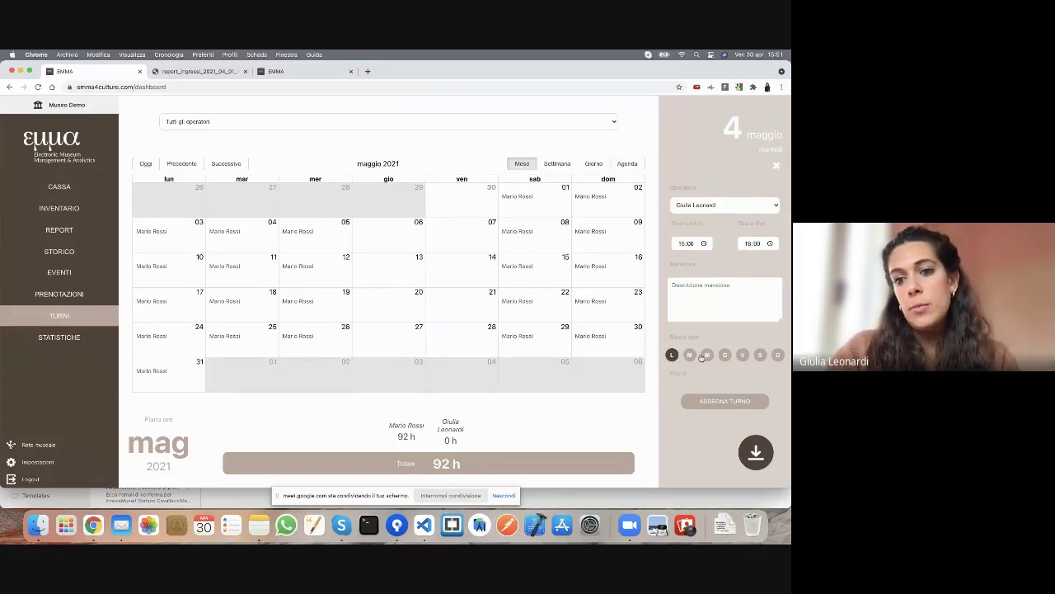
left_click(706, 355)
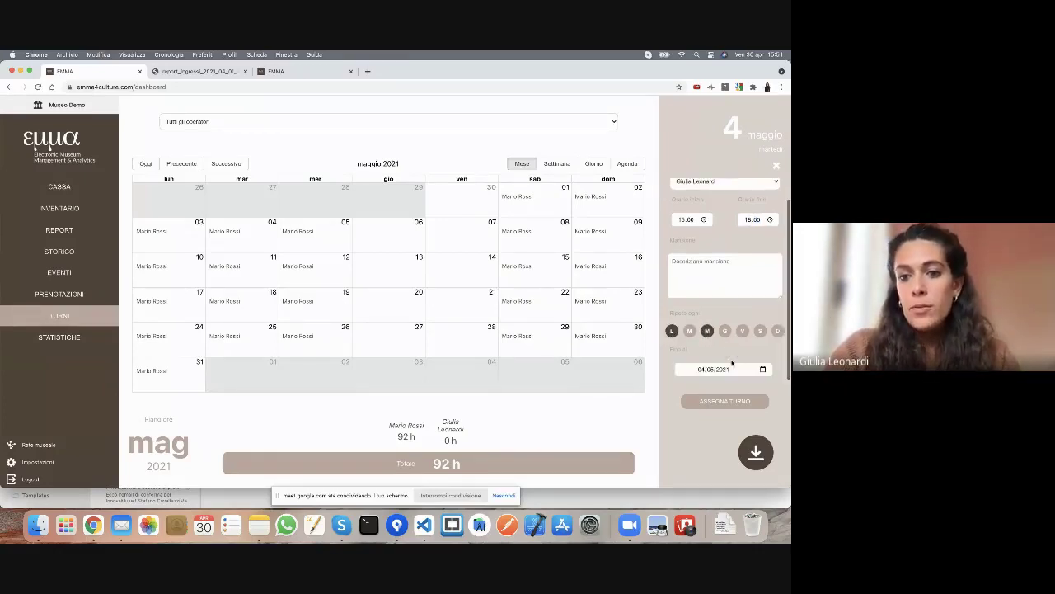
left_click(761, 370)
scroll(745, 437, "down", 5)
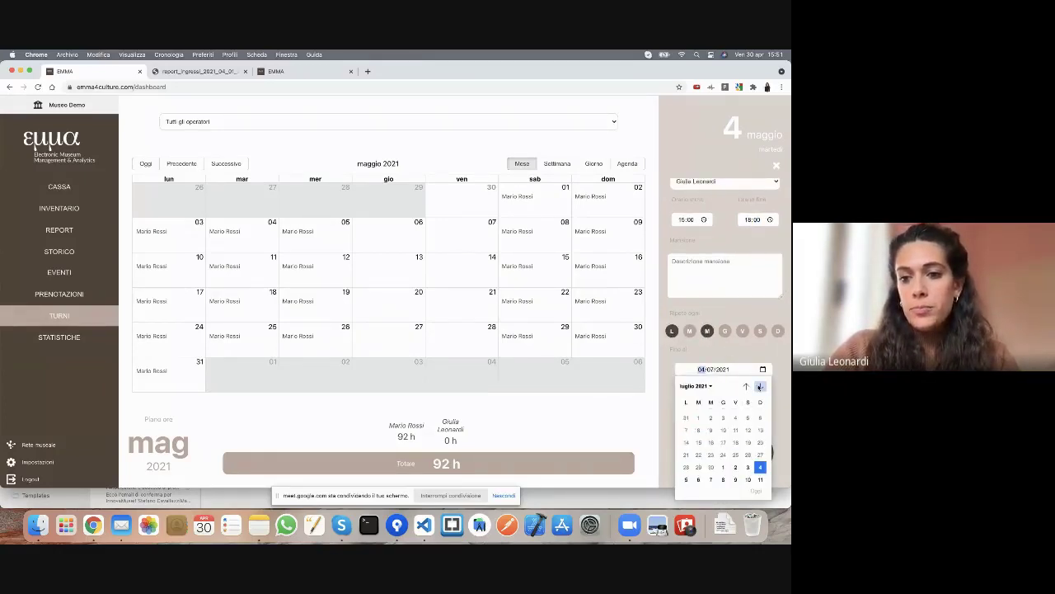
left_click(746, 464)
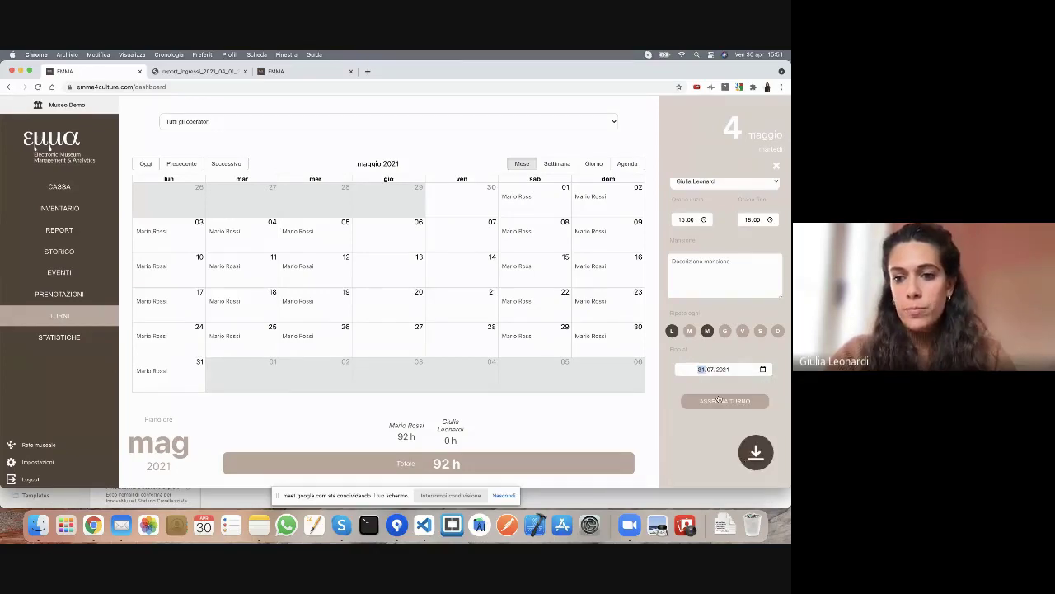
left_click(716, 403)
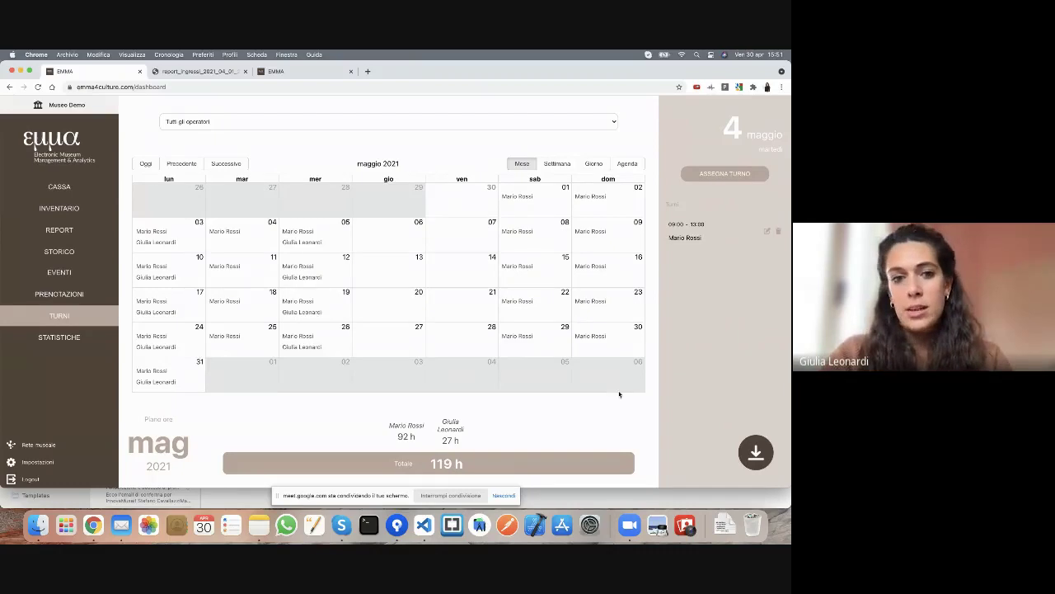
- Check the two shifts on 5 May and bring up the schedule export options
left_click(312, 246)
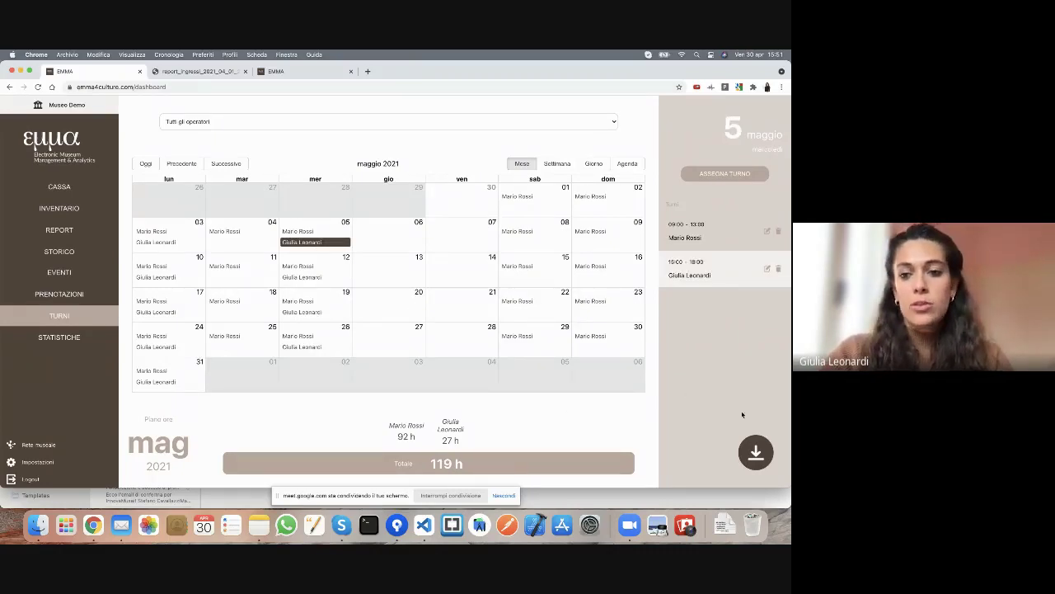
mouse_move(755, 453)
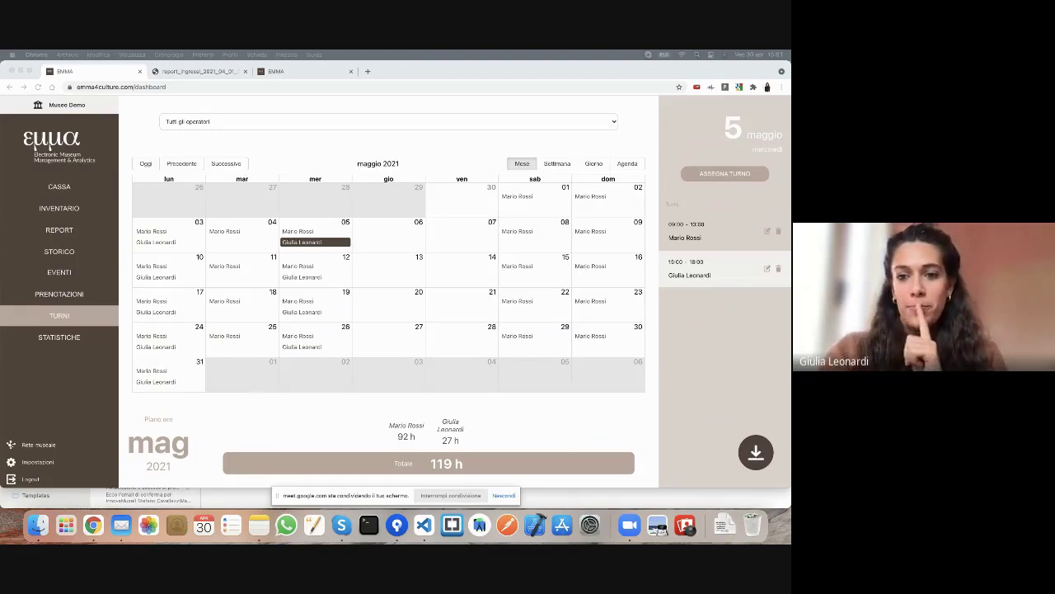
left_click(755, 396)
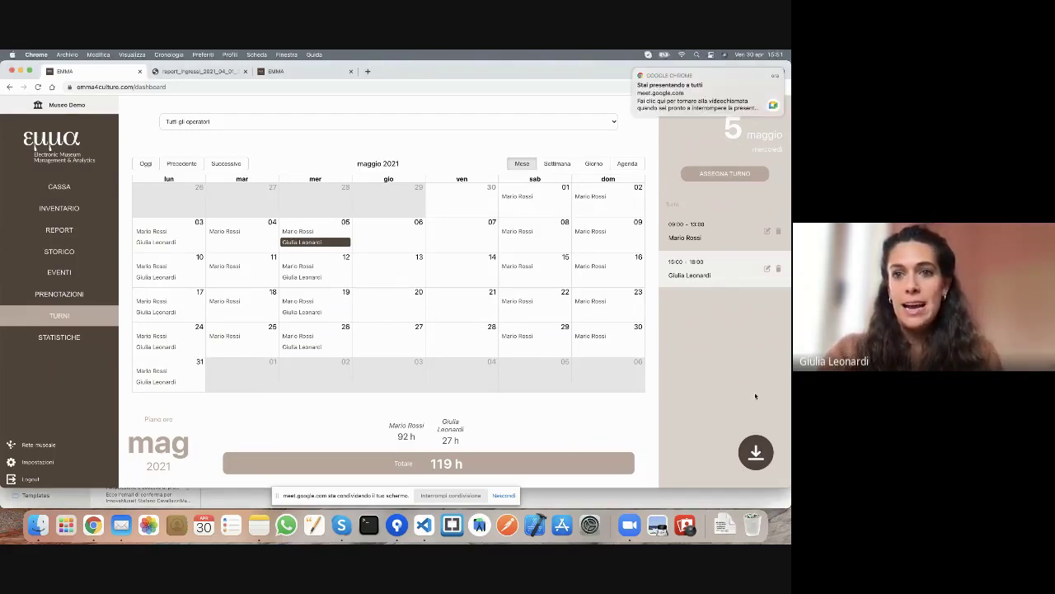
left_click(755, 452)
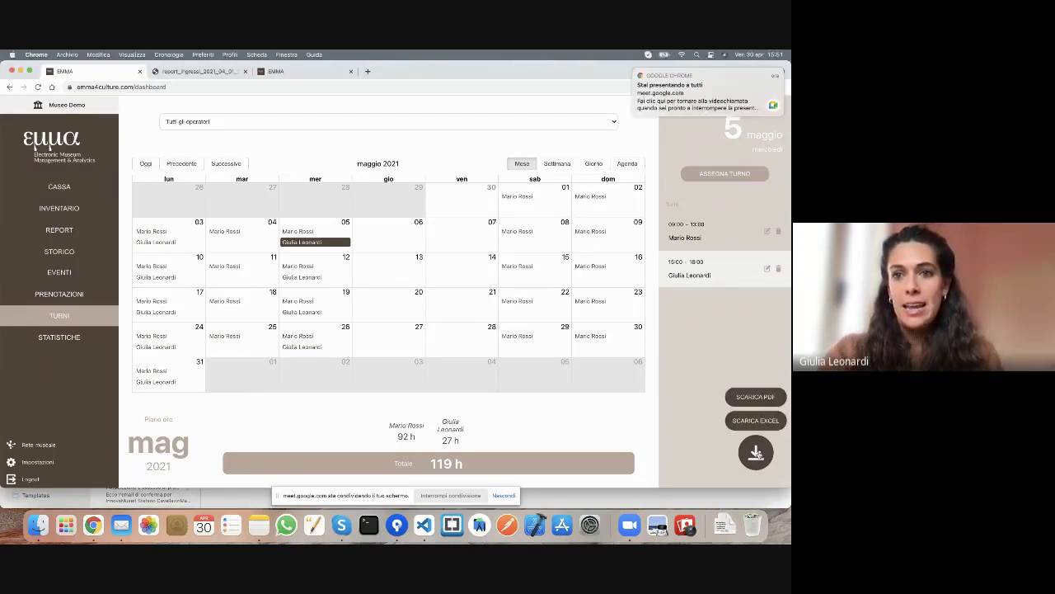
- Download the May shifts as the 'Turni di MAGGIO' PDF, view it, and close its tab
left_click(756, 398)
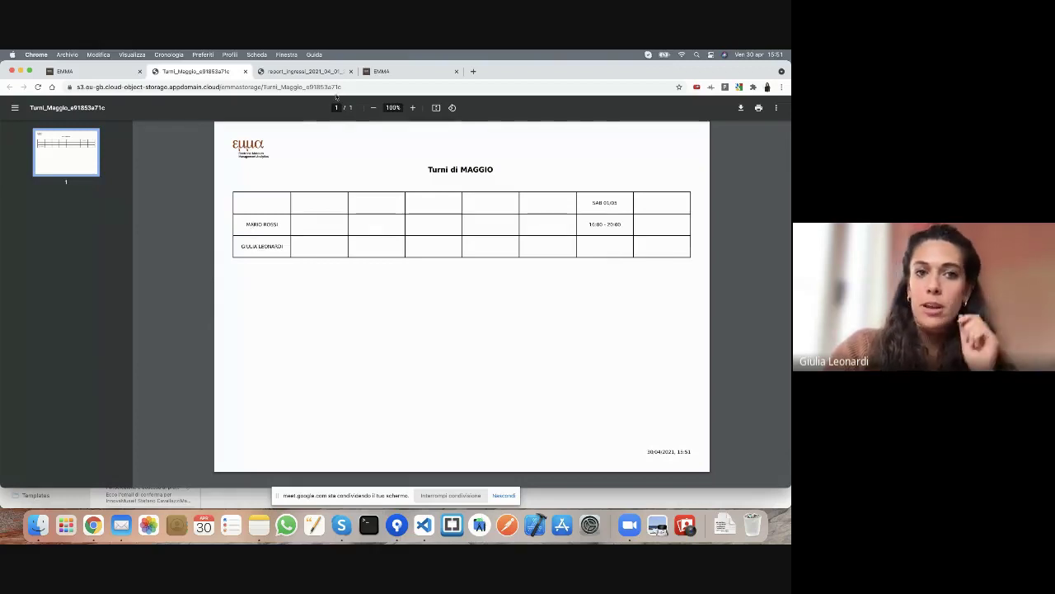
left_click(246, 71)
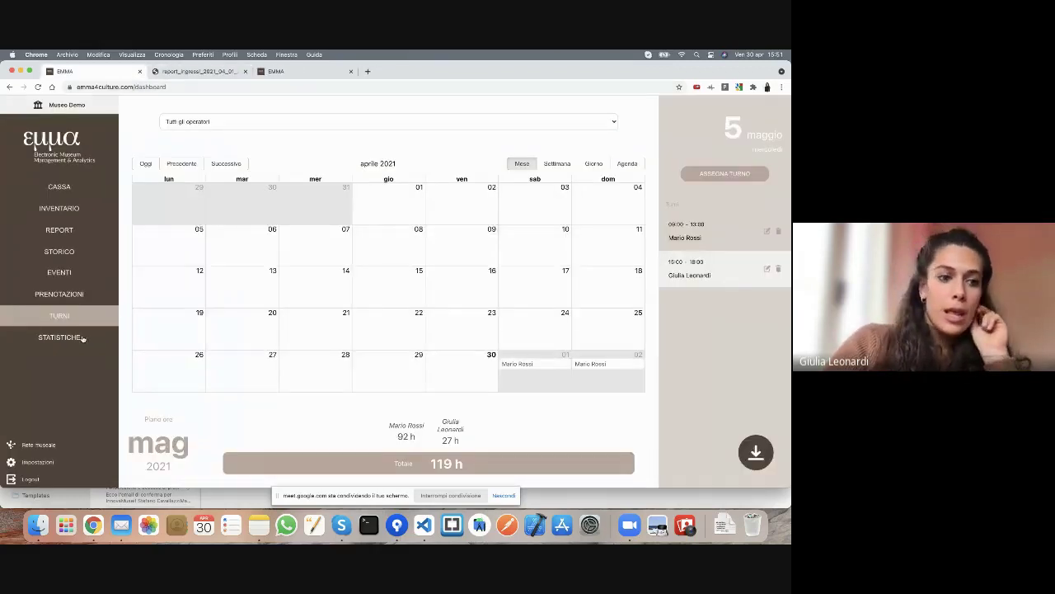
- Browse the visitor statistics by region and nation, then go to the Impostazioni page
left_click(71, 339)
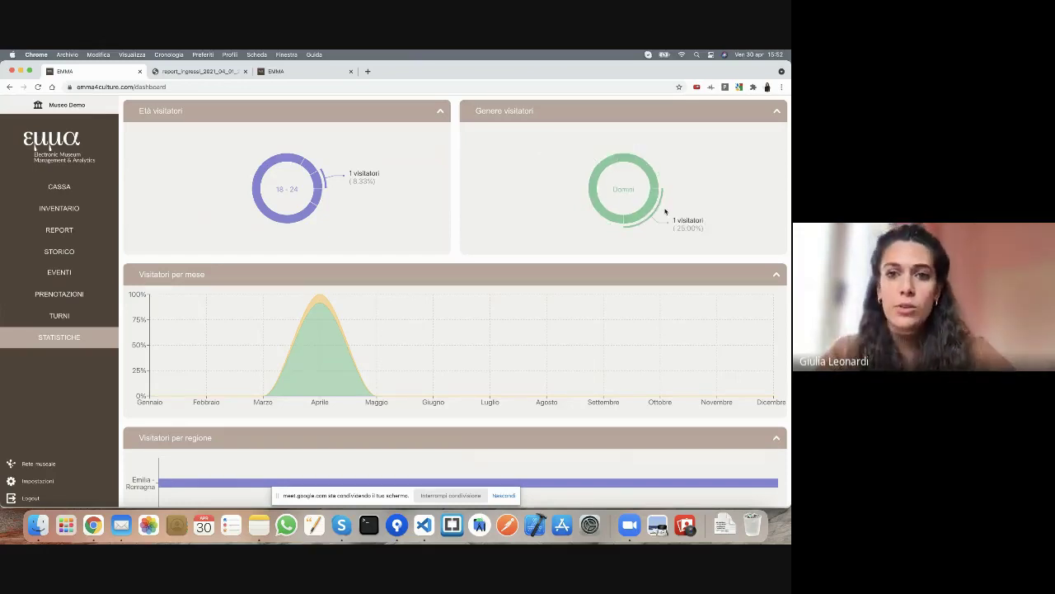
scroll(319, 375, "down", 2)
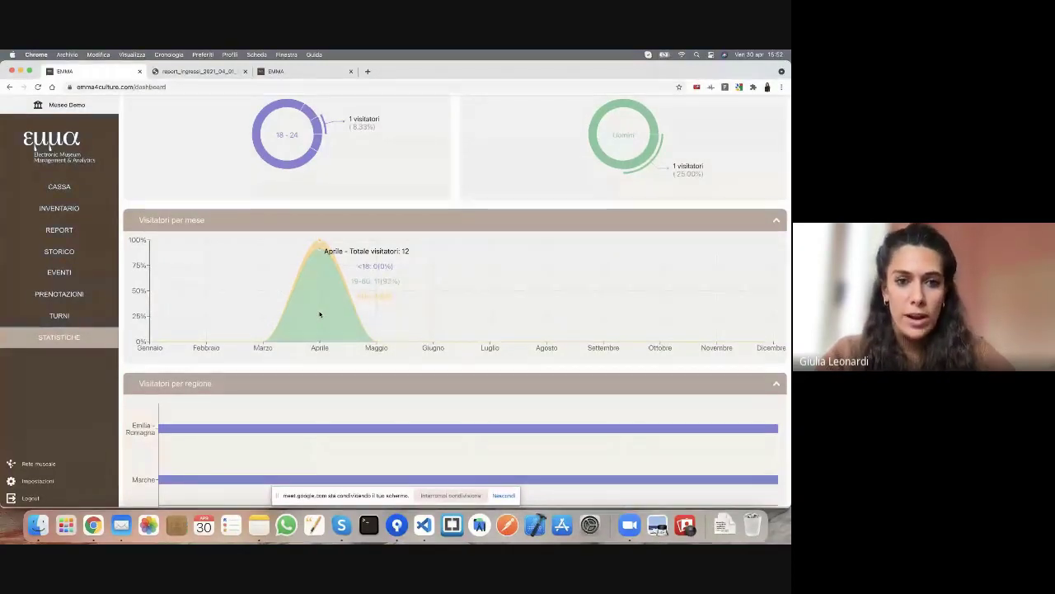
scroll(321, 330, "down", 5)
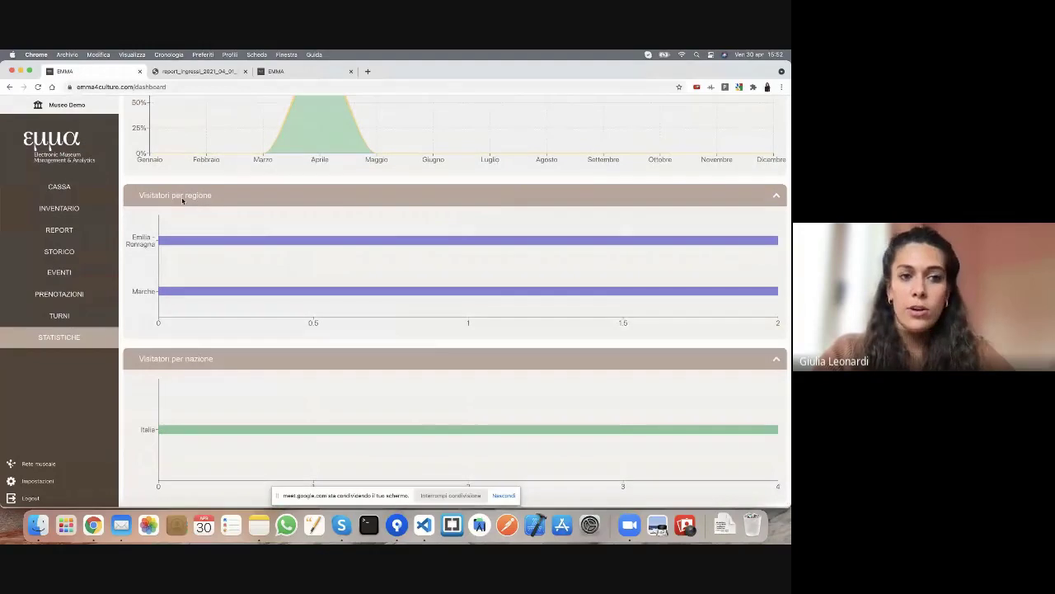
mouse_move(222, 237)
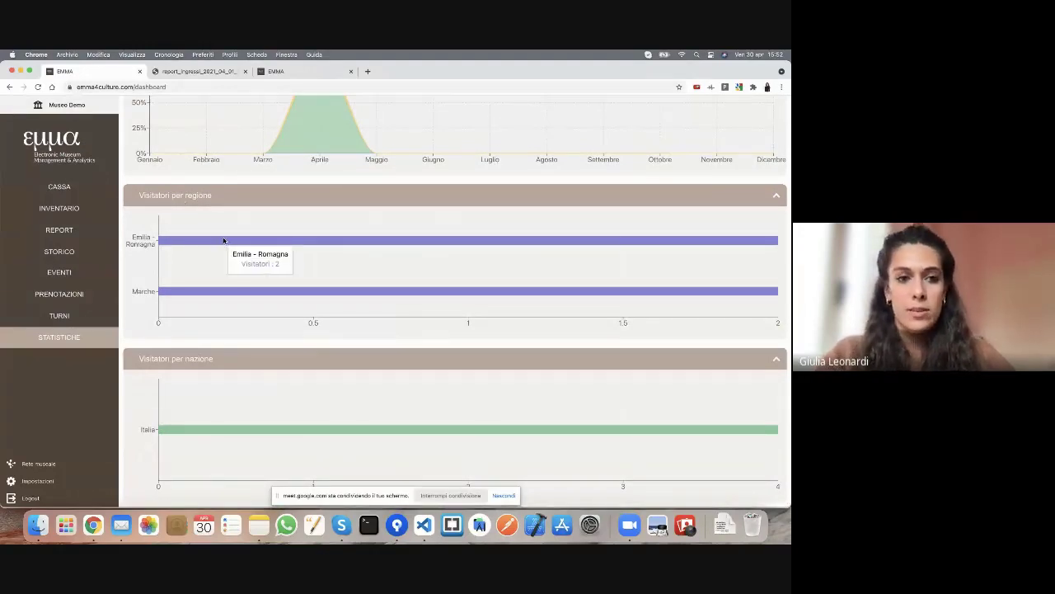
mouse_move(211, 431)
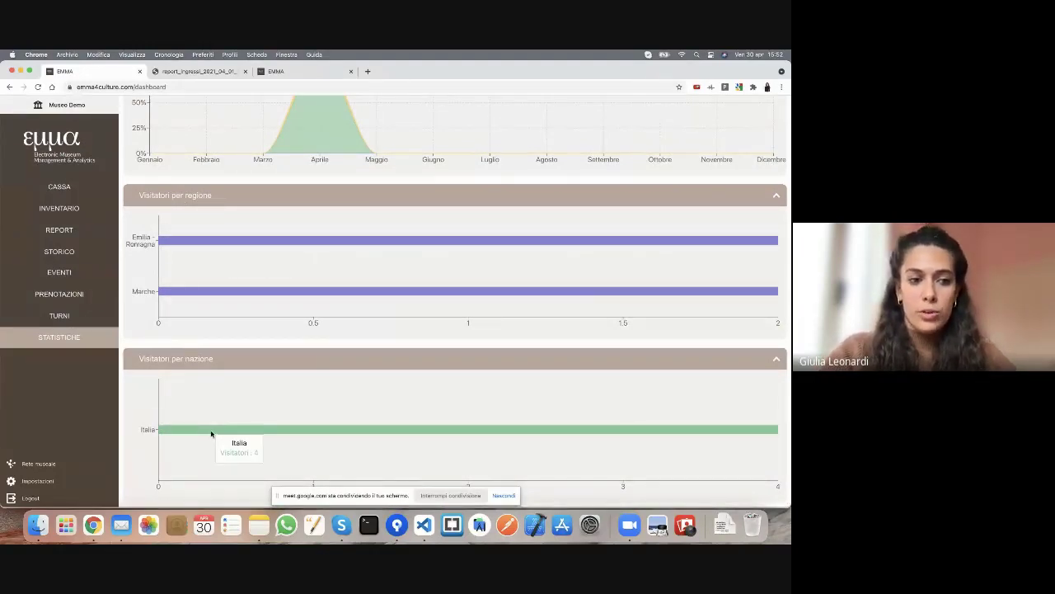
left_click(56, 482)
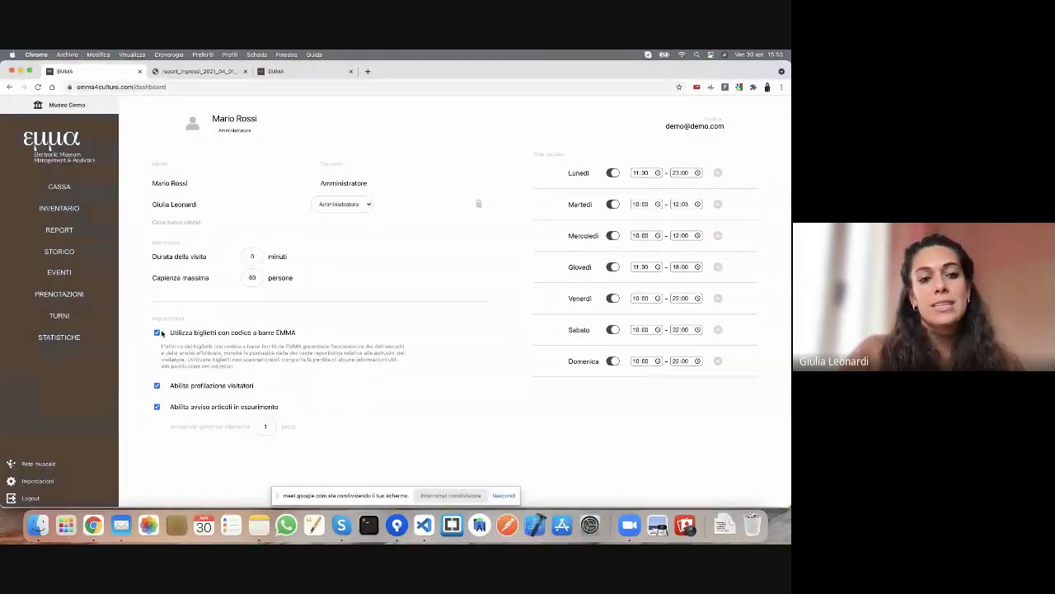
- Turn off 'Utilizza biglietti con codice a barre EMMA' and return to the Cassa till's ticket list
left_click(158, 332)
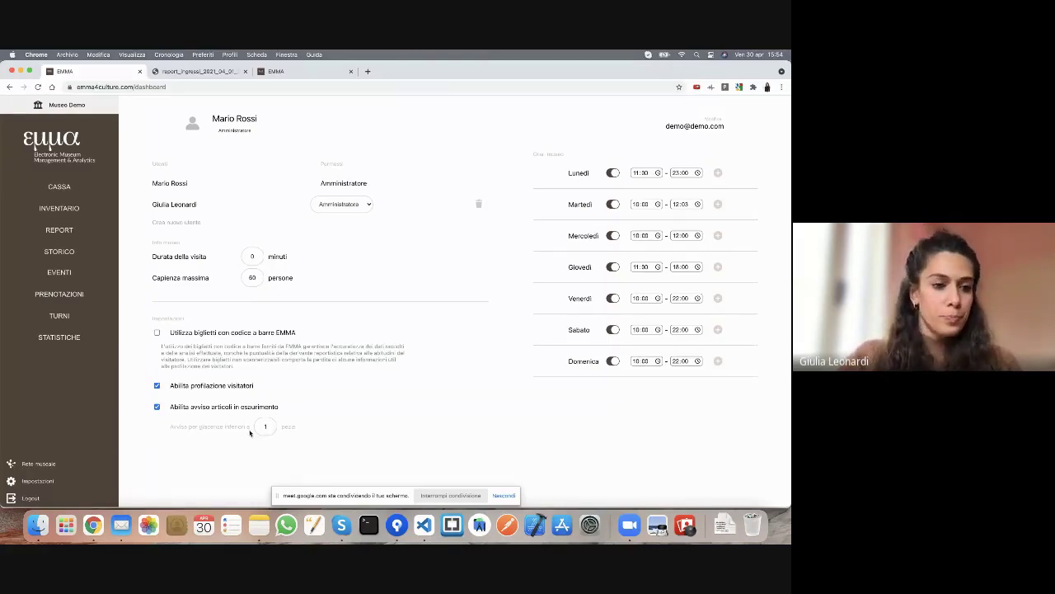
left_click(61, 193)
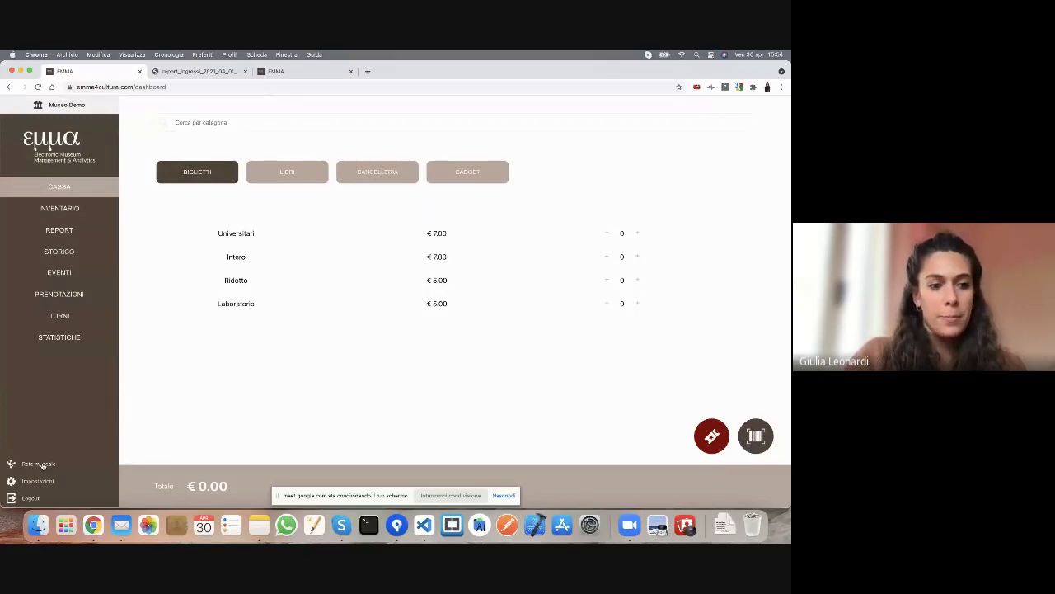
- Switch to the Rete di Demo network view and show its settings listing Museo Demo as member
left_click(39, 465)
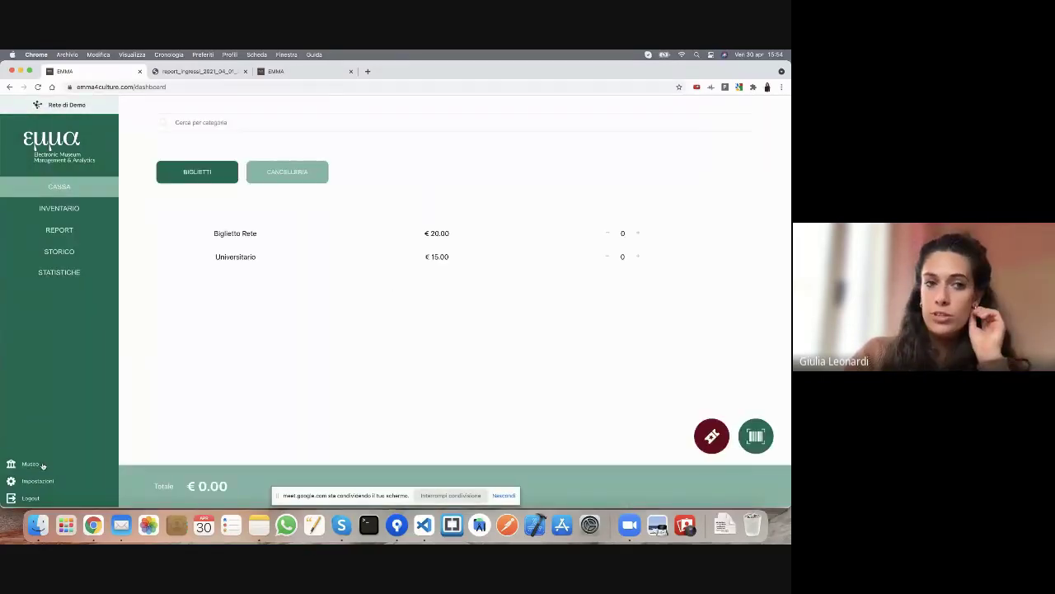
left_click(27, 464)
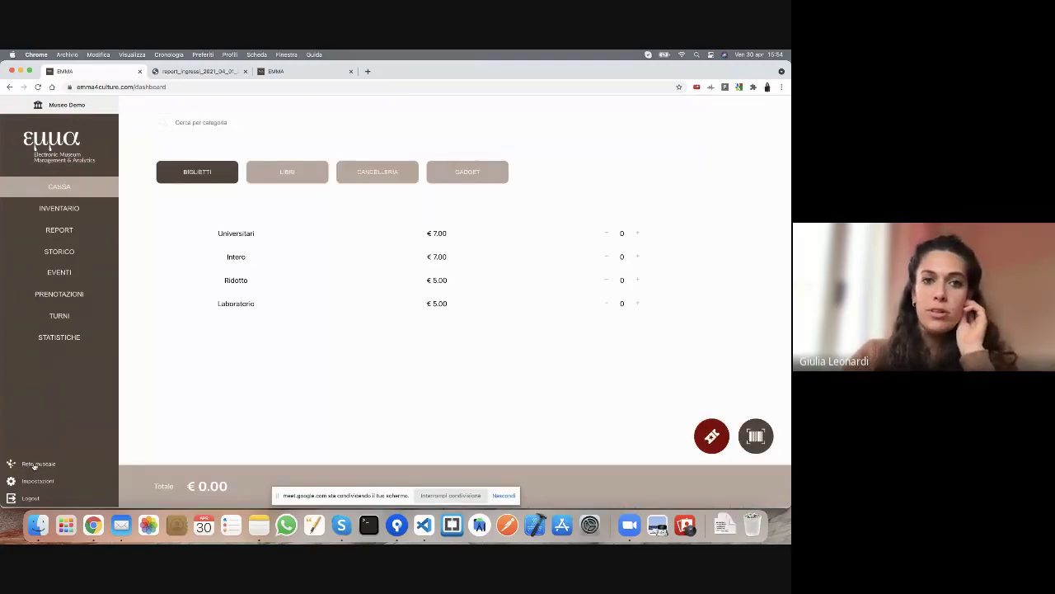
left_click(34, 464)
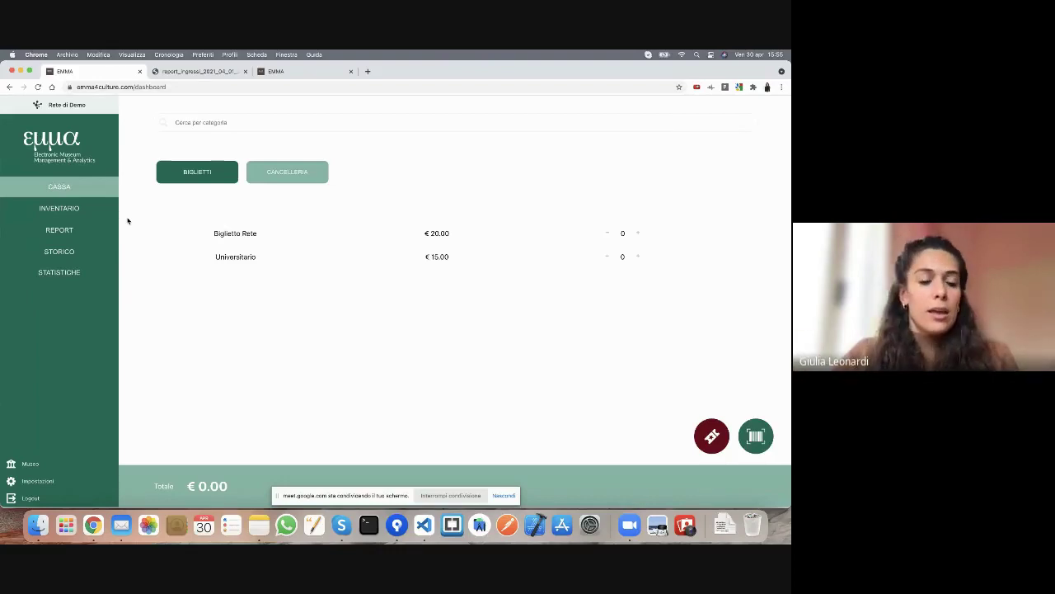
left_click(41, 482)
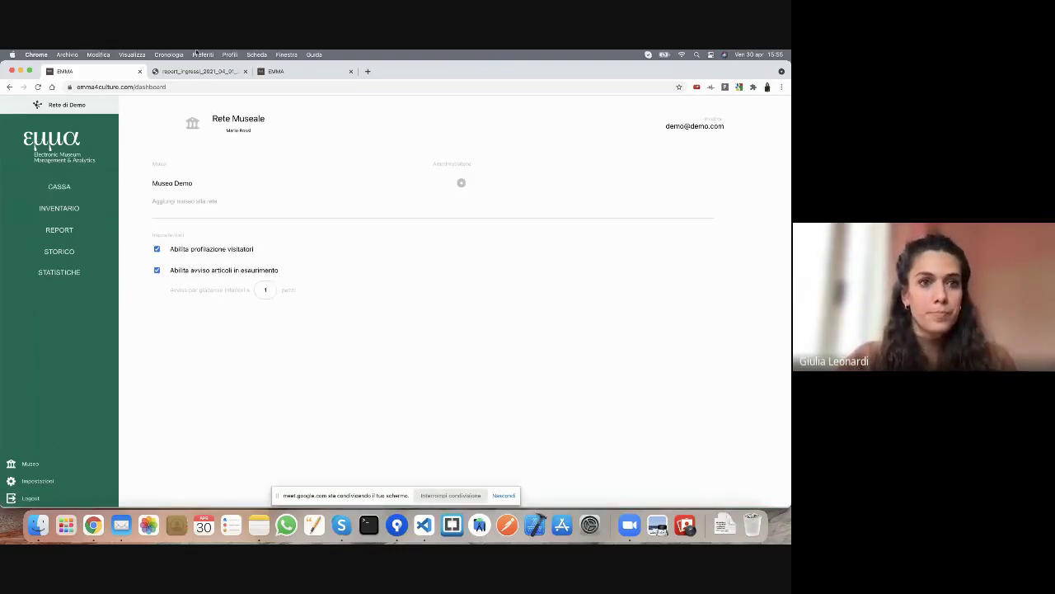
- Log in as the second museum in the third tab with its e-mail and password, show its Rete museale join code, and return to the first tab
left_click(335, 75)
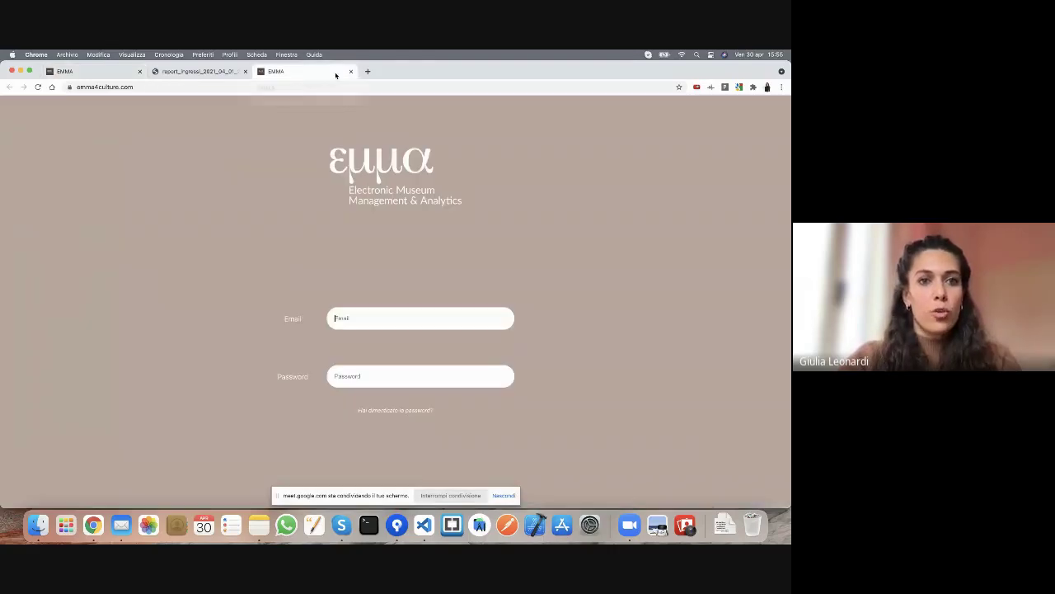
left_click(360, 316)
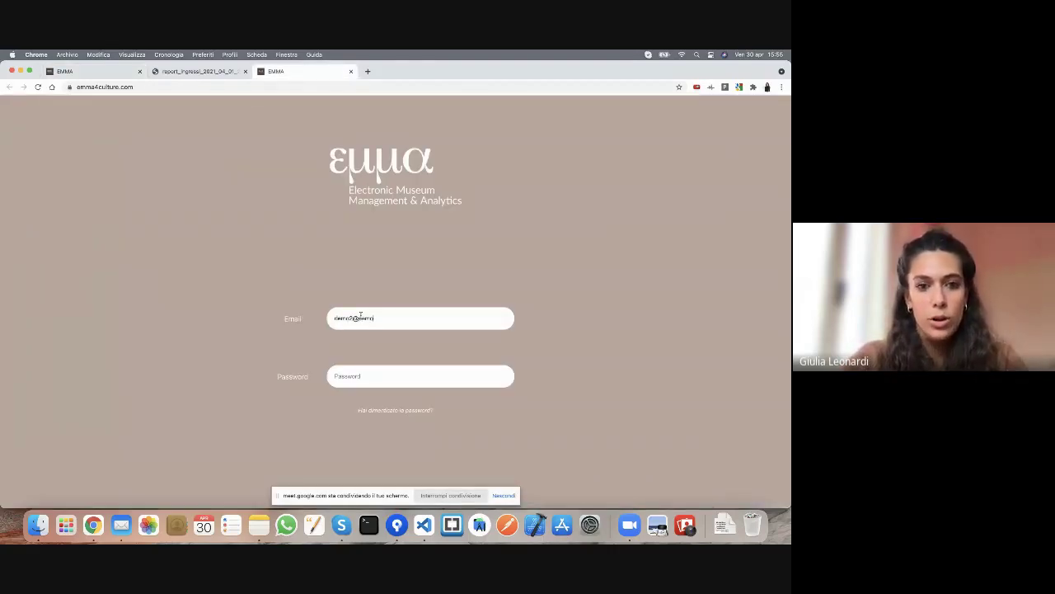
left_click(373, 377)
type("dem")
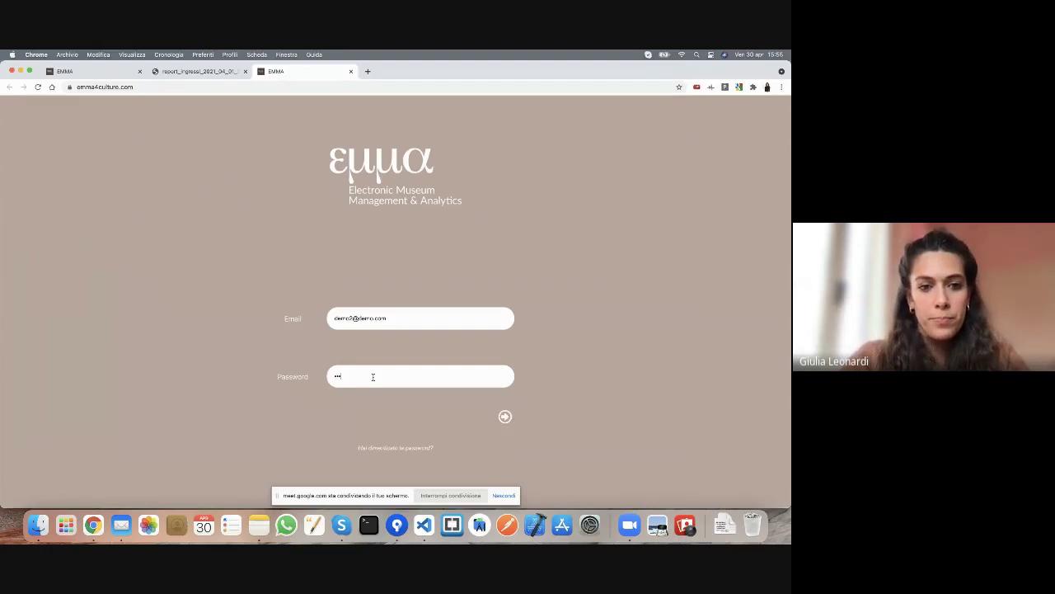
key("Return")
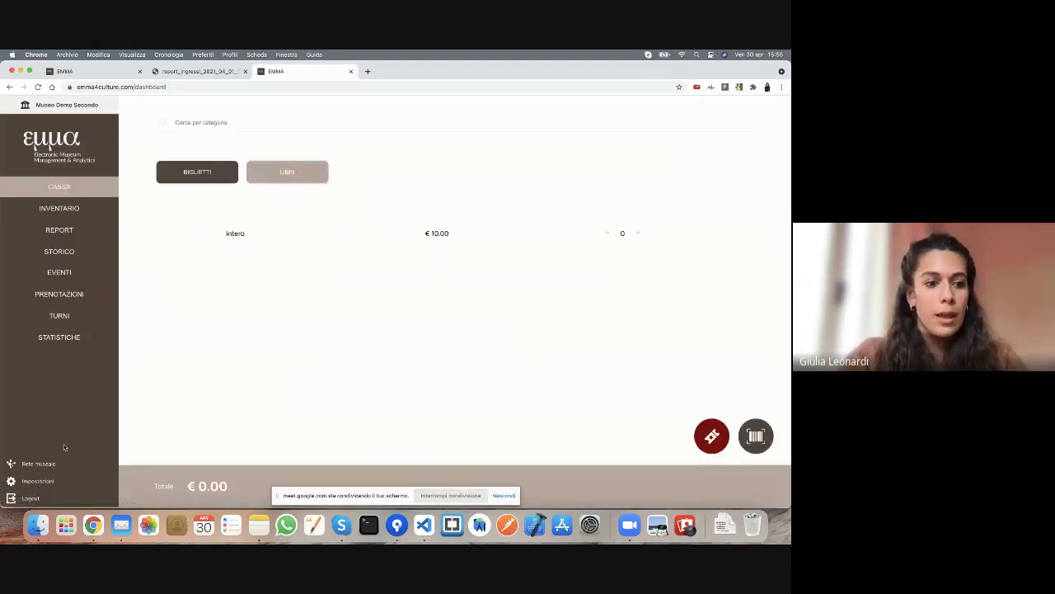
left_click(38, 464)
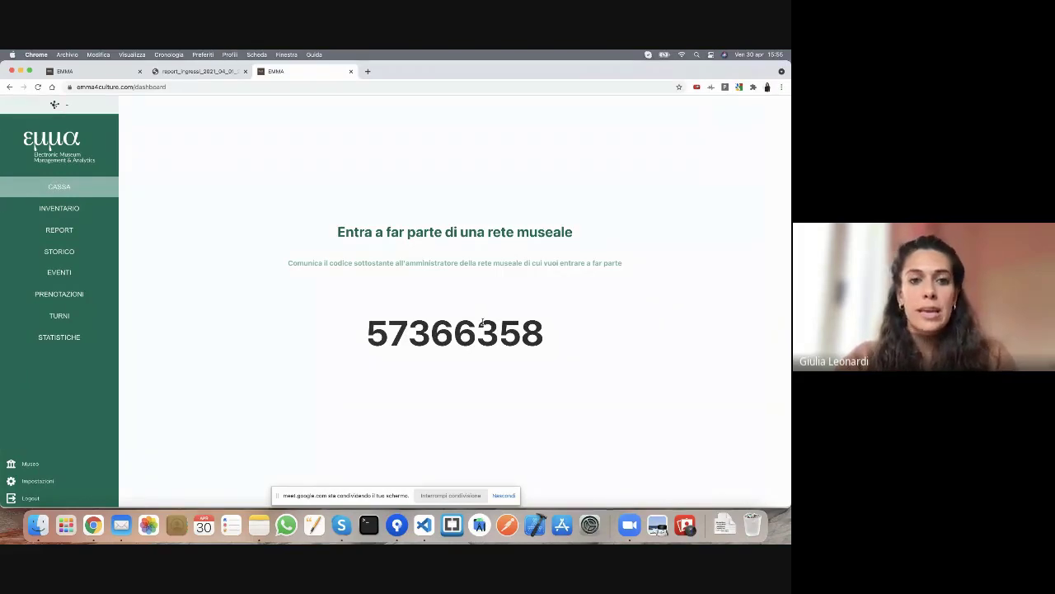
left_click(114, 72)
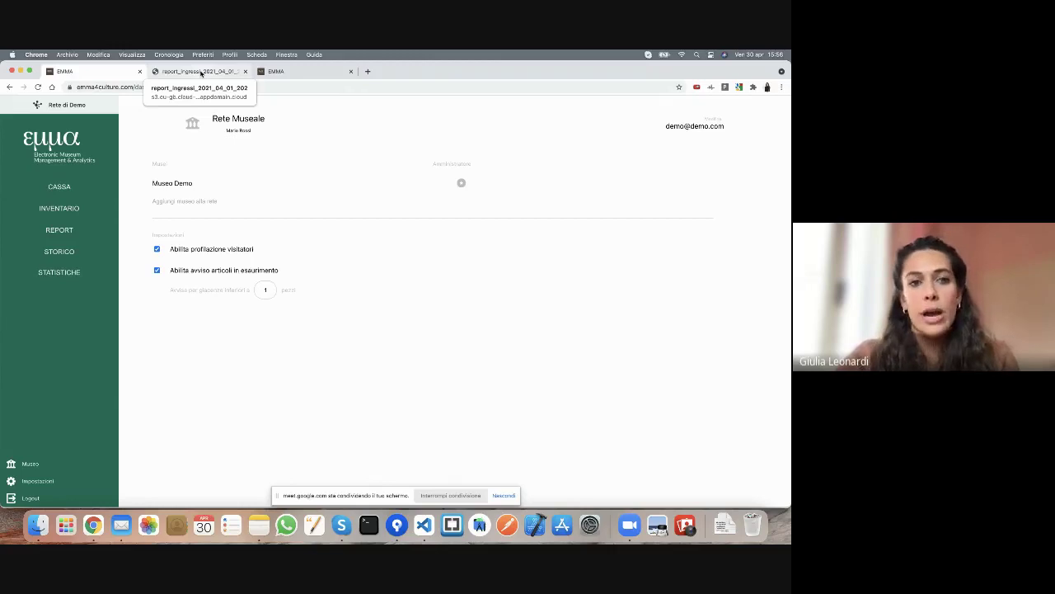
- Copy the second museum's network join code from its tab
left_click(200, 73)
left_click(278, 73)
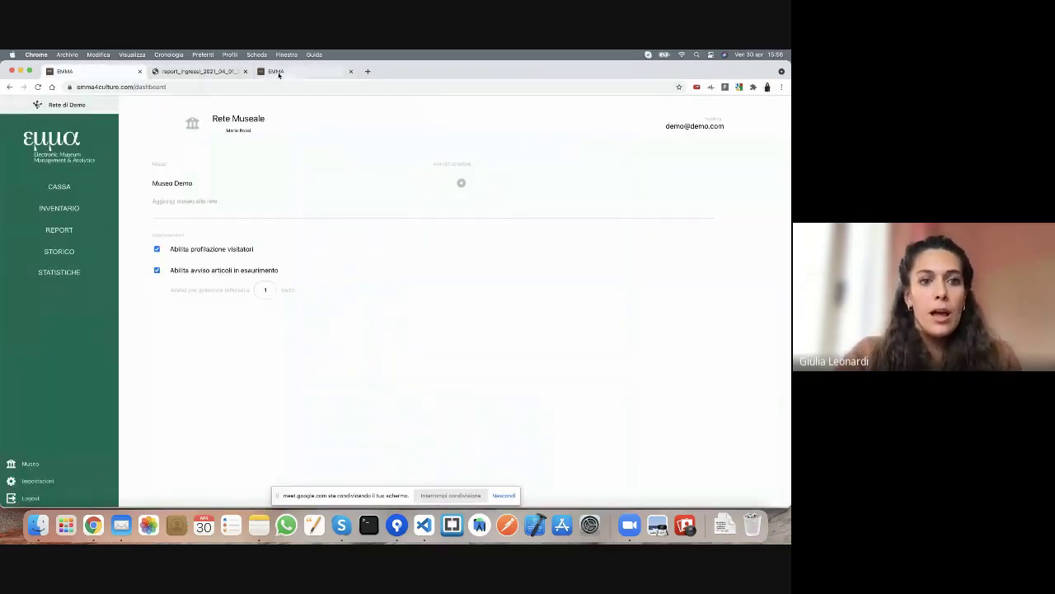
left_click(278, 73)
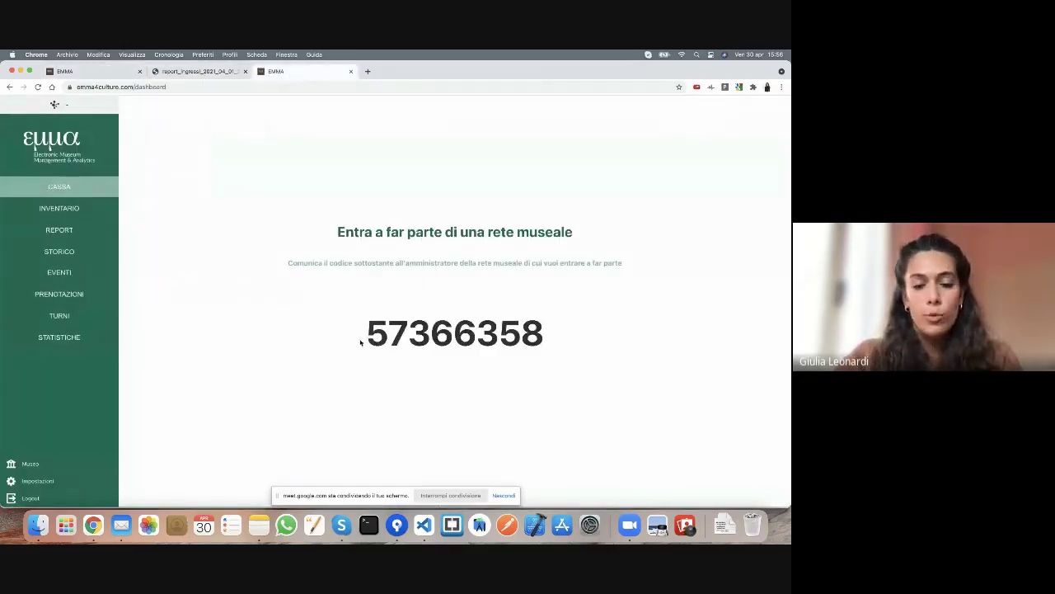
left_click_drag(366, 338, 537, 338)
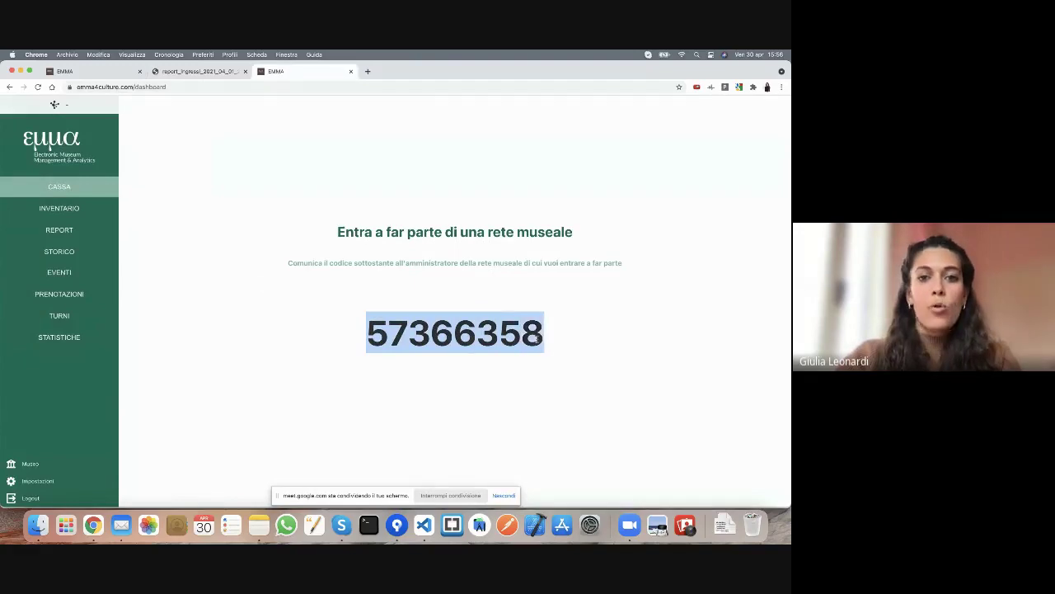
left_click(536, 338)
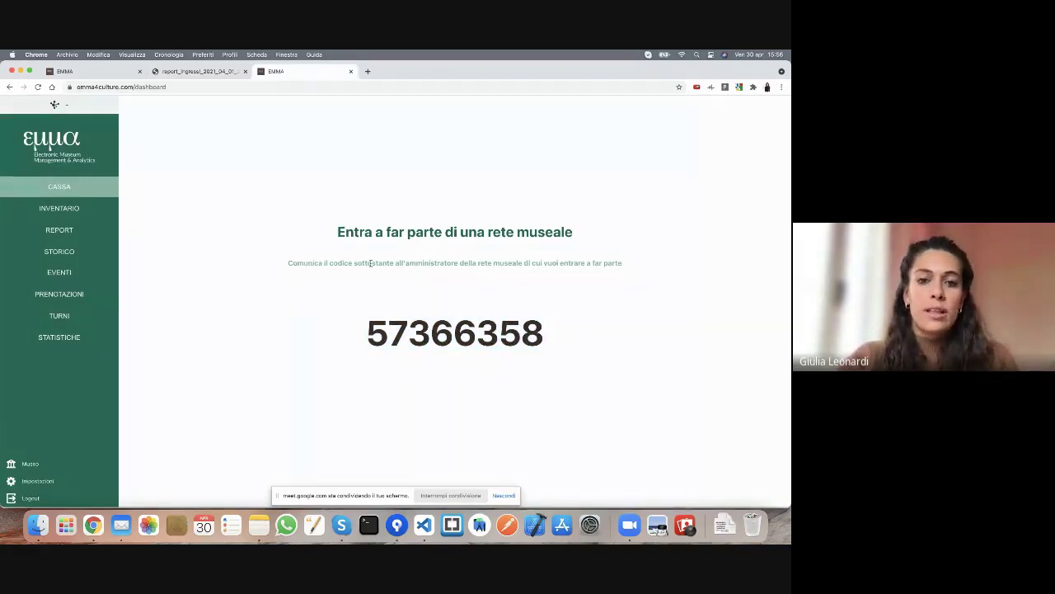
double_click(457, 333)
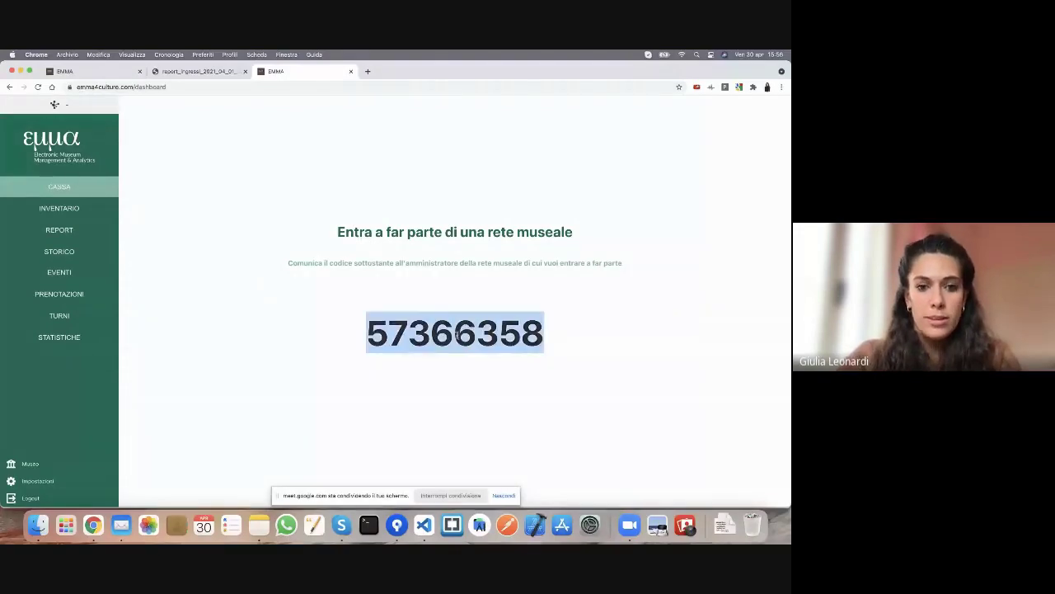
left_click(96, 74)
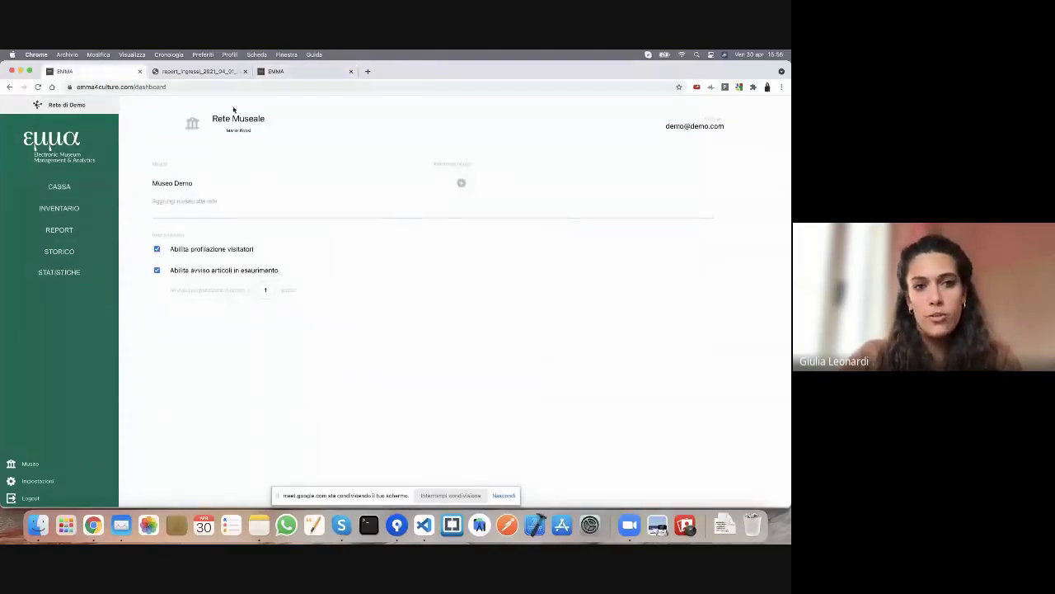
- Add Museo Demo Secondo to Rete di Demo by pasting the join code into Codice and confirming
left_click(176, 206)
left_click(466, 318)
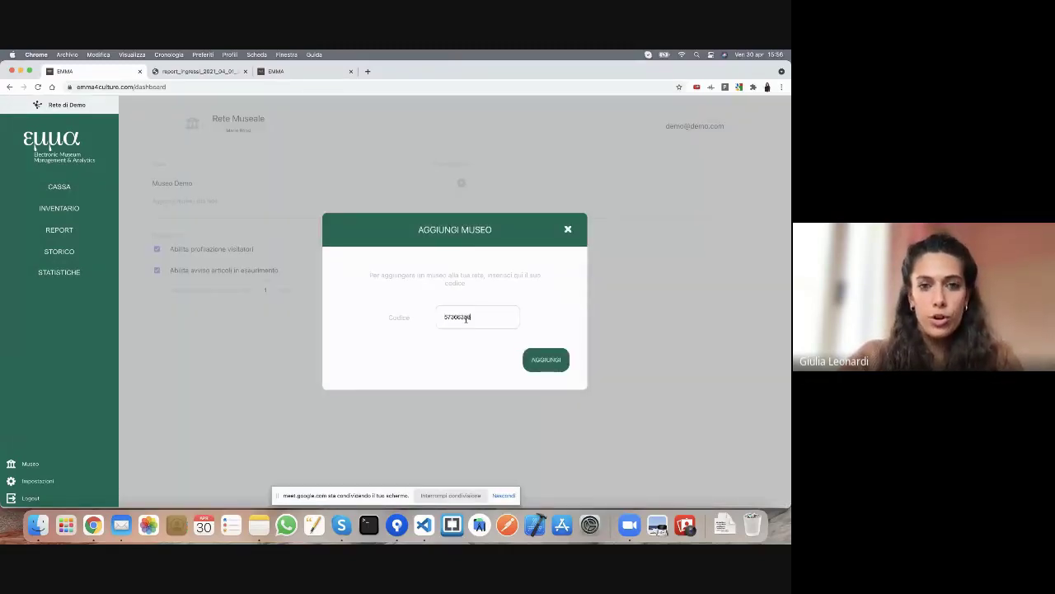
left_click(551, 361)
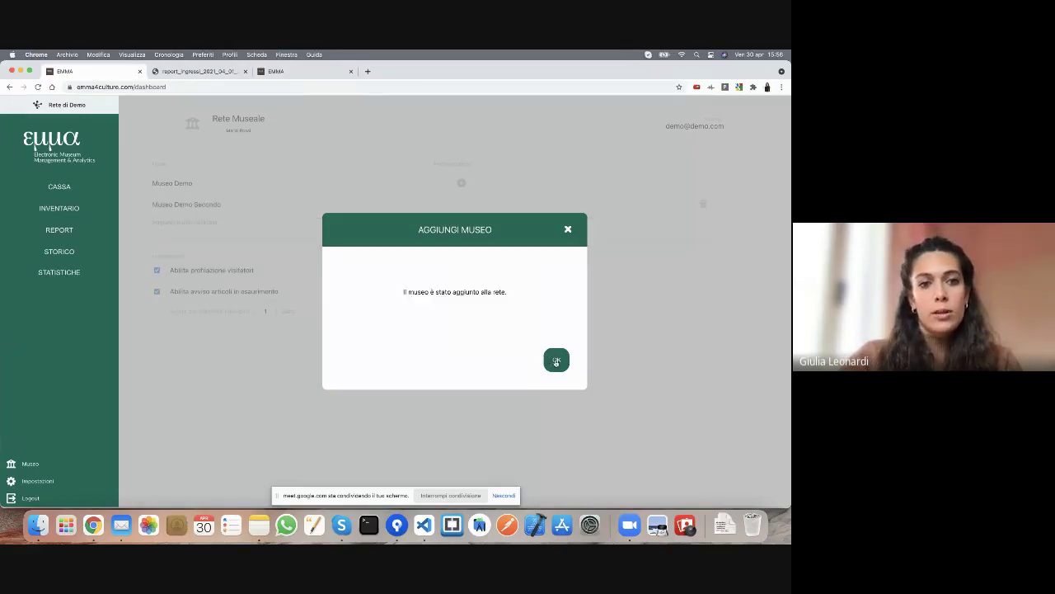
left_click(557, 362)
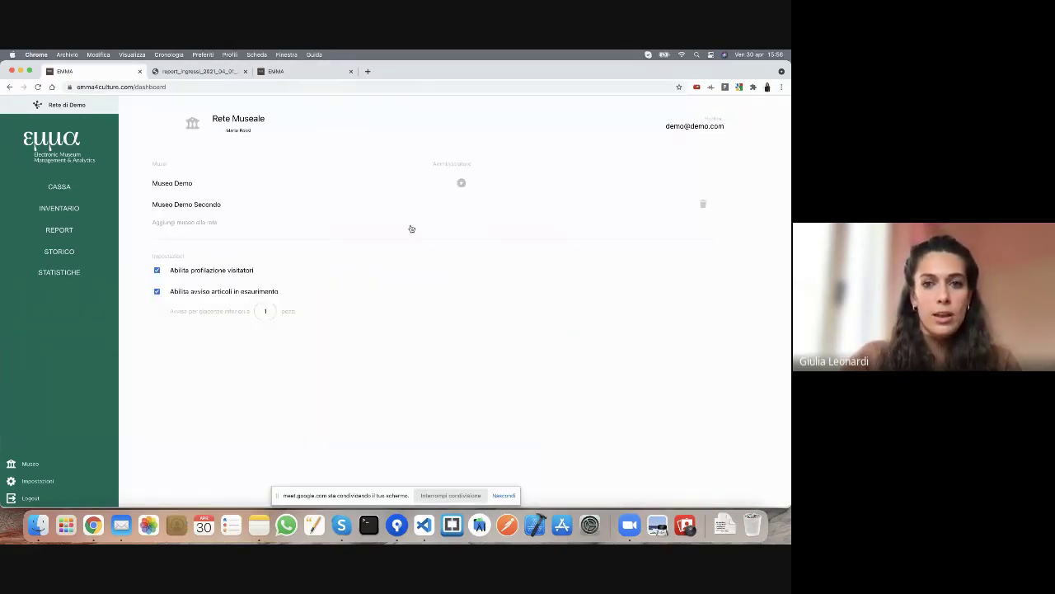
- Check the new Museo Demo Secondo entry, then reload the second museum's tab and open INVENTARIO
left_click_drag(153, 207, 221, 206)
triple_click(213, 206)
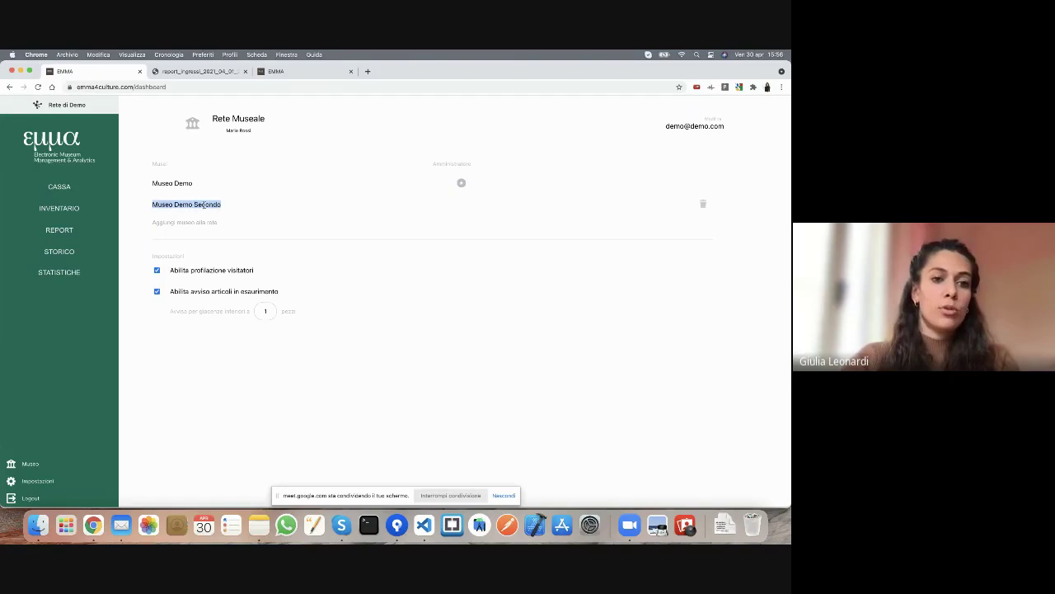
left_click(237, 212)
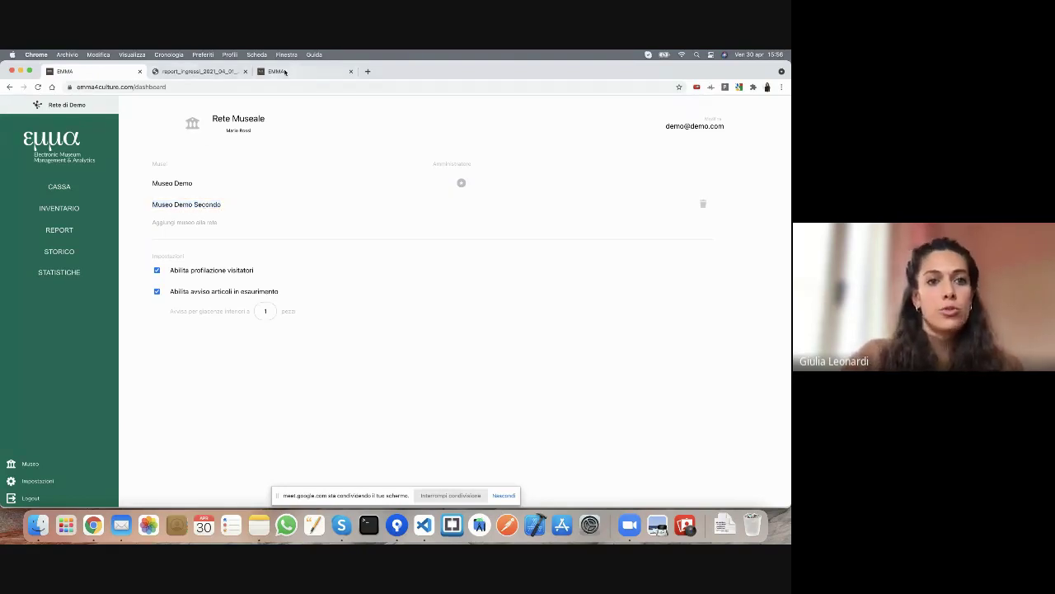
left_click(284, 71)
left_click(61, 207)
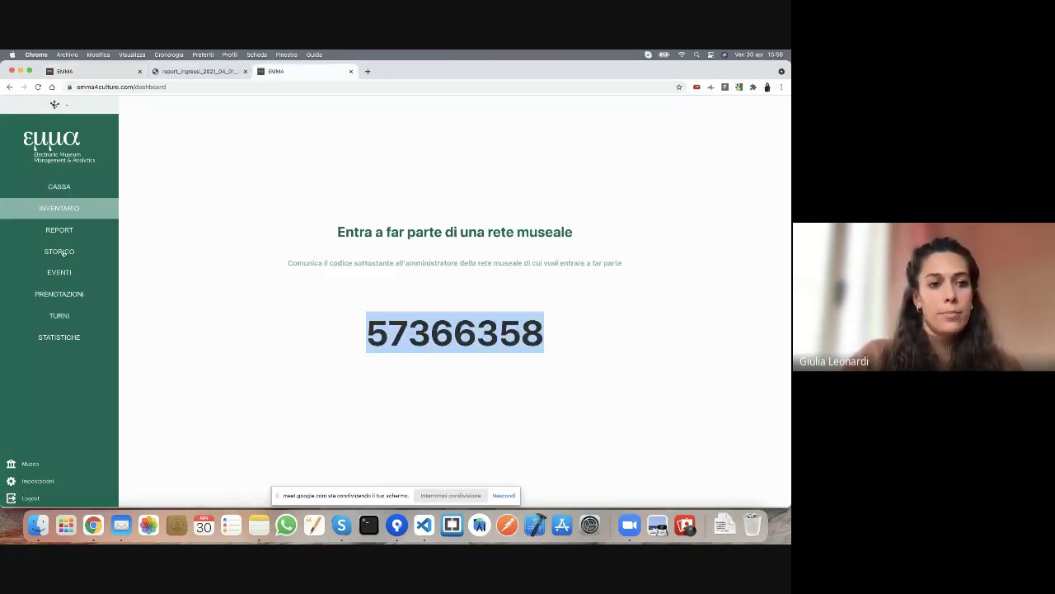
left_click(38, 87)
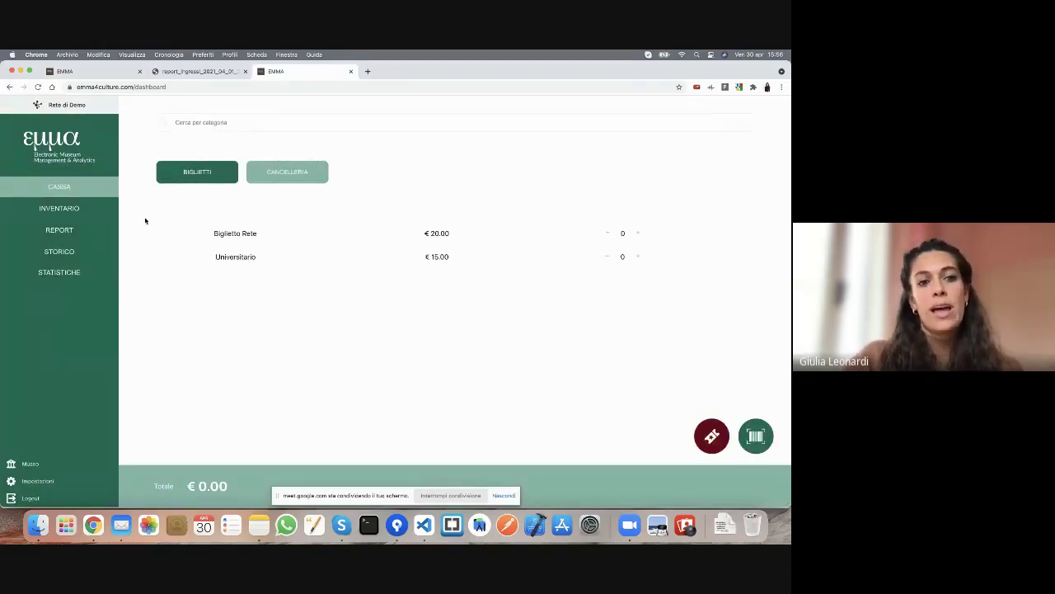
left_click(71, 210)
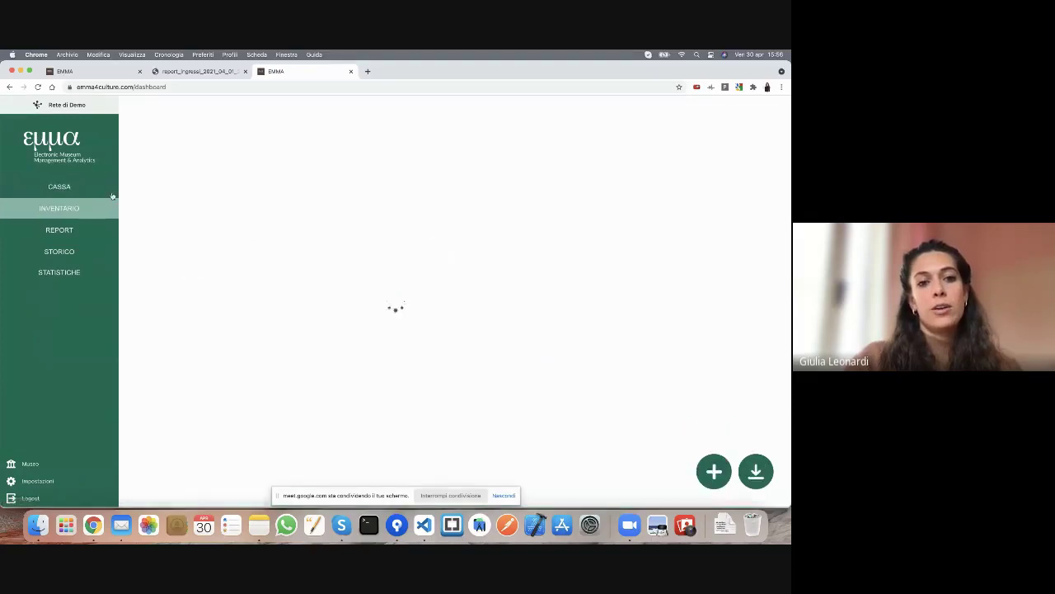